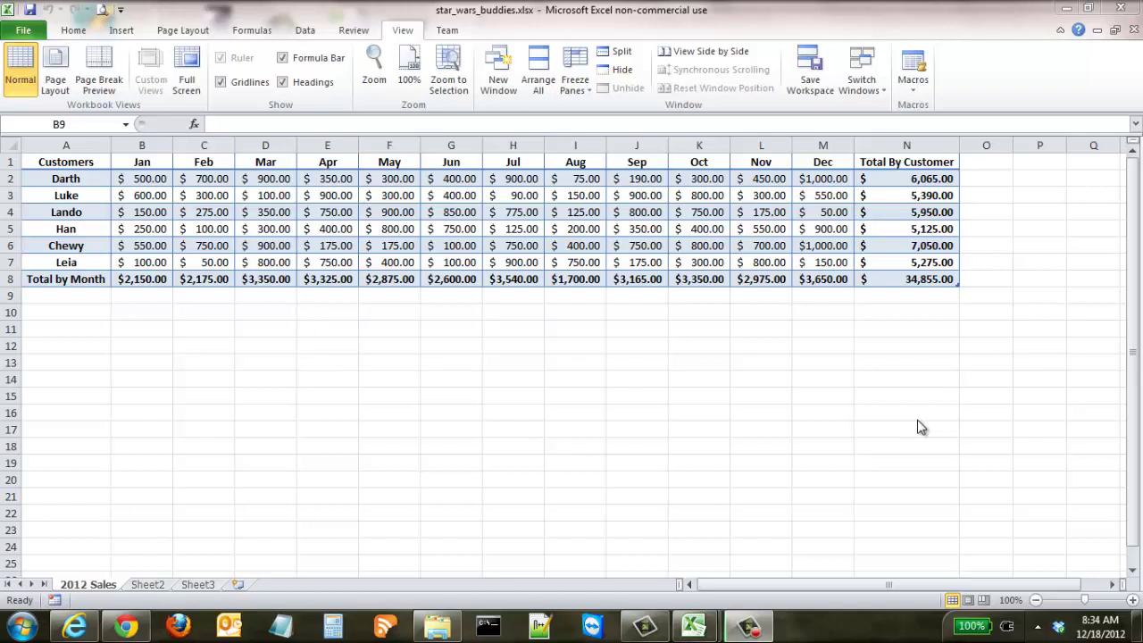
# Create a copy of the 2012 Sales sheet in the same workbook, placed before the original.
pyautogui.click(94, 588)
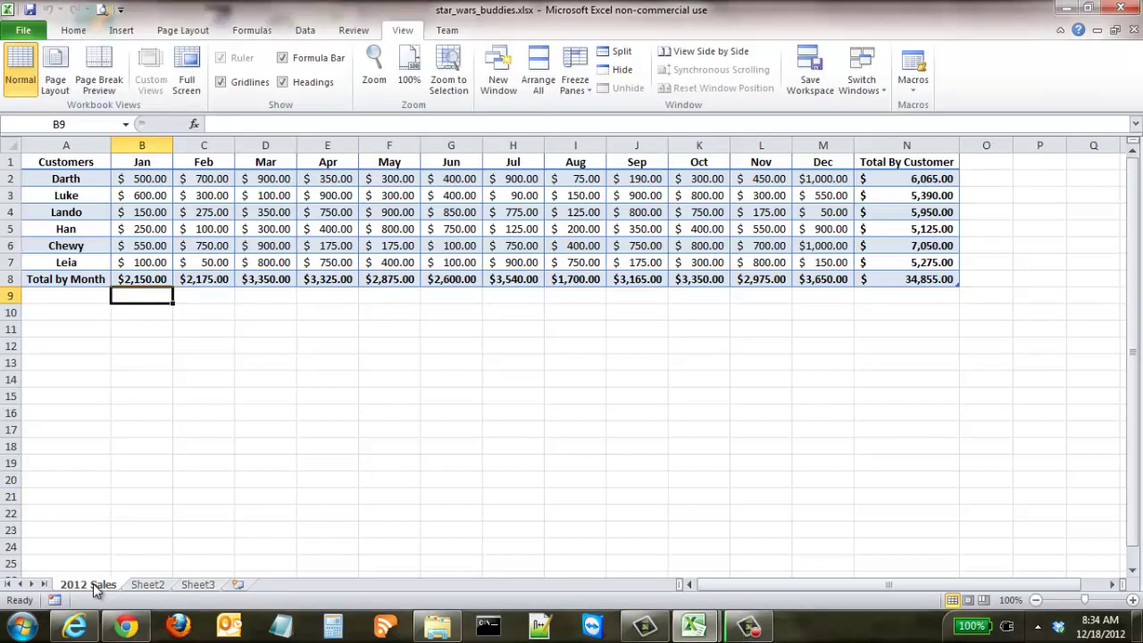
pyautogui.rightClick(96, 587)
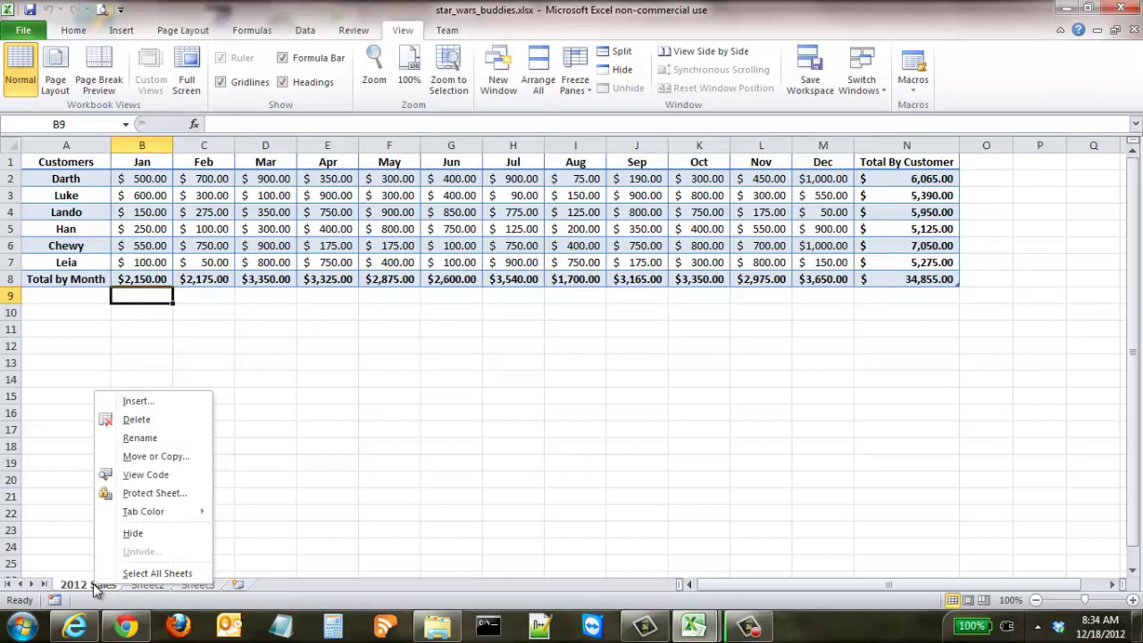
pyautogui.click(184, 462)
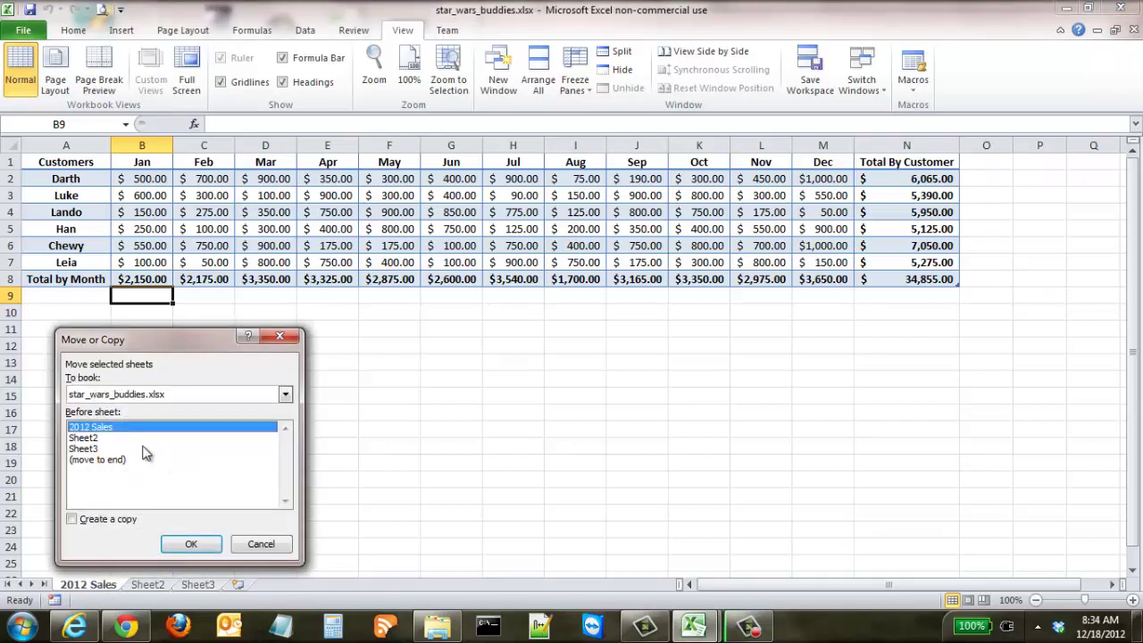
pyautogui.click(107, 521)
pyautogui.click(196, 544)
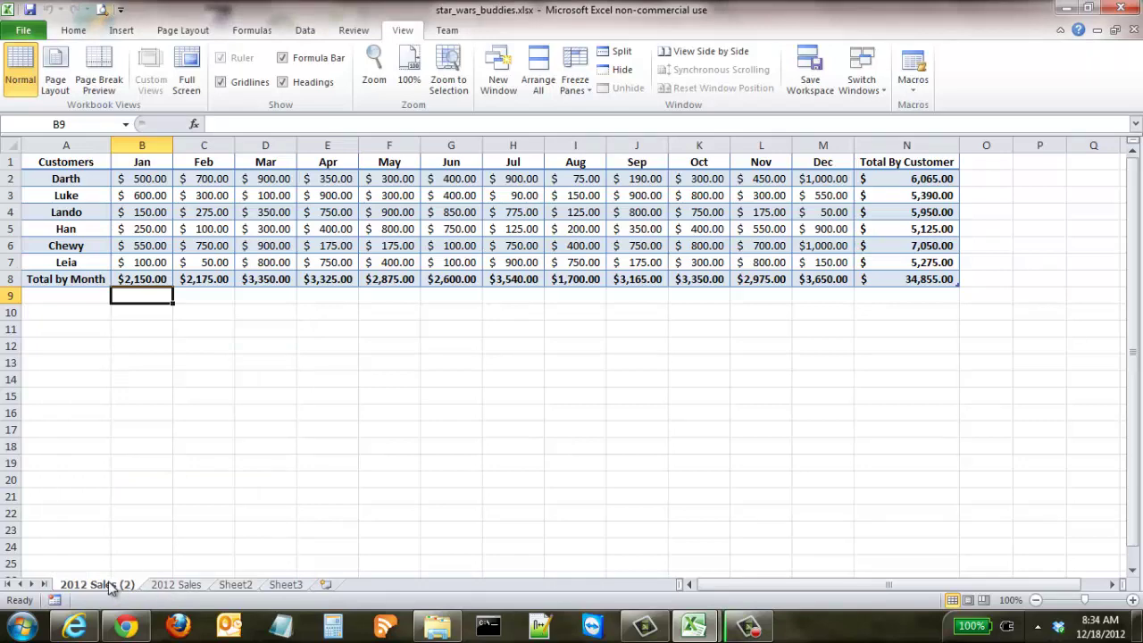
# Rename the copied sheet as 2013 Scenarios.
pyautogui.click(170, 585)
pyautogui.click(127, 585)
pyautogui.doubleClick(127, 586)
pyautogui.write('2013 Sa')
pyautogui.write('enarios')
pyautogui.press('Return')
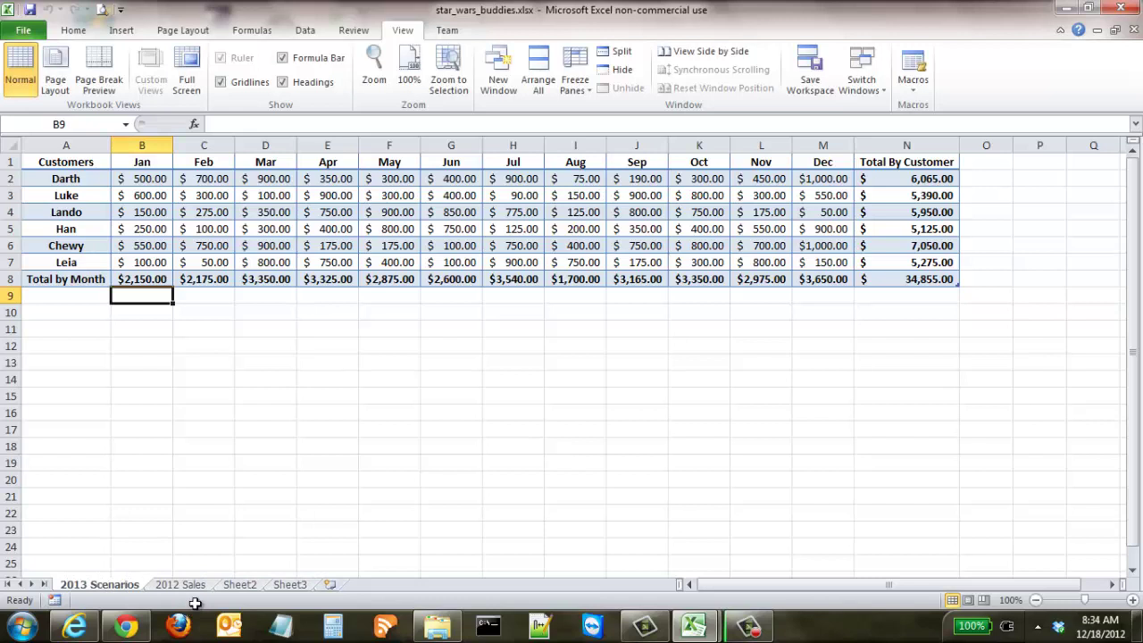
pyautogui.click(324, 330)
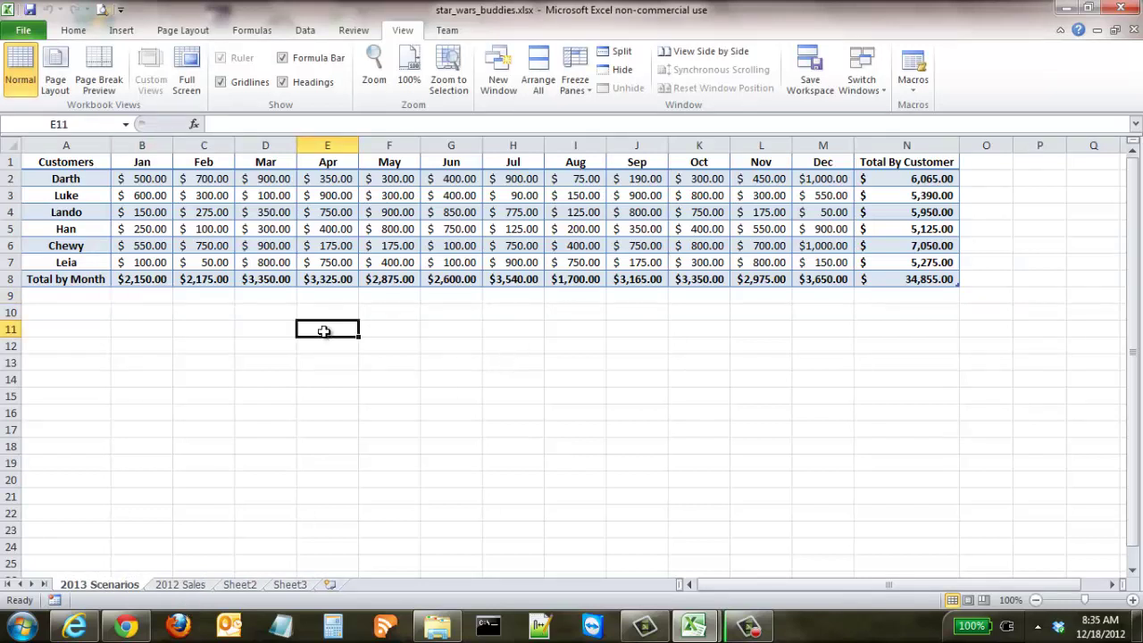
pyautogui.moveTo(148, 181); pyautogui.dragTo(806, 259)
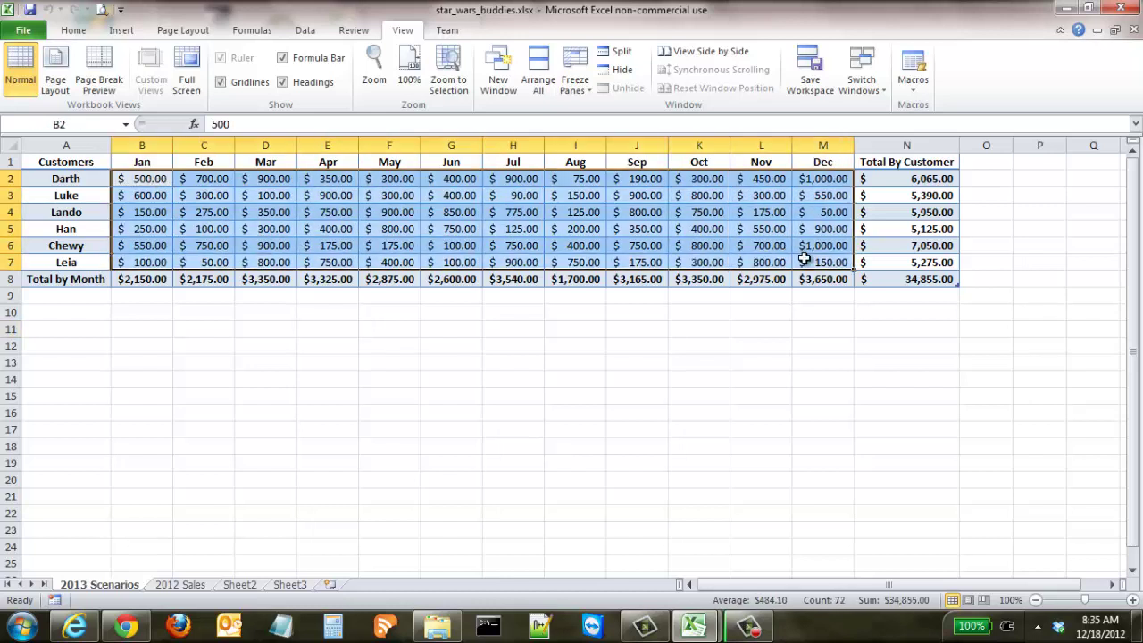
pyautogui.click(136, 178)
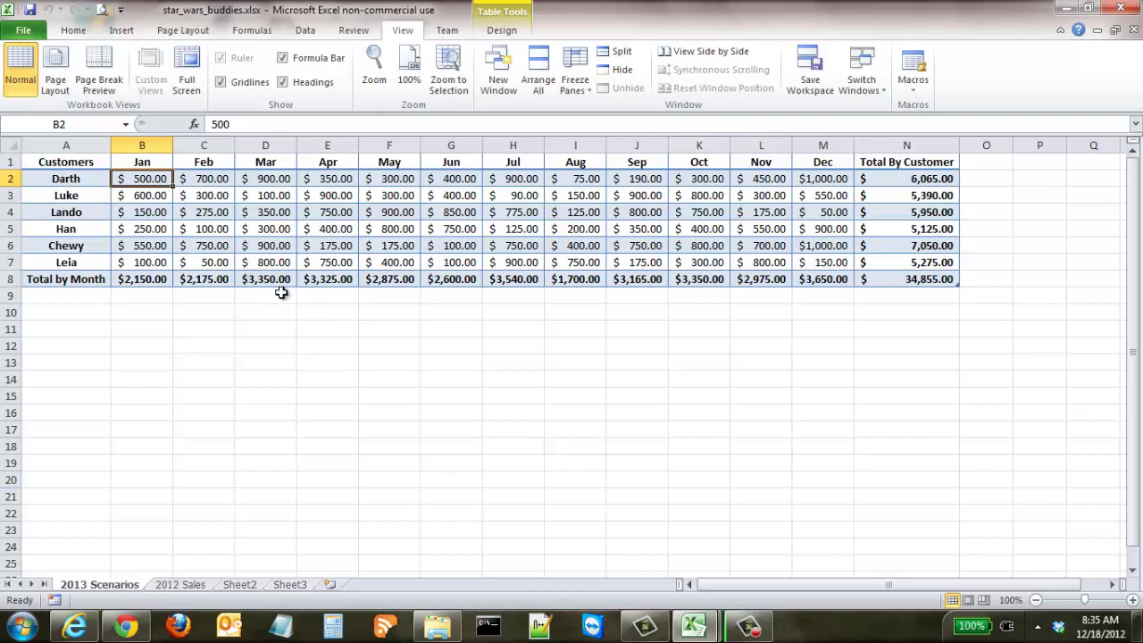
# Enter the formula =B2*.10+B2 in cell B11 to calculate a 10% increase on the first customer's January sales.
pyautogui.click(147, 328)
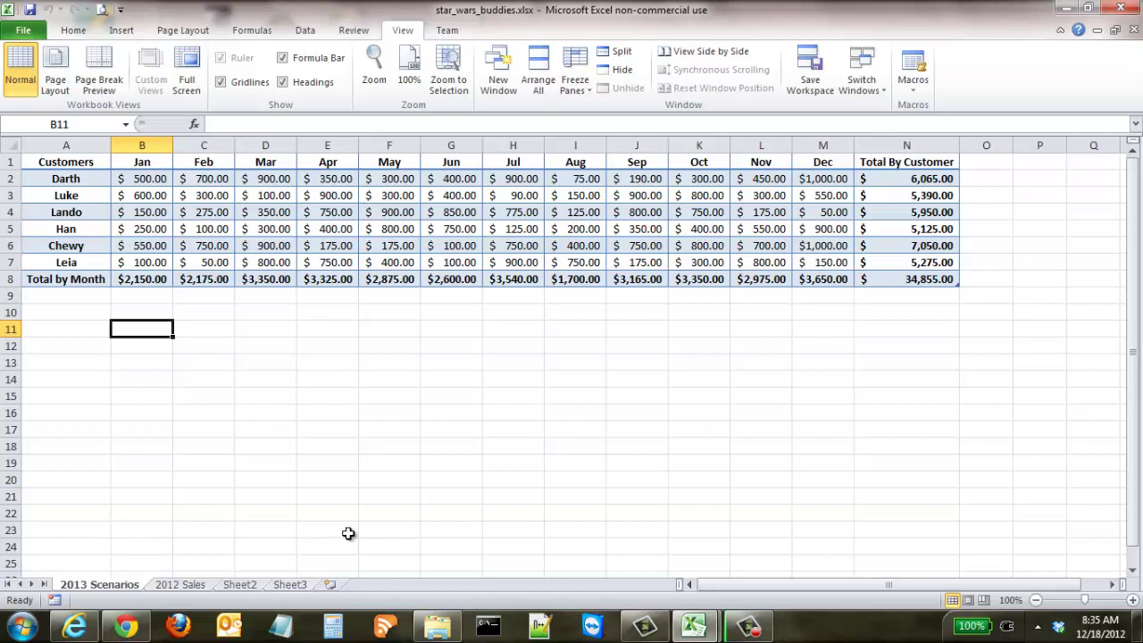
pyautogui.write('=')
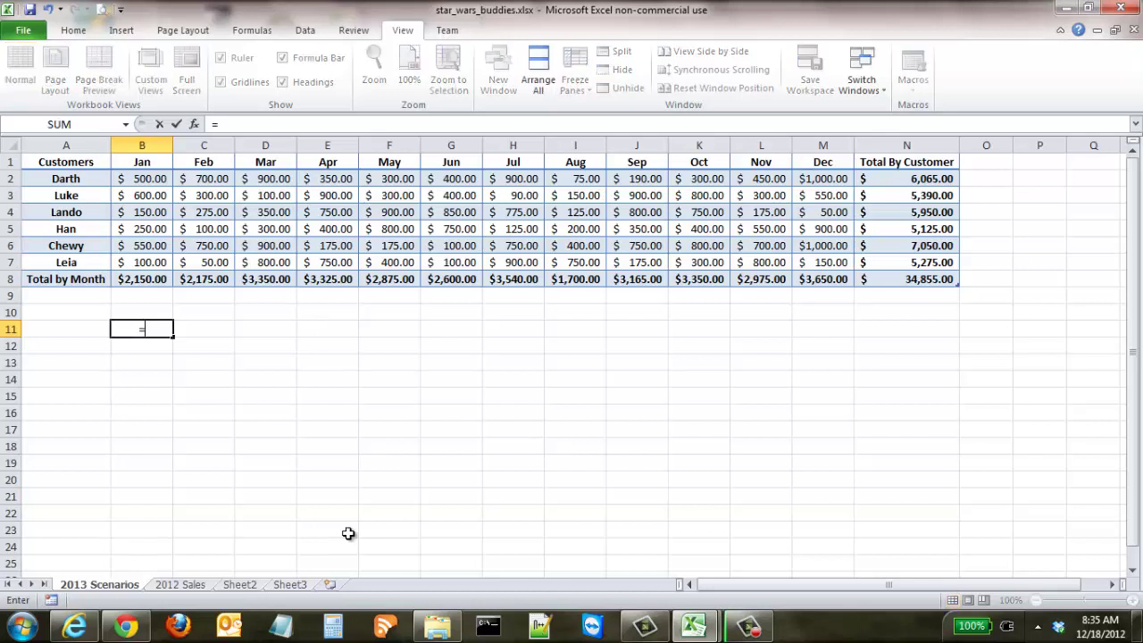
pyautogui.click(150, 180)
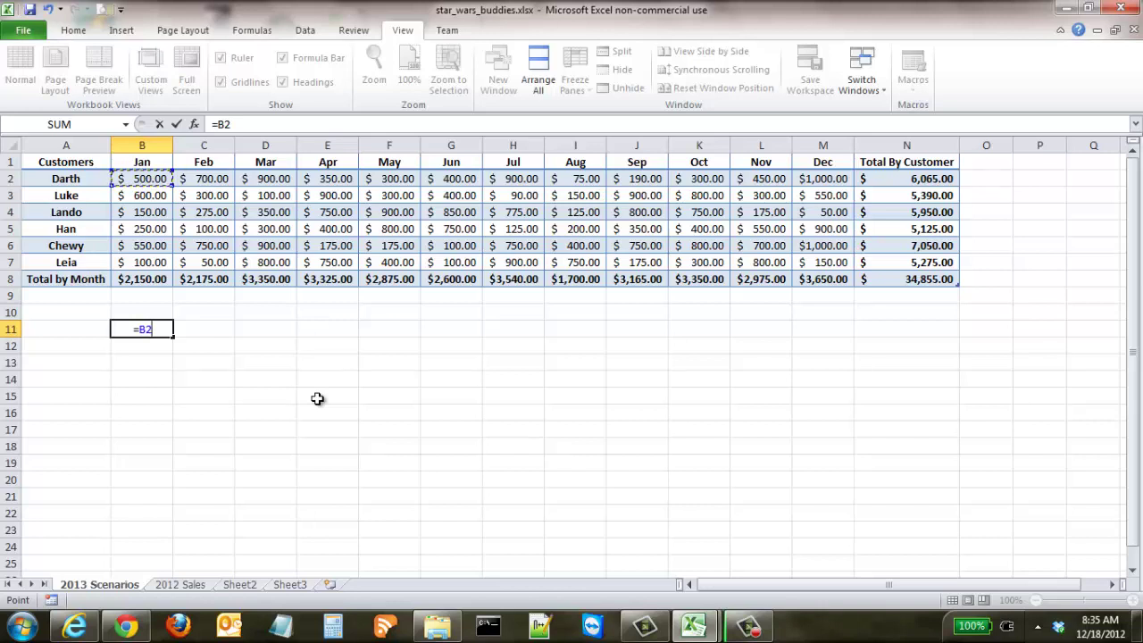
pyautogui.write('*.10')
pyautogui.write('+')
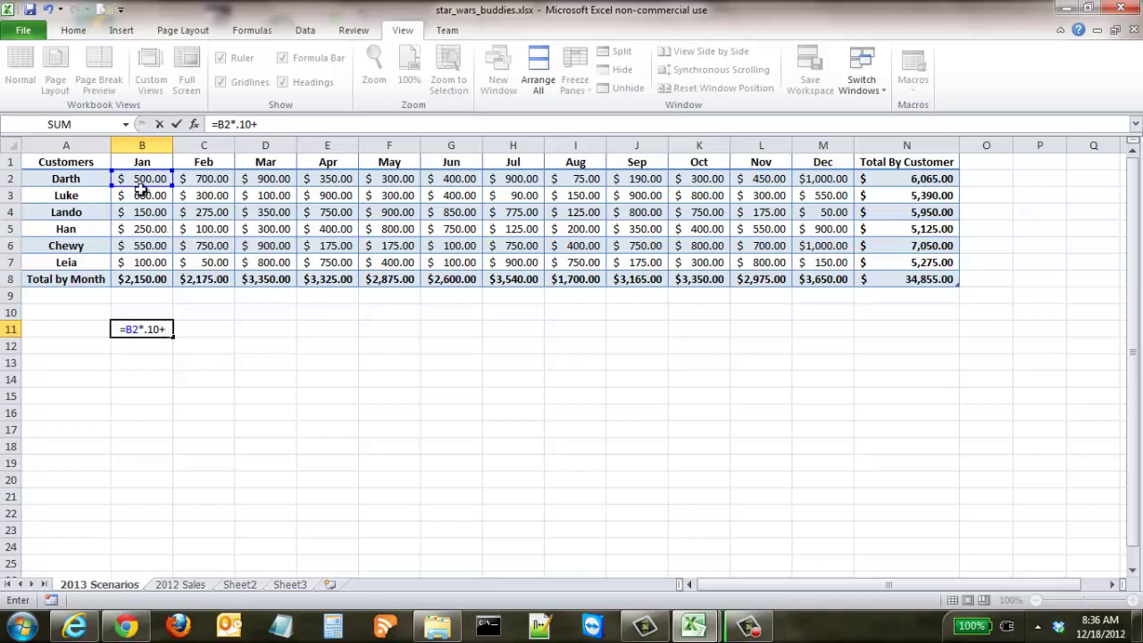
pyautogui.click(138, 179)
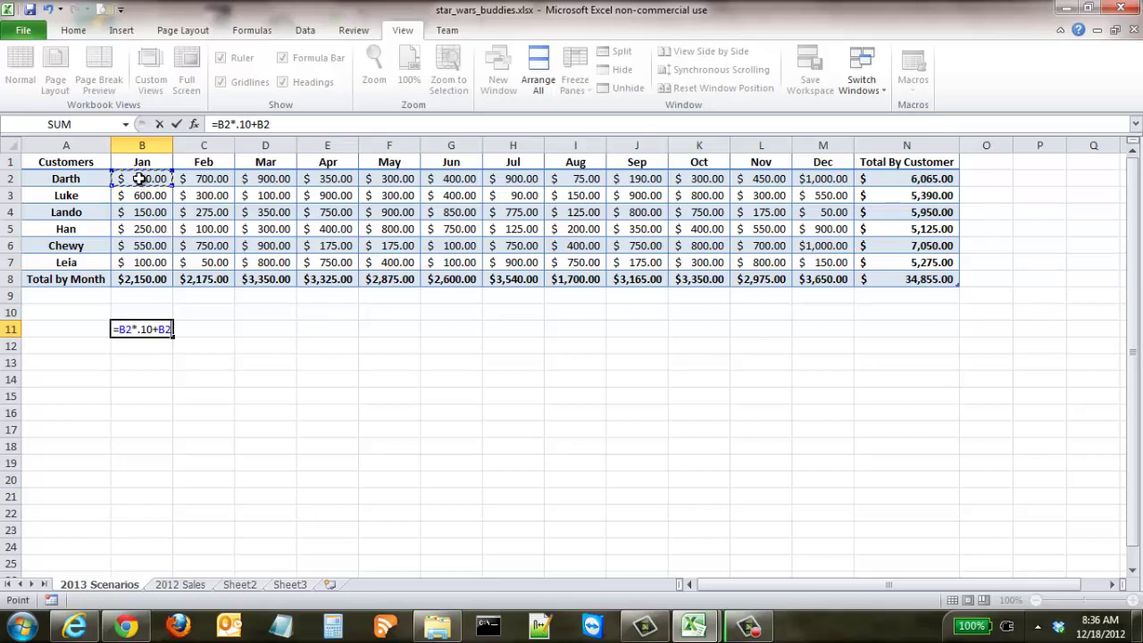
pyautogui.press('Return')
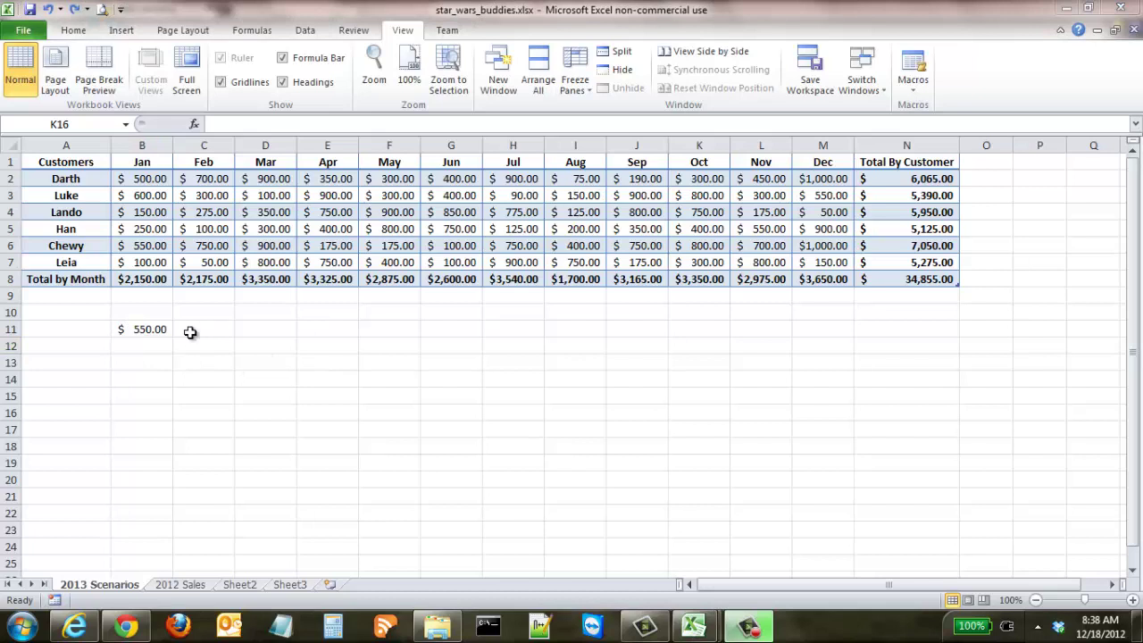
# Fill the B11 formula across to M11 and down to B16, and check the copied formula in B12.
pyautogui.click(162, 330)
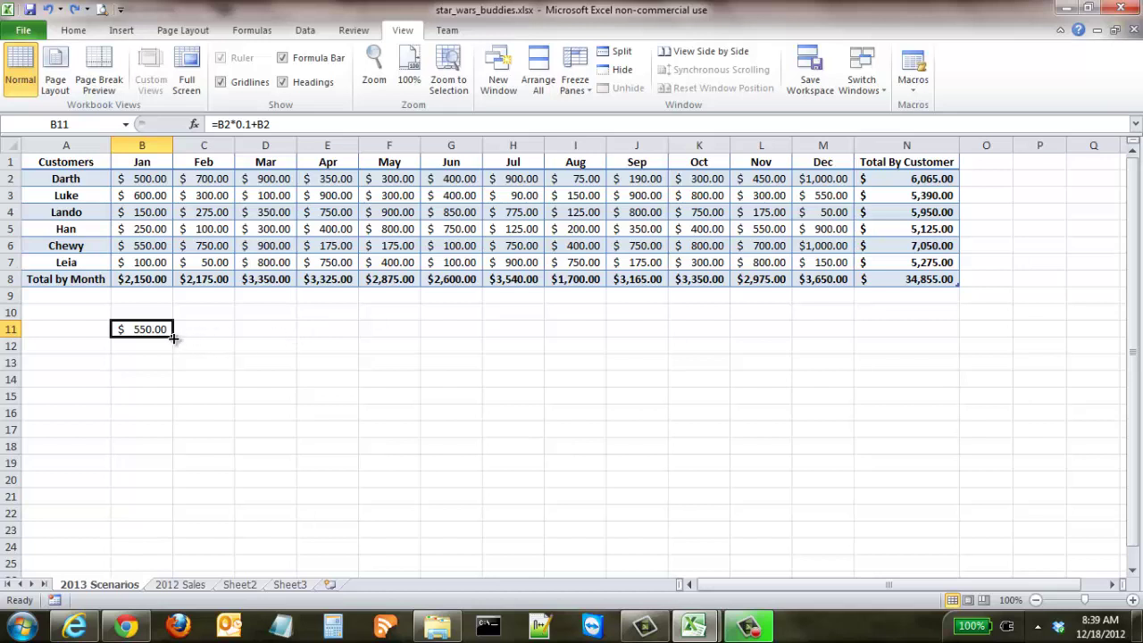
pyautogui.moveTo(174, 338); pyautogui.dragTo(833, 330)
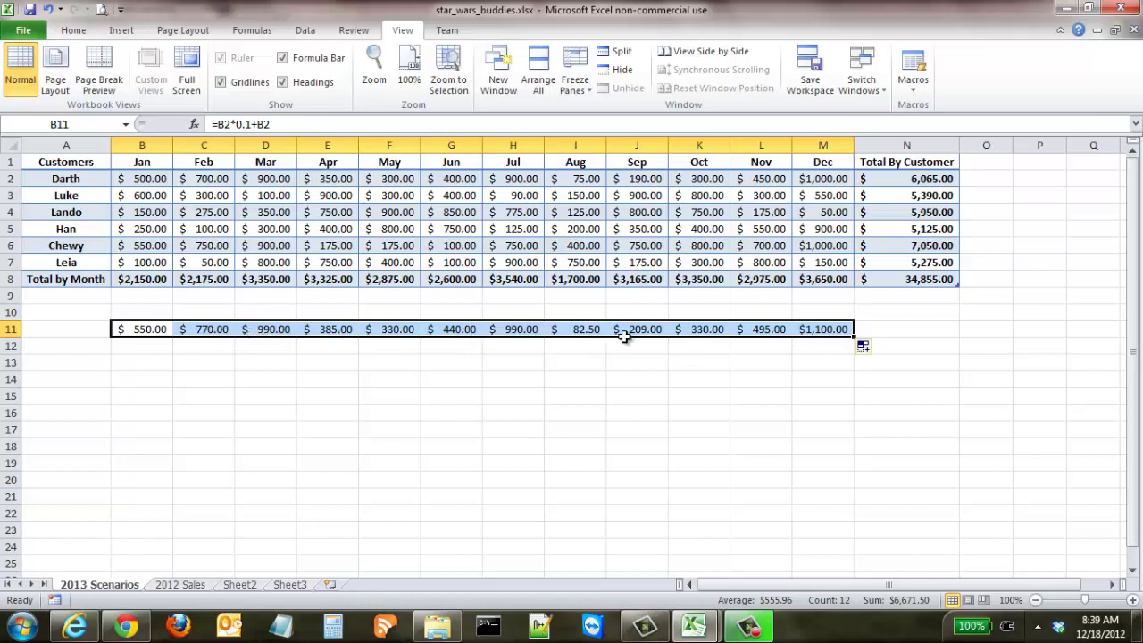
pyautogui.click(437, 376)
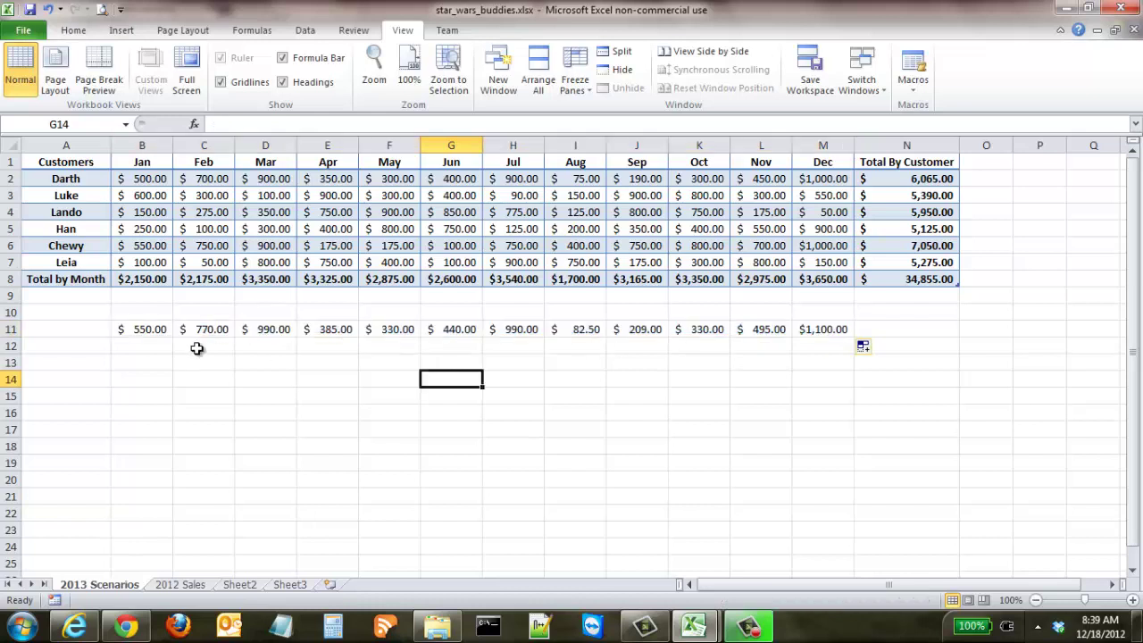
pyautogui.click(150, 330)
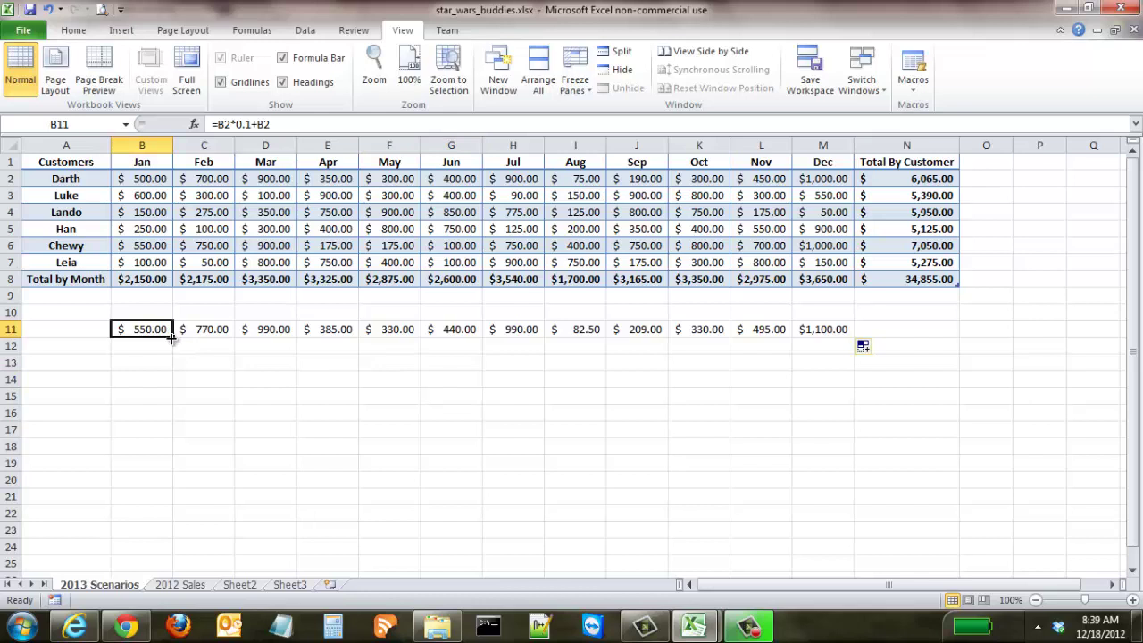
pyautogui.moveTo(173, 335); pyautogui.dragTo(166, 415)
pyautogui.click(145, 350)
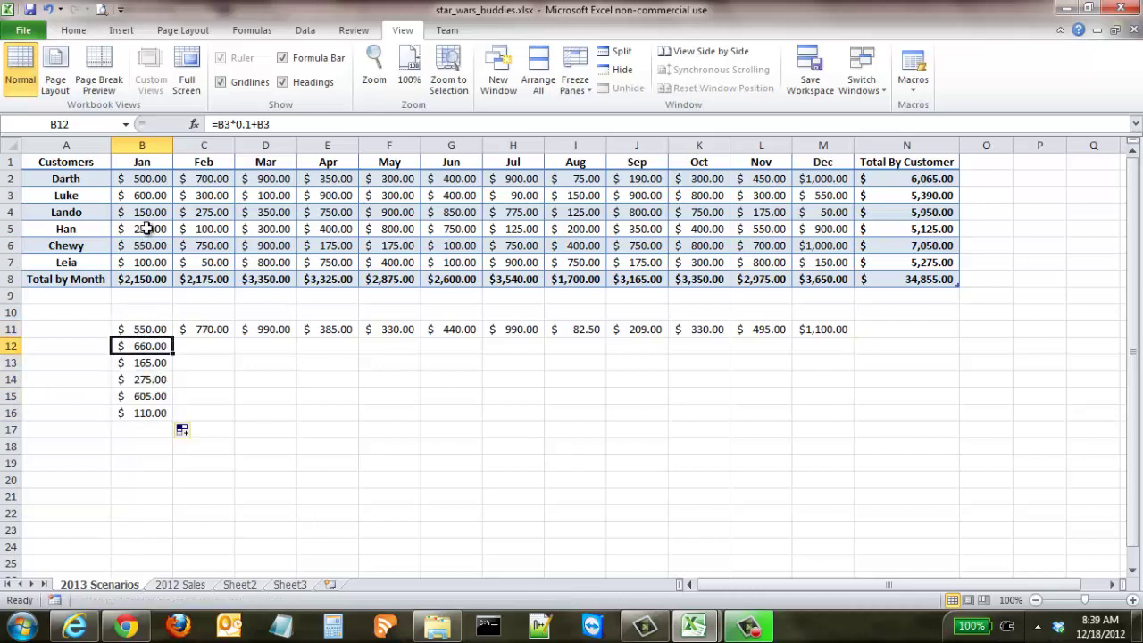
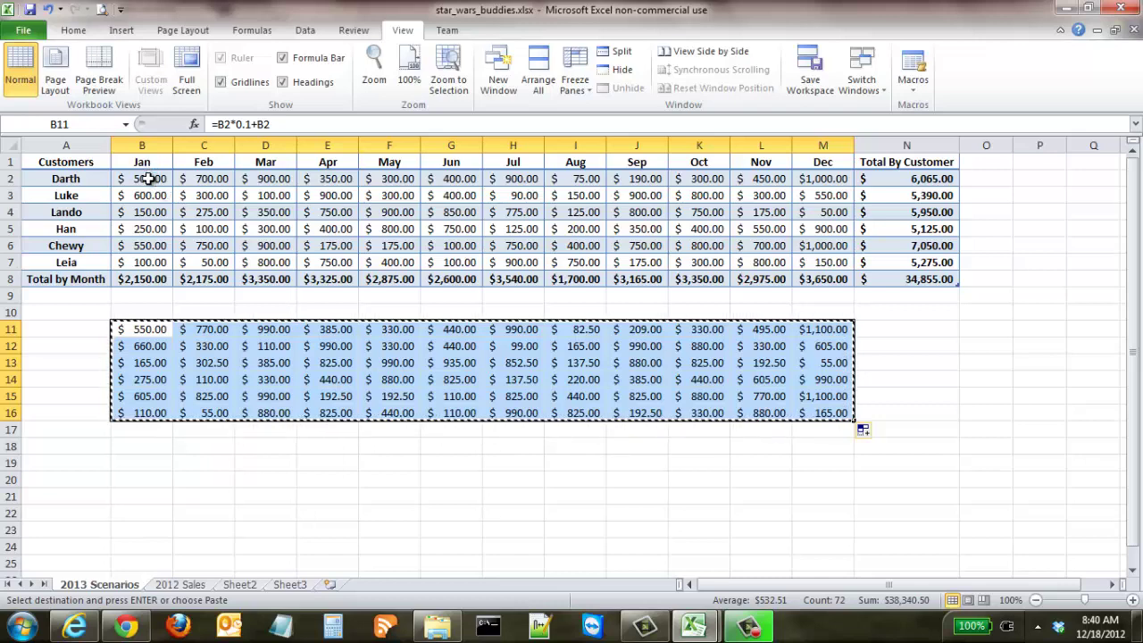
# Paste the copied increased figures over B2:M7 as values and number formatting, and check the pasted cells and the total in N2.
pyautogui.moveTo(149, 176); pyautogui.dragTo(815, 261)
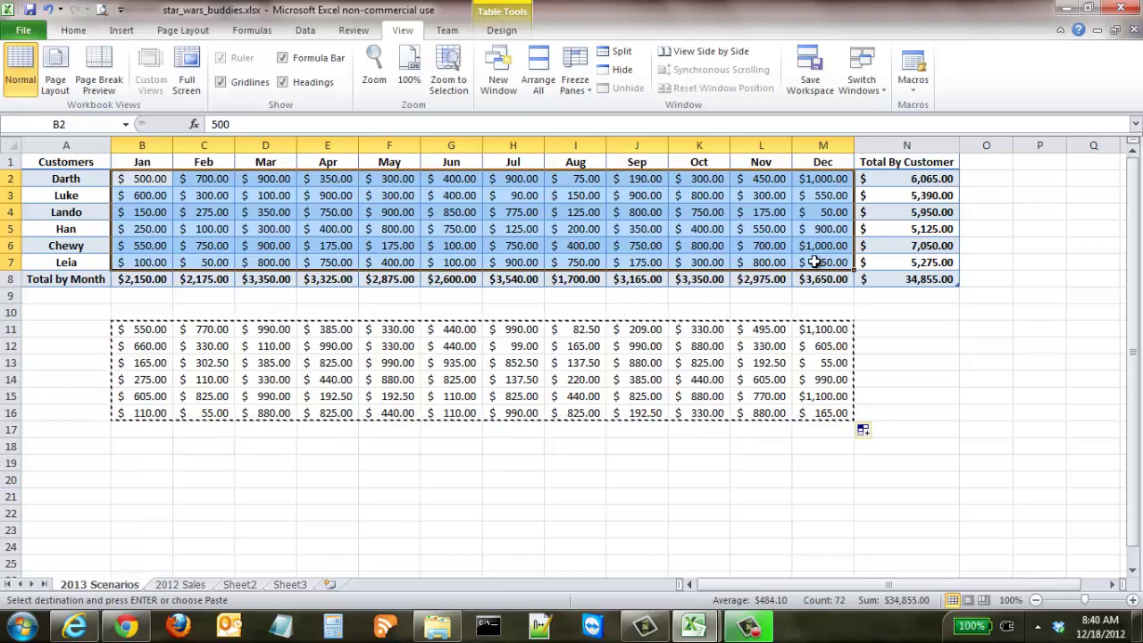
pyautogui.rightClick(815, 262)
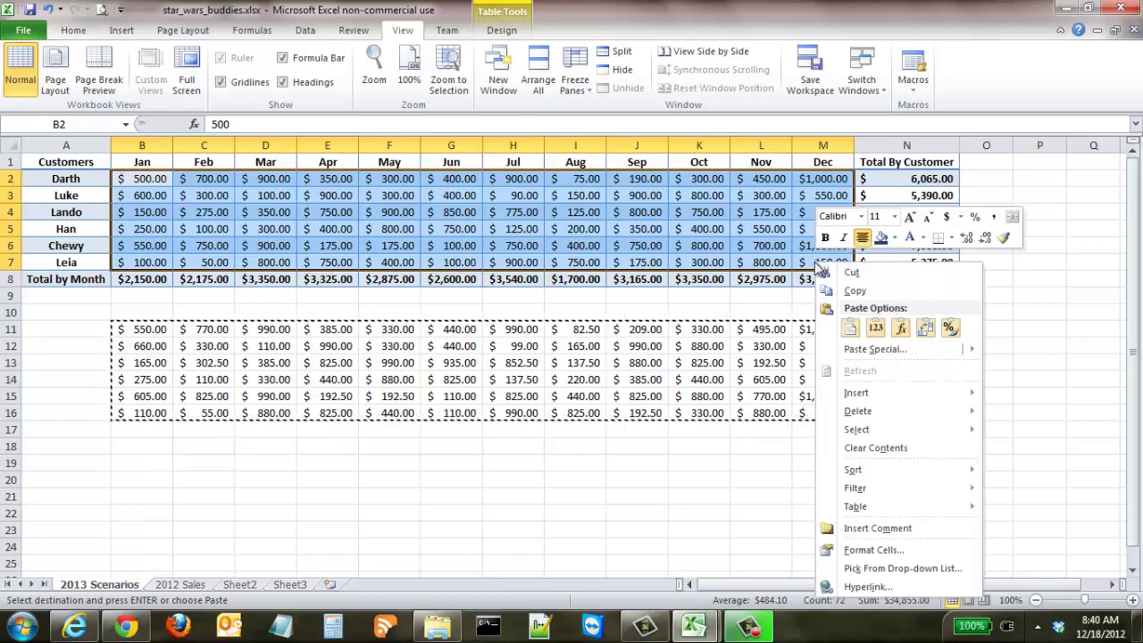
pyautogui.moveTo(907, 349)
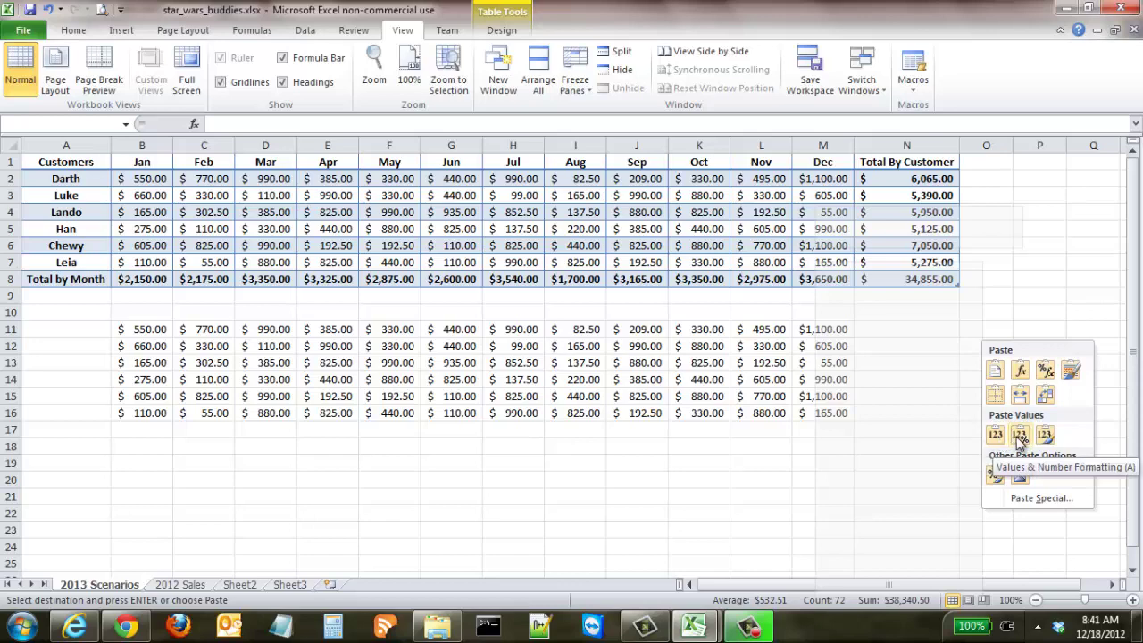
pyautogui.click(1020, 436)
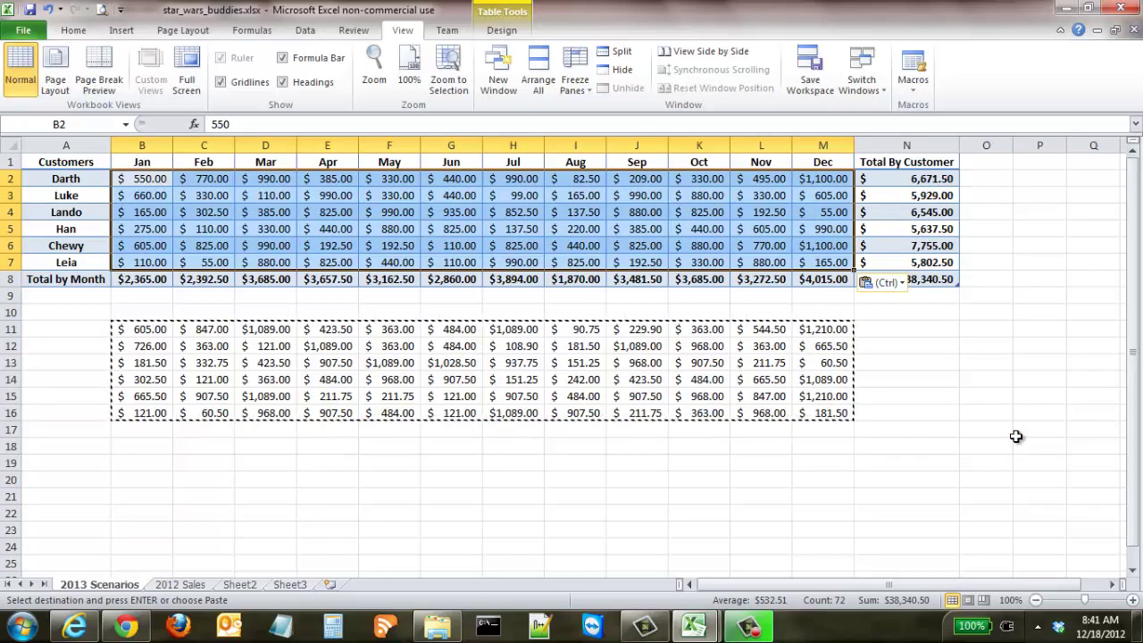
pyautogui.click(778, 244)
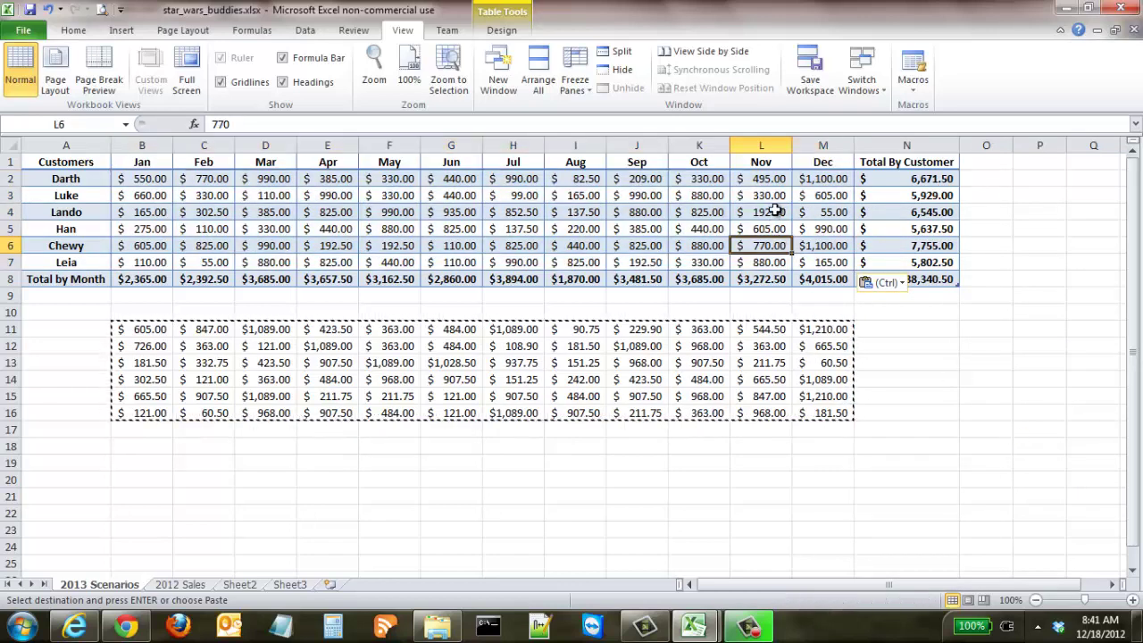
pyautogui.click(774, 211)
pyautogui.click(770, 178)
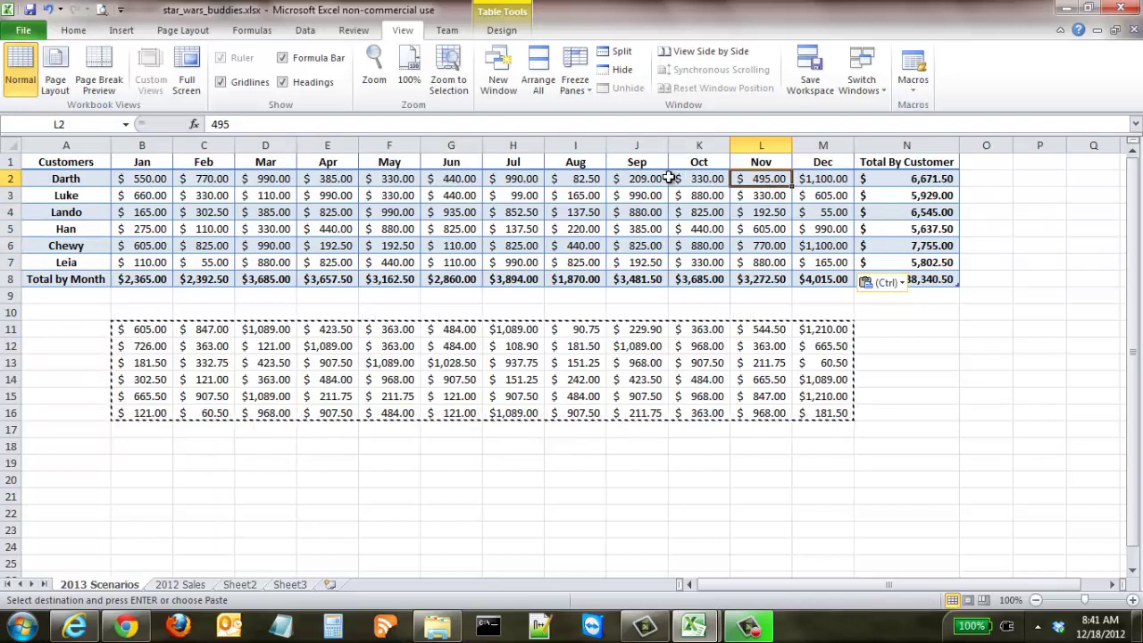
pyautogui.click(933, 175)
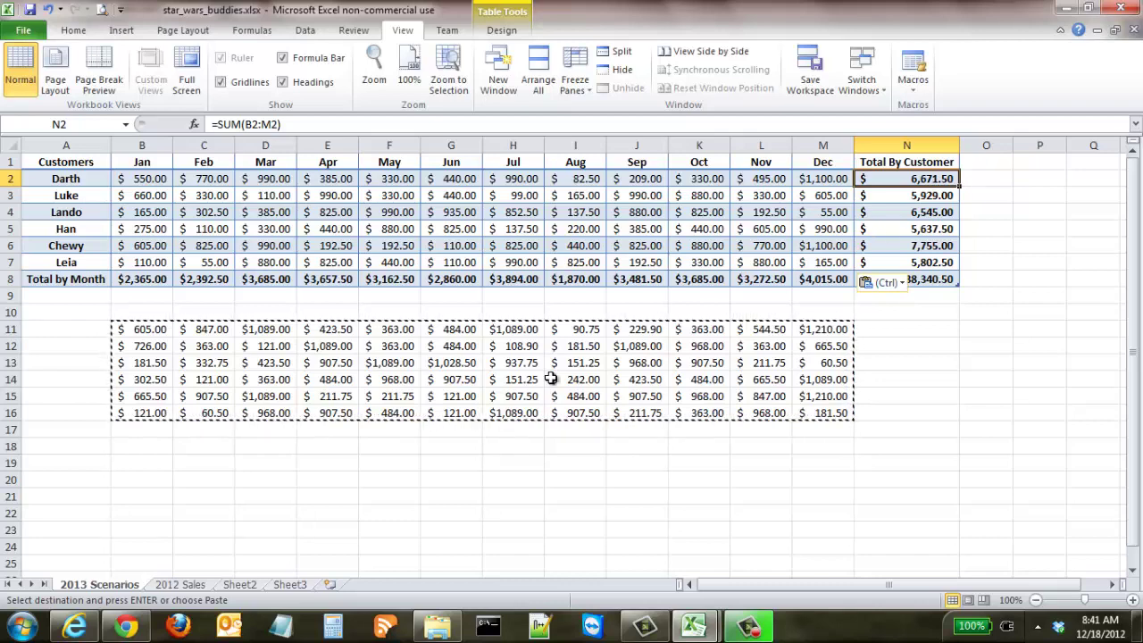
# Clear the contents of C11:M16 and B12:B16, keeping only the formula in B11.
pyautogui.moveTo(155, 328); pyautogui.dragTo(625, 382)
pyautogui.click(214, 333)
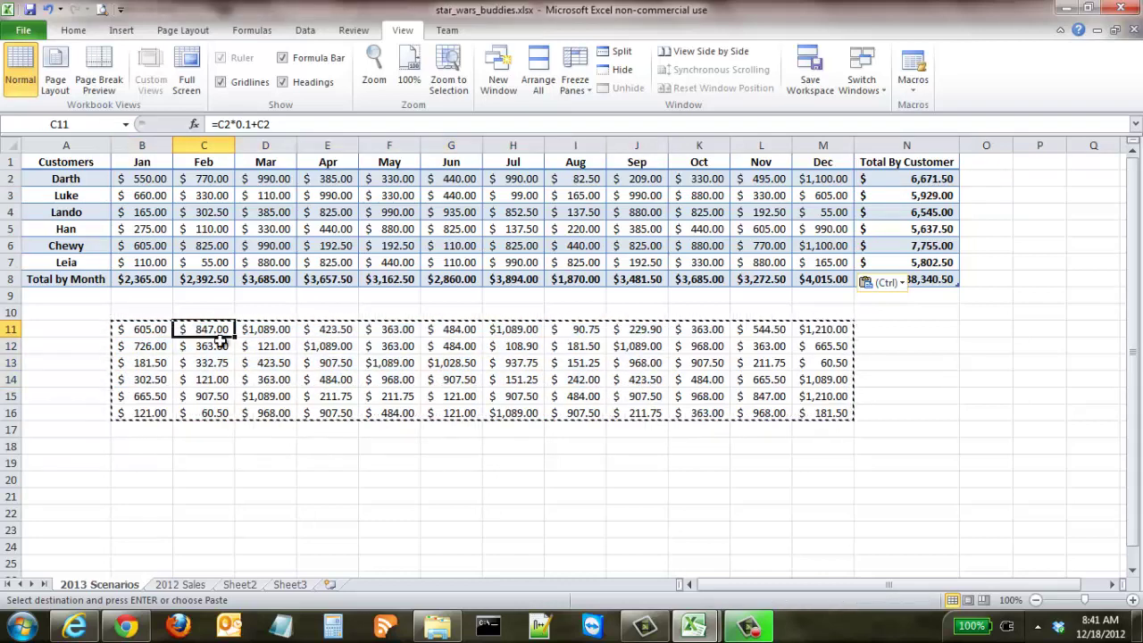
pyautogui.moveTo(220, 339); pyautogui.dragTo(835, 411)
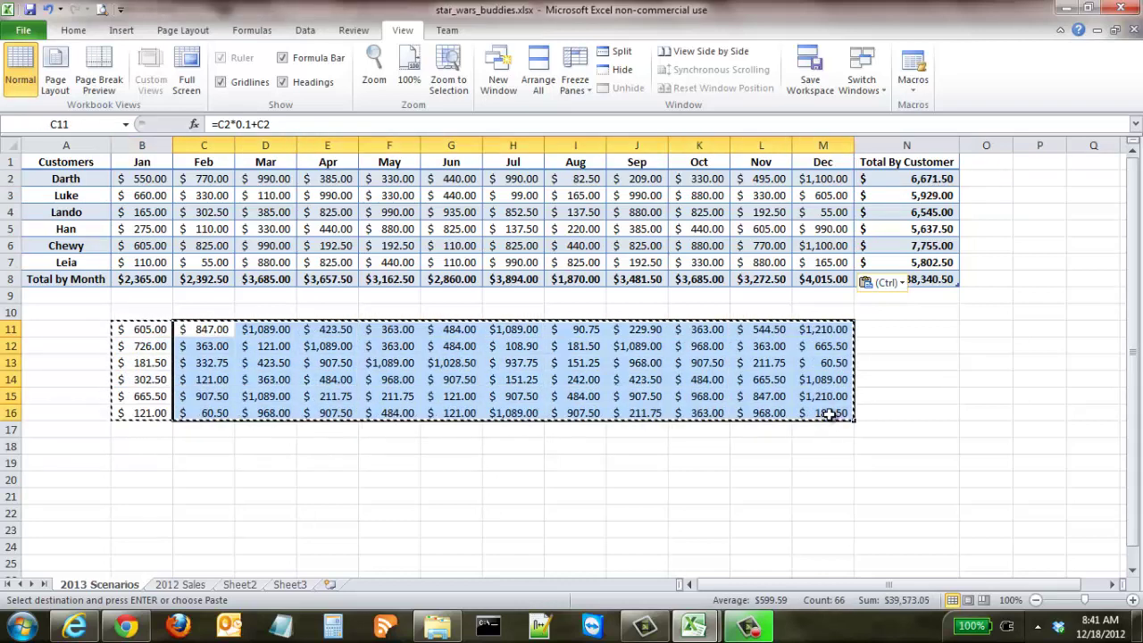
pyautogui.rightClick(773, 384)
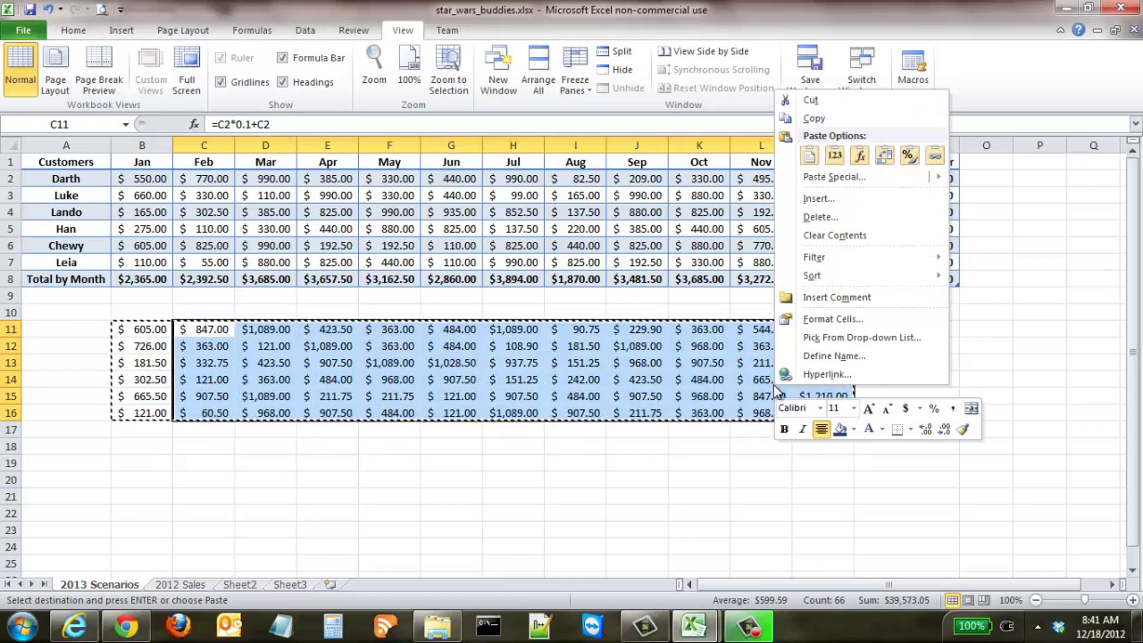
pyautogui.click(840, 234)
pyautogui.moveTo(143, 345); pyautogui.dragTo(148, 412)
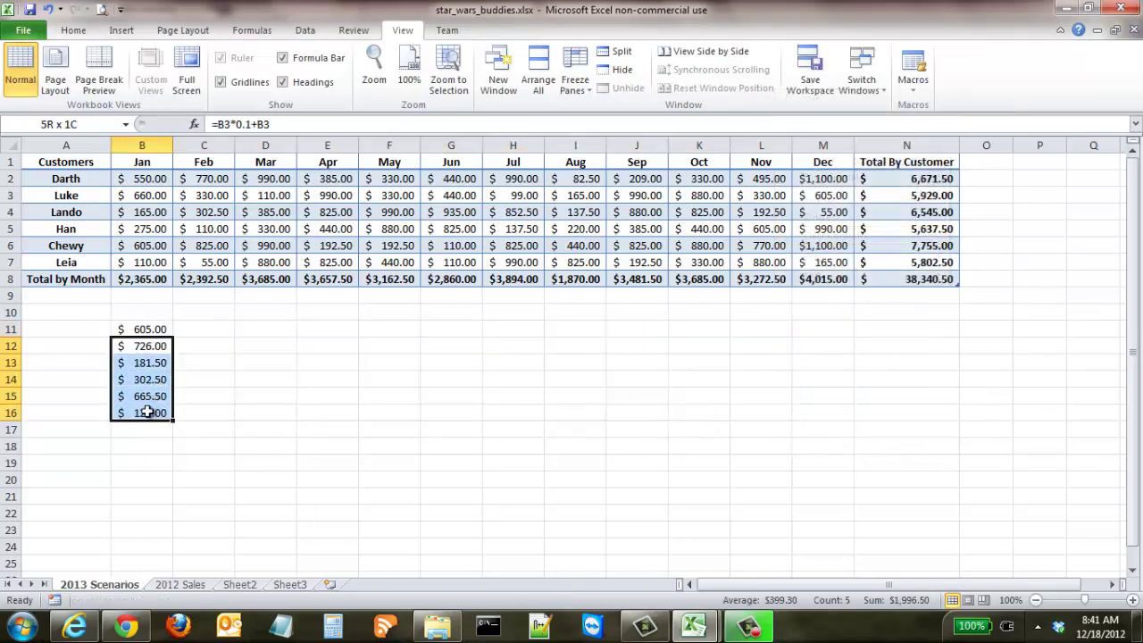
pyautogui.rightClick(147, 380)
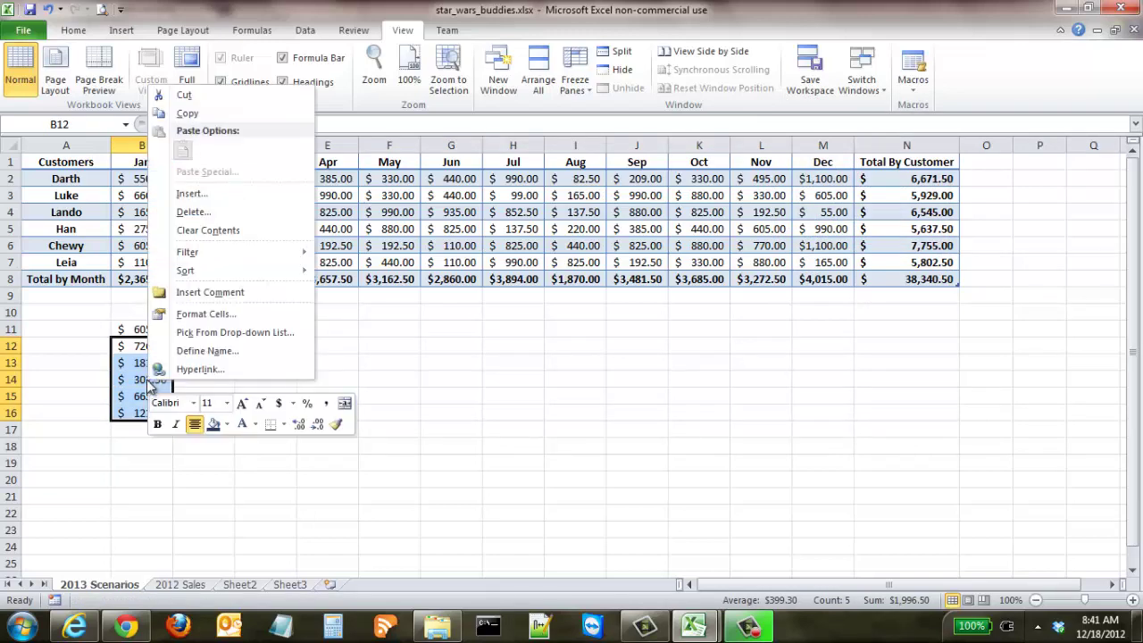
pyautogui.click(225, 230)
pyautogui.click(516, 408)
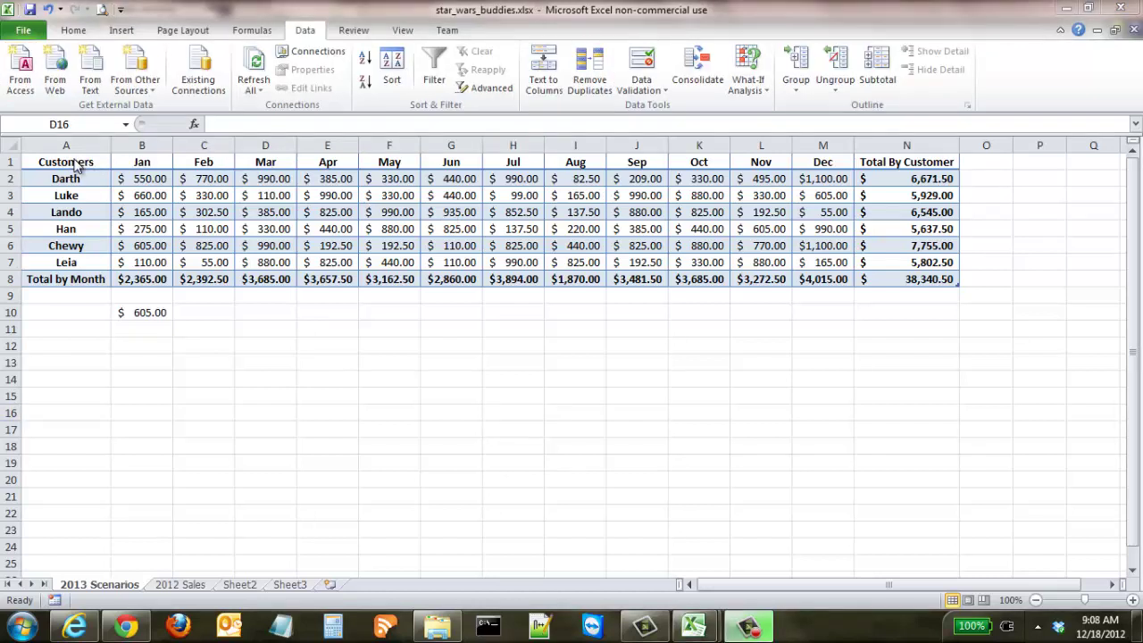
# Insert a blank row above the table's header row.
pyautogui.rightClick(10, 162)
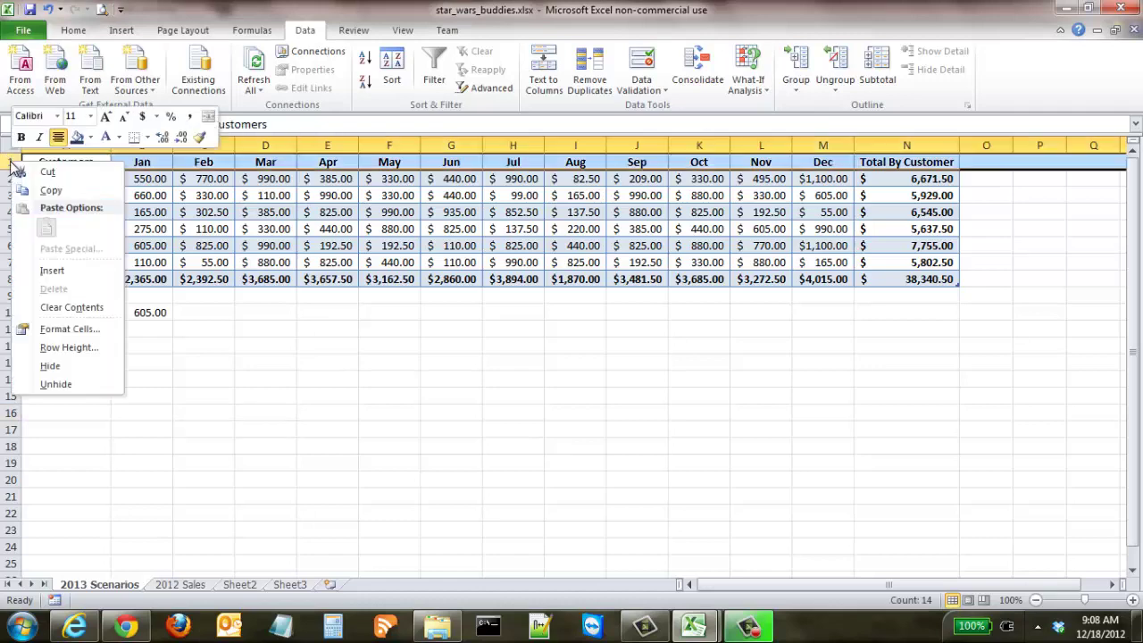
pyautogui.click(53, 270)
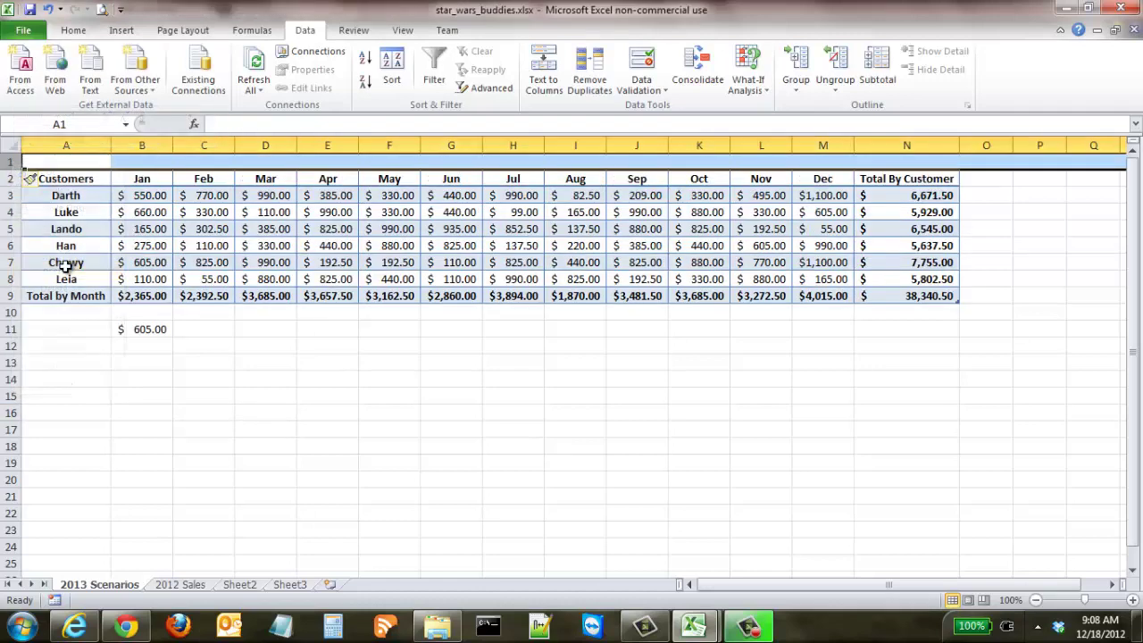
# Enter the label Conservative in cell A1 above the table.
pyautogui.click(79, 160)
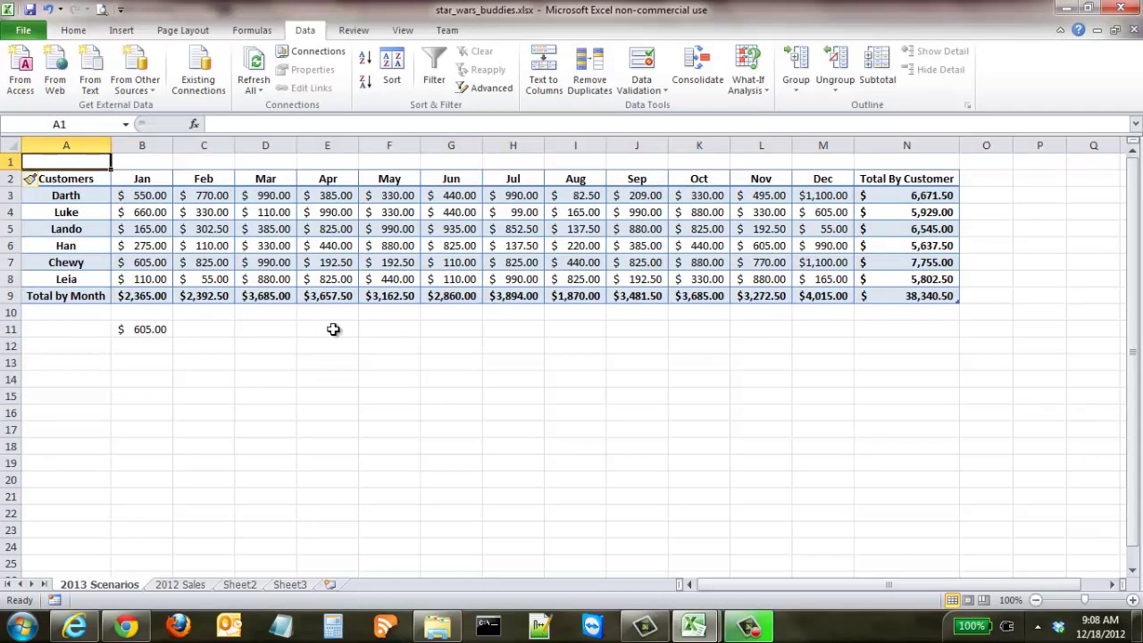
pyautogui.write('Conserv')
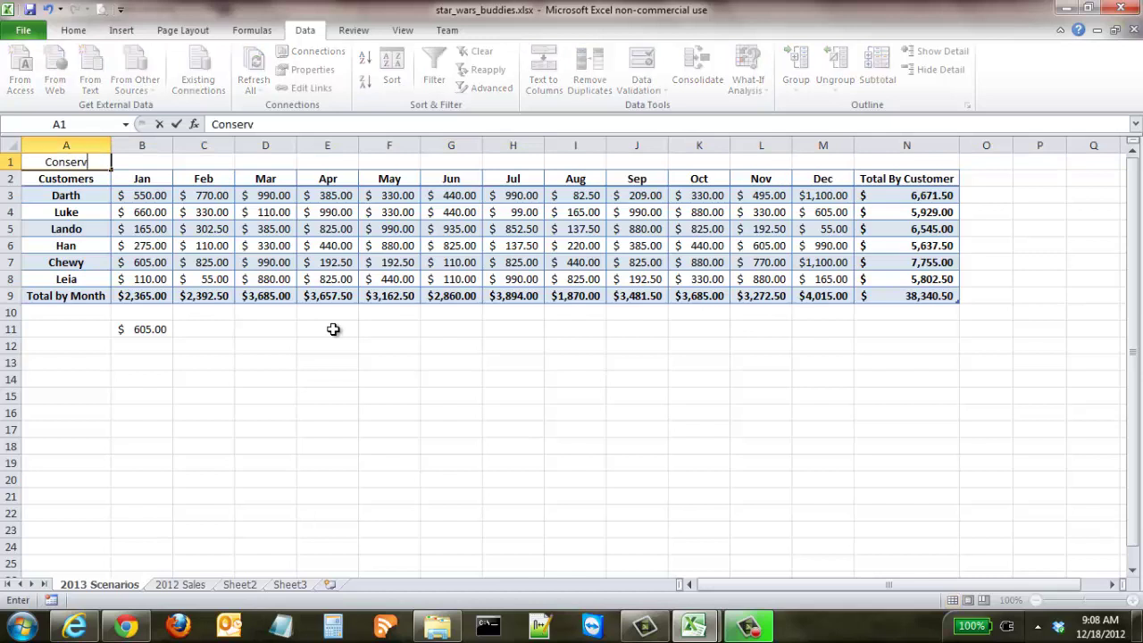
pyautogui.write('ative')
pyautogui.press('Return')
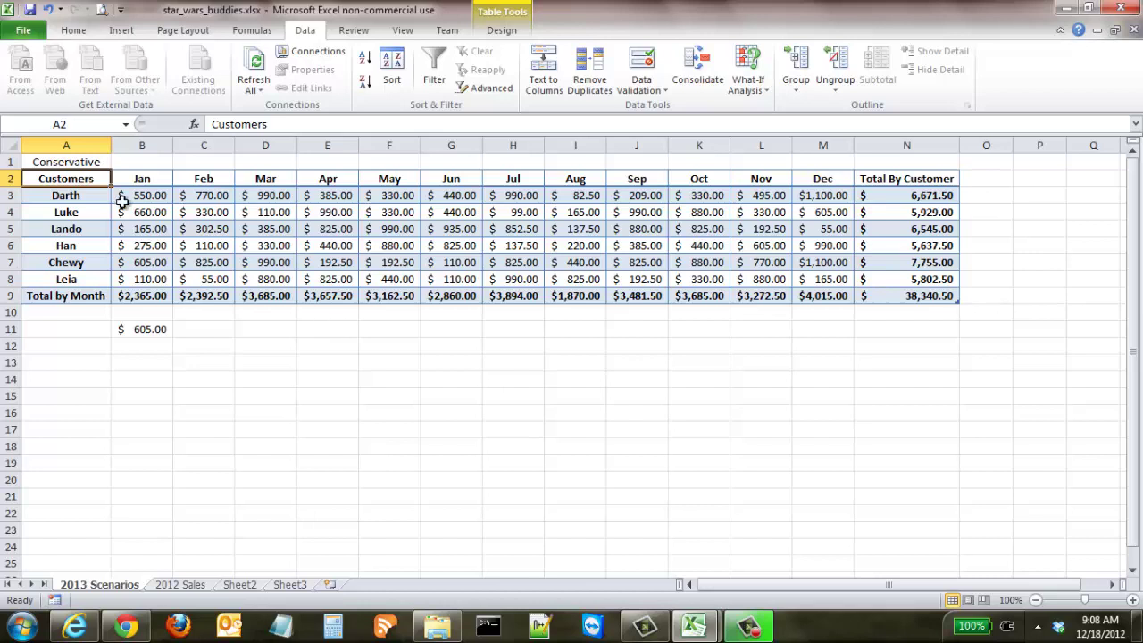
# Start a new scenario named Conservative in the Scenario Manager, with A1 as the first changing cell.
pyautogui.click(89, 162)
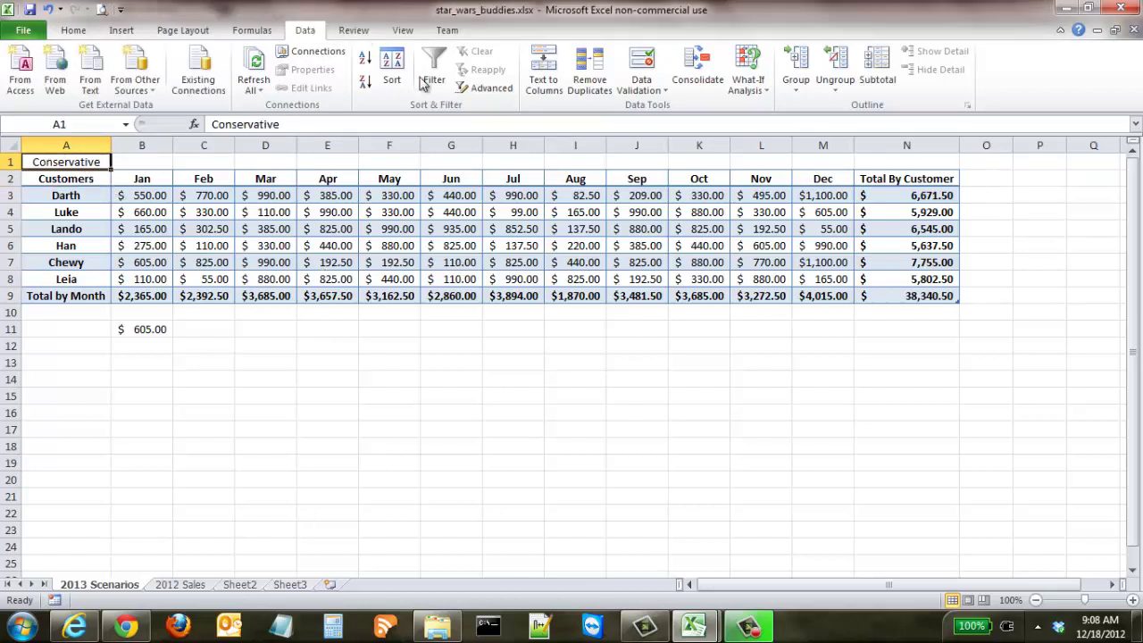
pyautogui.click(756, 88)
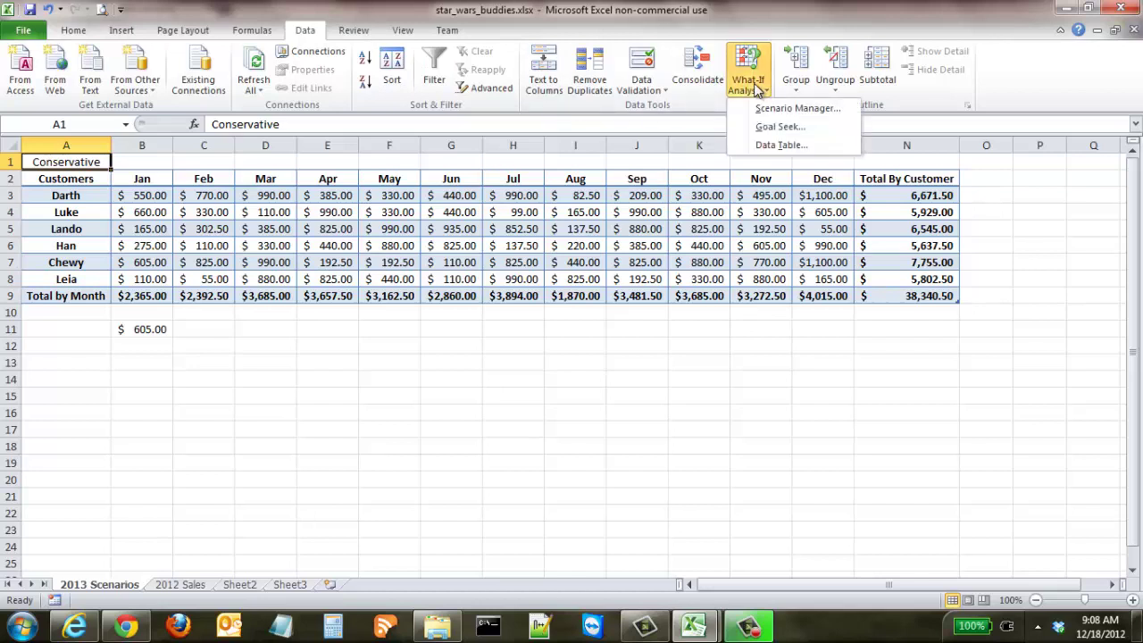
pyautogui.click(779, 109)
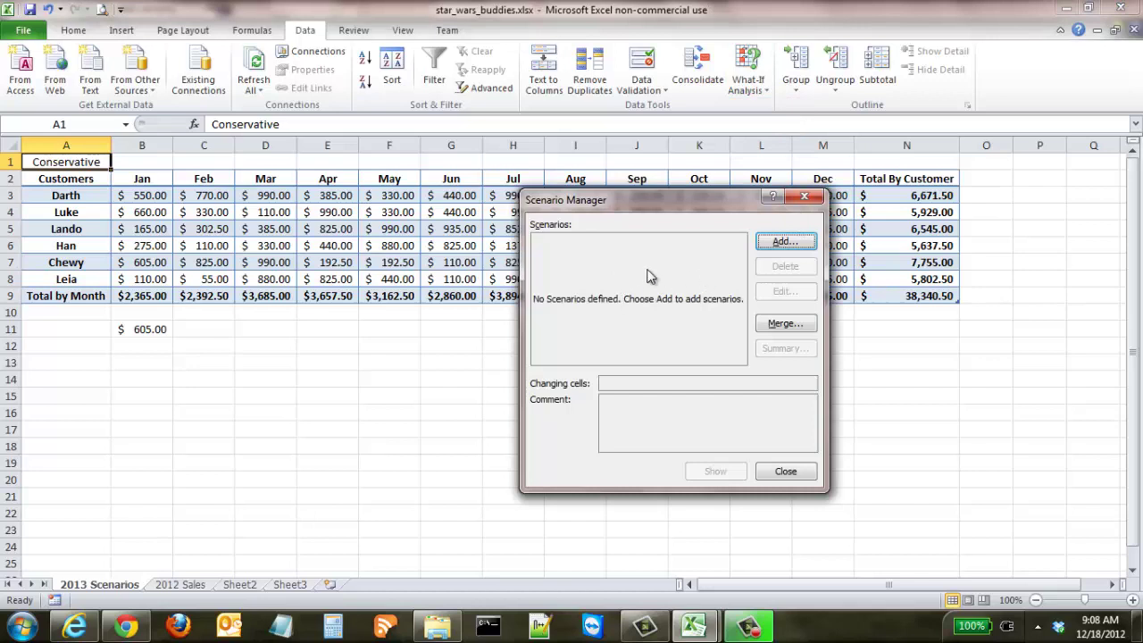
pyautogui.click(790, 243)
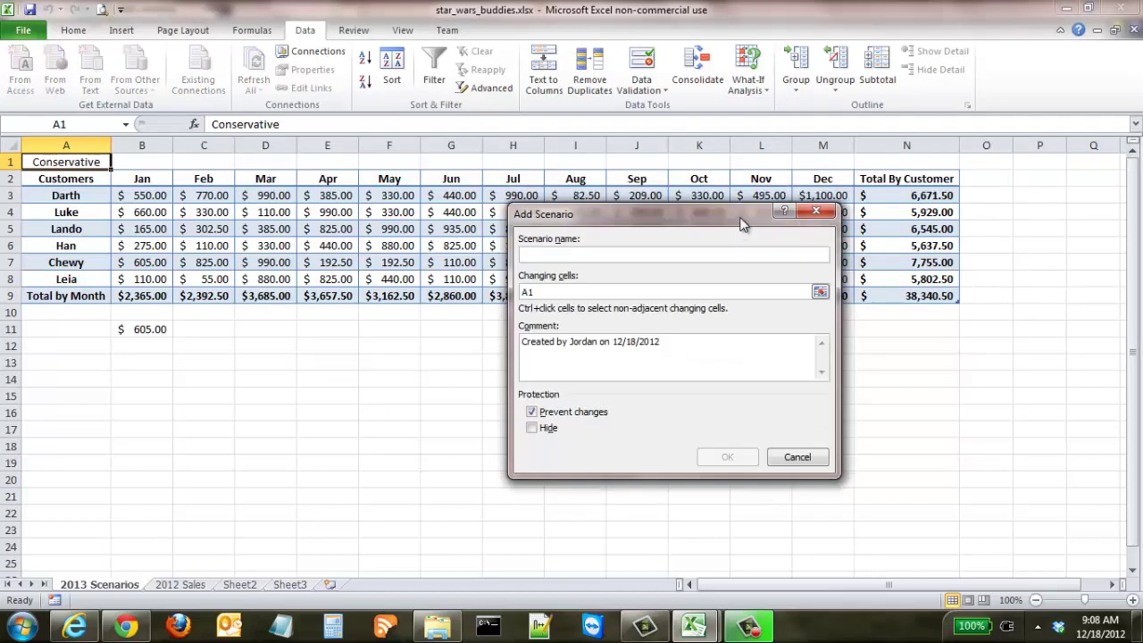
pyautogui.write('Conservativ')
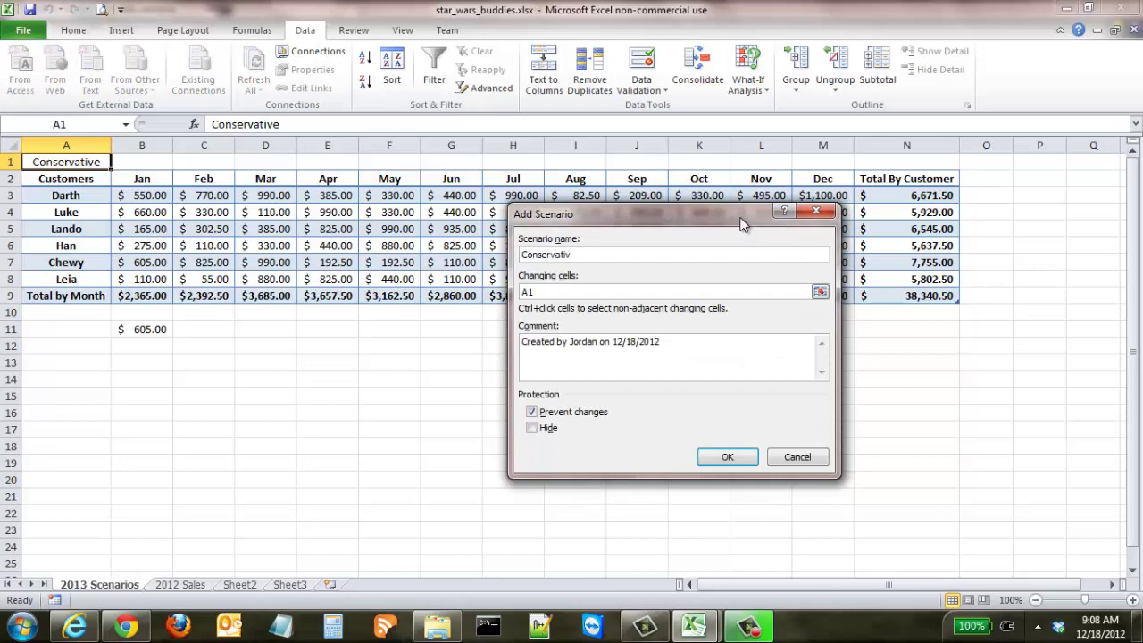
pyautogui.write('e')
pyautogui.moveTo(741, 224); pyautogui.dragTo(675, 342)
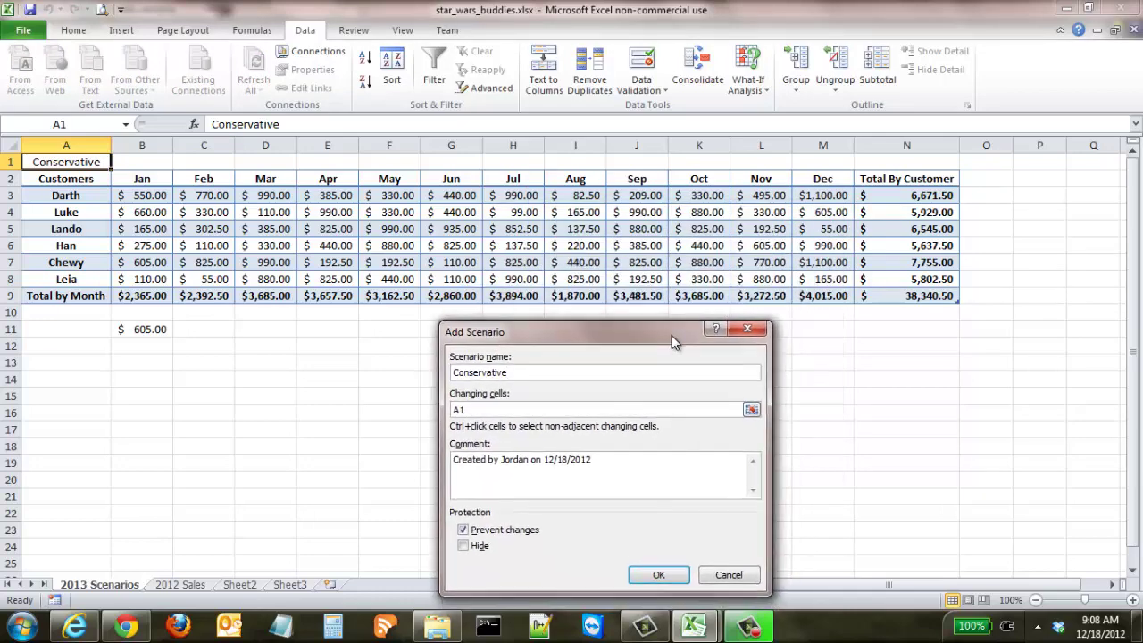
# Set the scenario's changing cells to A1, N3:N9 and B9:M9, and accept replacing their formulas with constants.
pyautogui.click(751, 410)
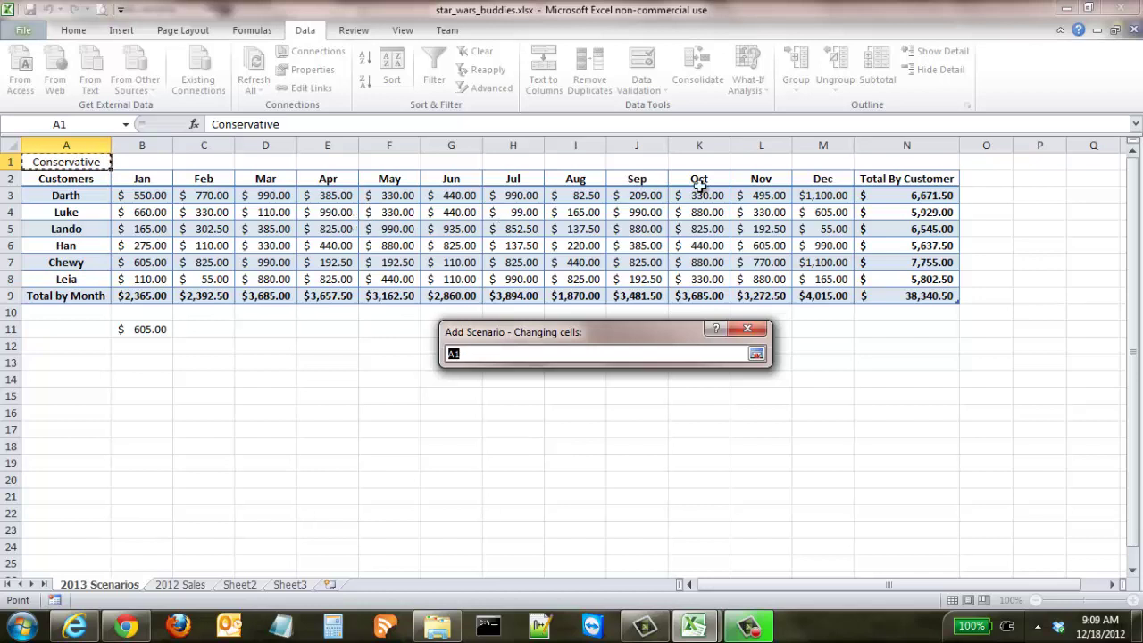
pyautogui.moveTo(910, 196); pyautogui.dragTo(152, 297)
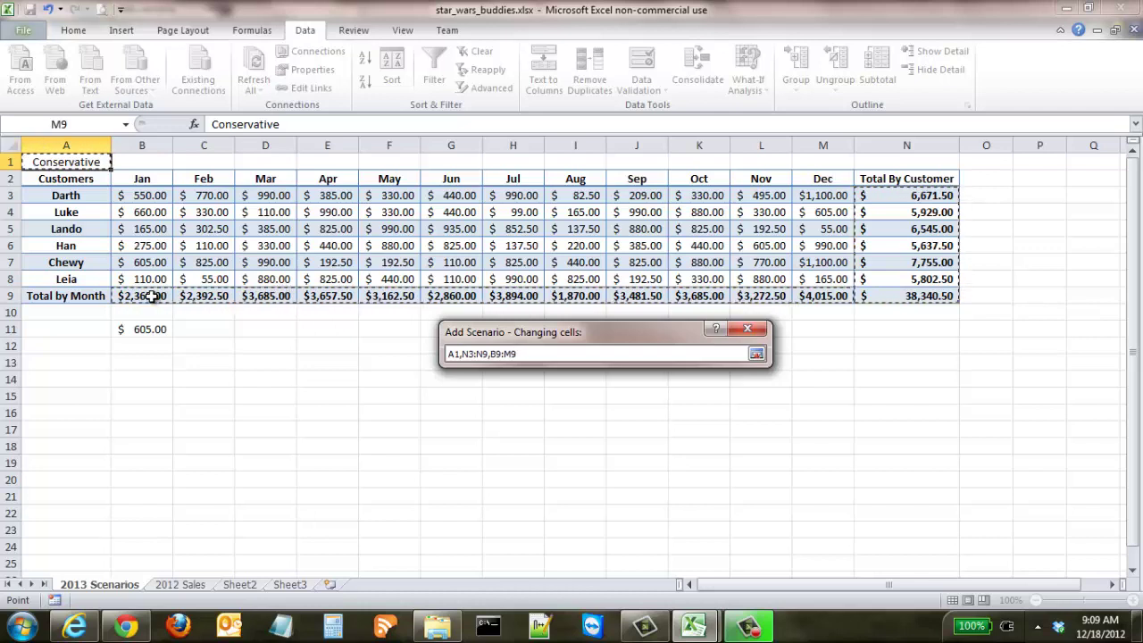
pyautogui.click(756, 355)
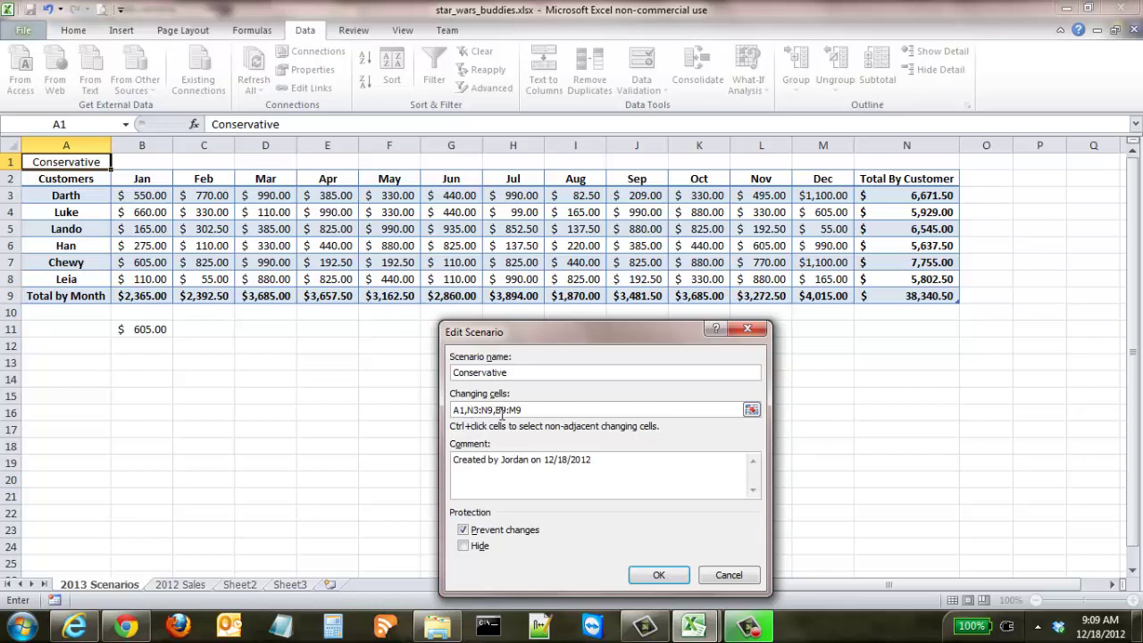
pyautogui.click(660, 577)
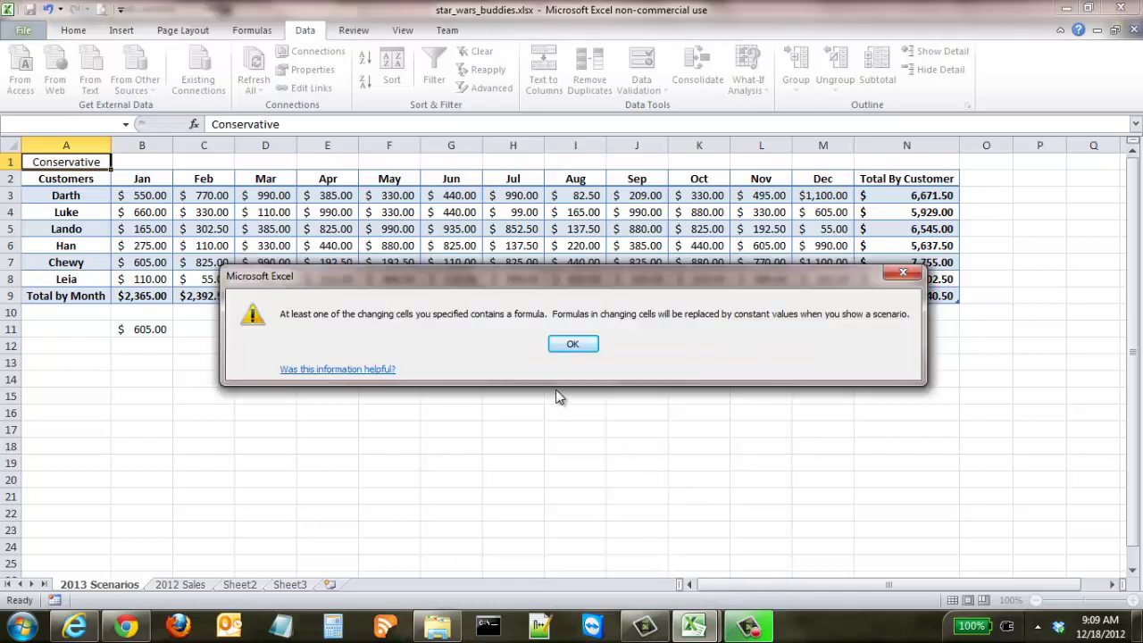
pyautogui.click(573, 345)
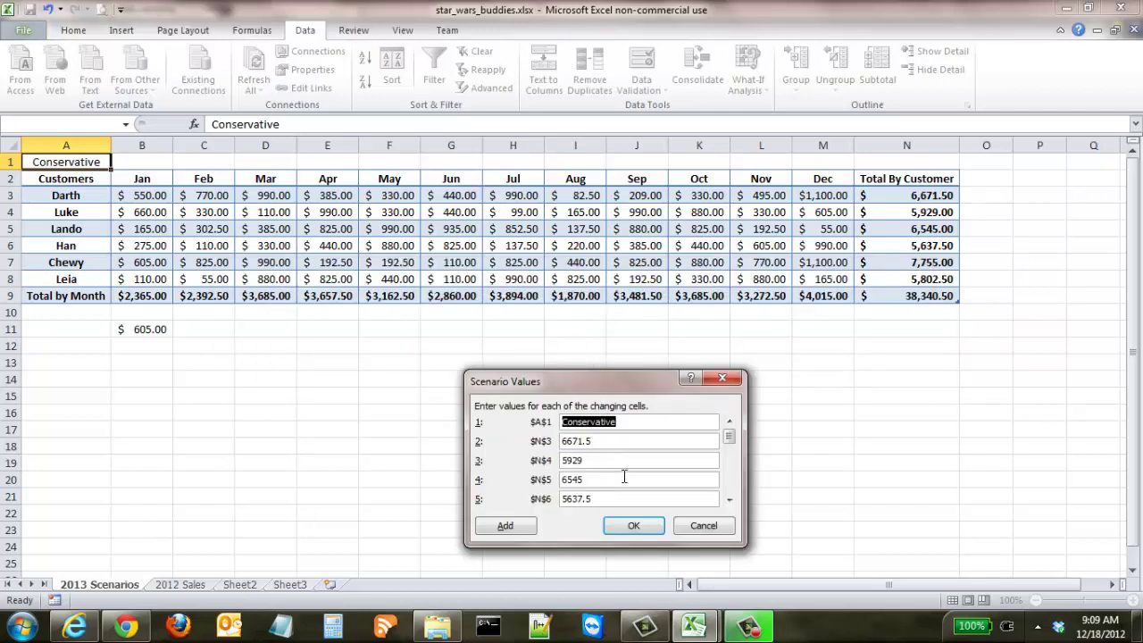
# Review the Conservative scenario's values through M9, save the scenario with them and close the Scenario Manager.
pyautogui.moveTo(734, 437); pyautogui.dragTo(733, 503)
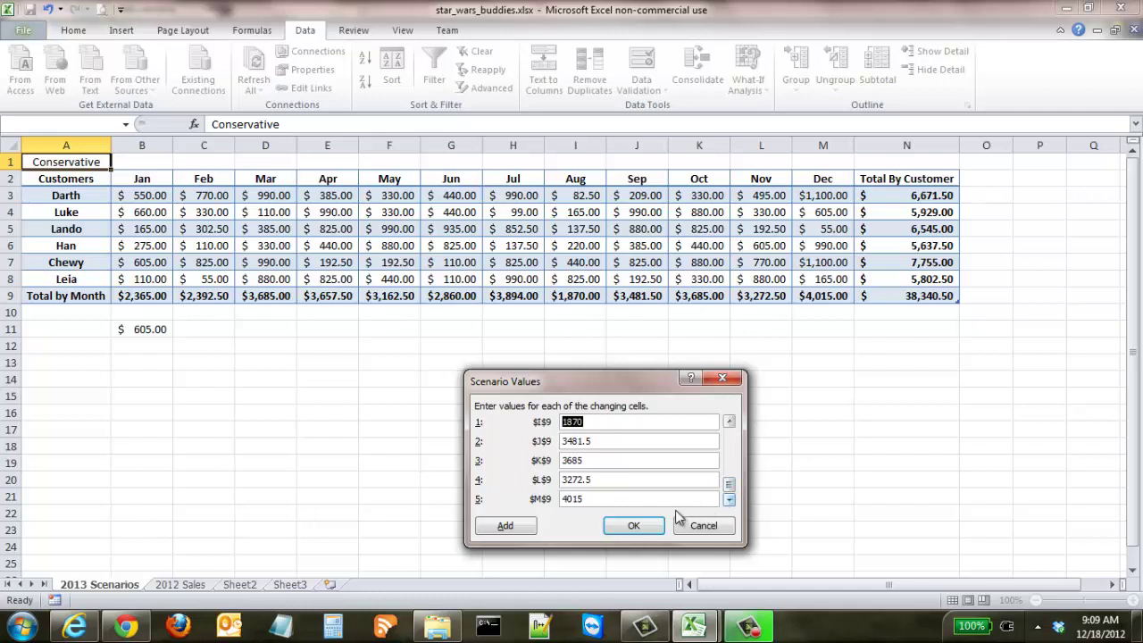
pyautogui.click(634, 526)
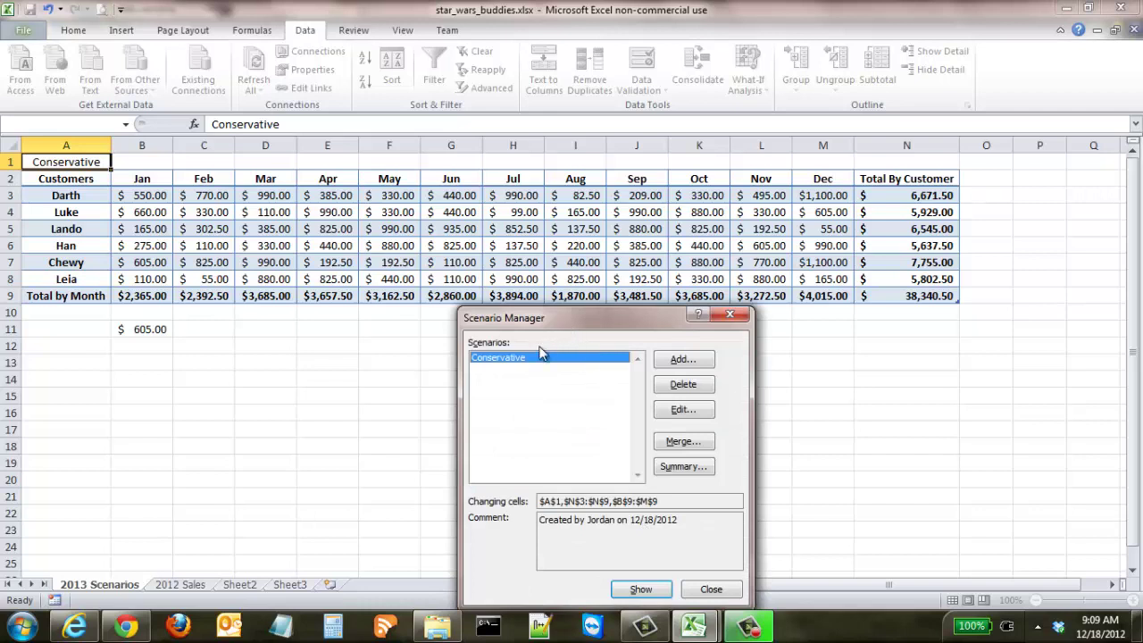
pyautogui.click(712, 589)
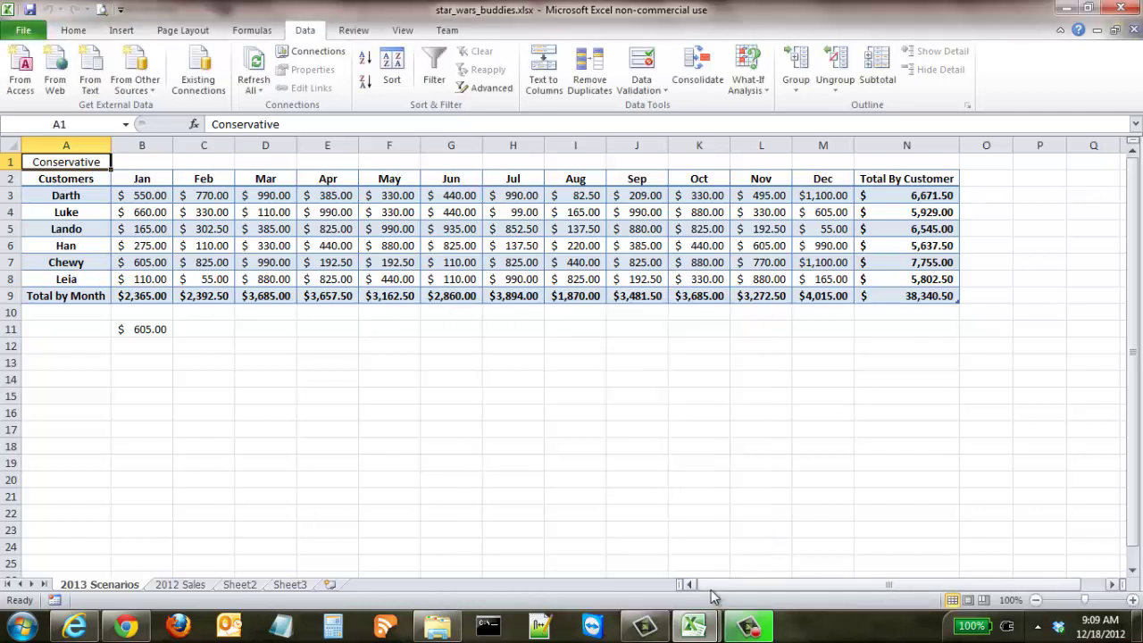
# Replace the label in A1 with Aggressive.
pyautogui.click(148, 277)
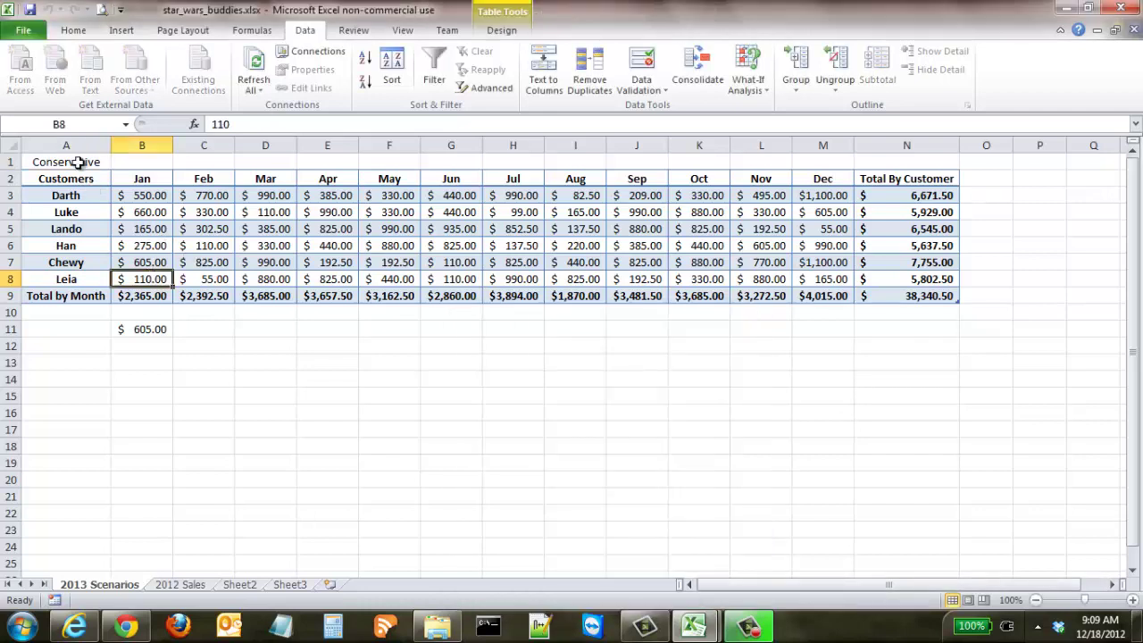
pyautogui.click(79, 161)
pyautogui.write('Aggress')
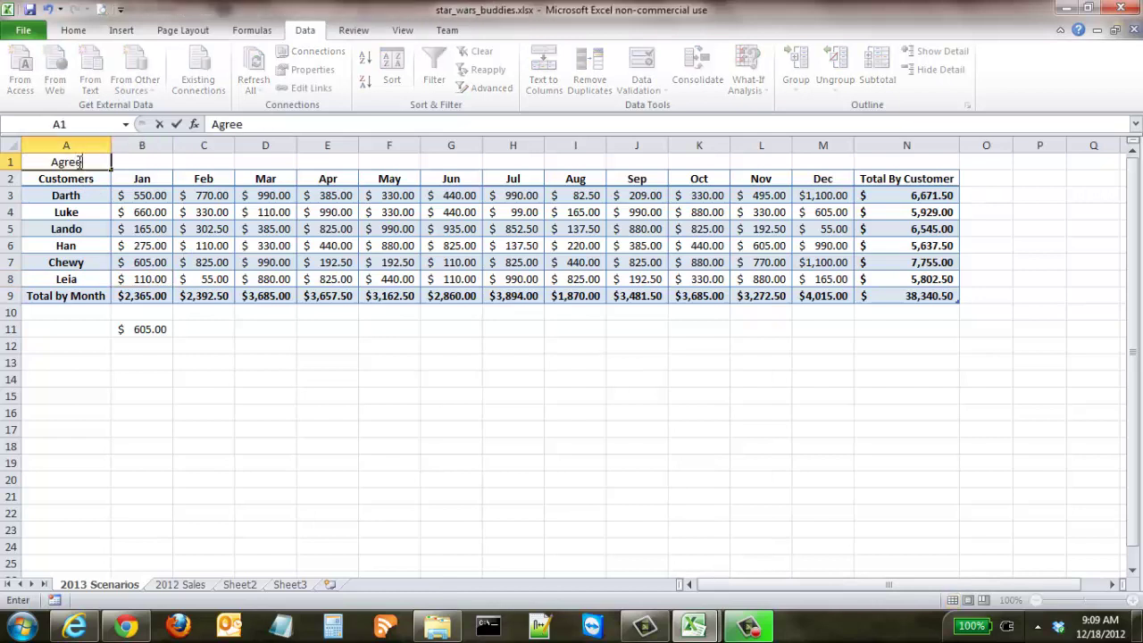
pyautogui.write('ive')
pyautogui.press('Return')
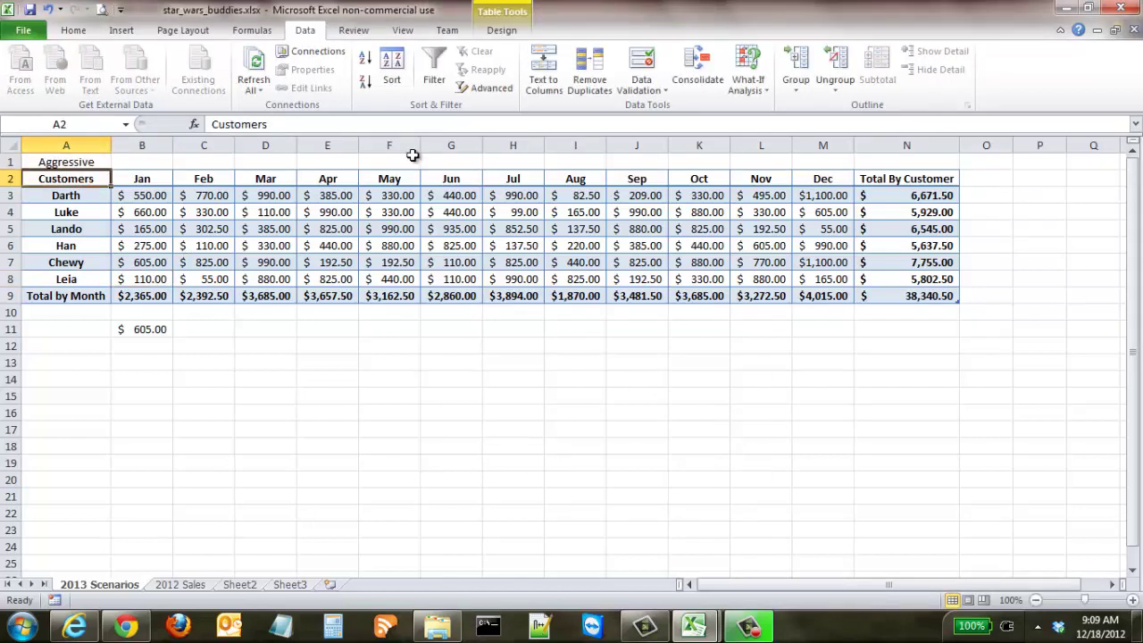
# Change the formula in B11 to =B3*0.25+B3 for a 25% increase.
pyautogui.click(153, 328)
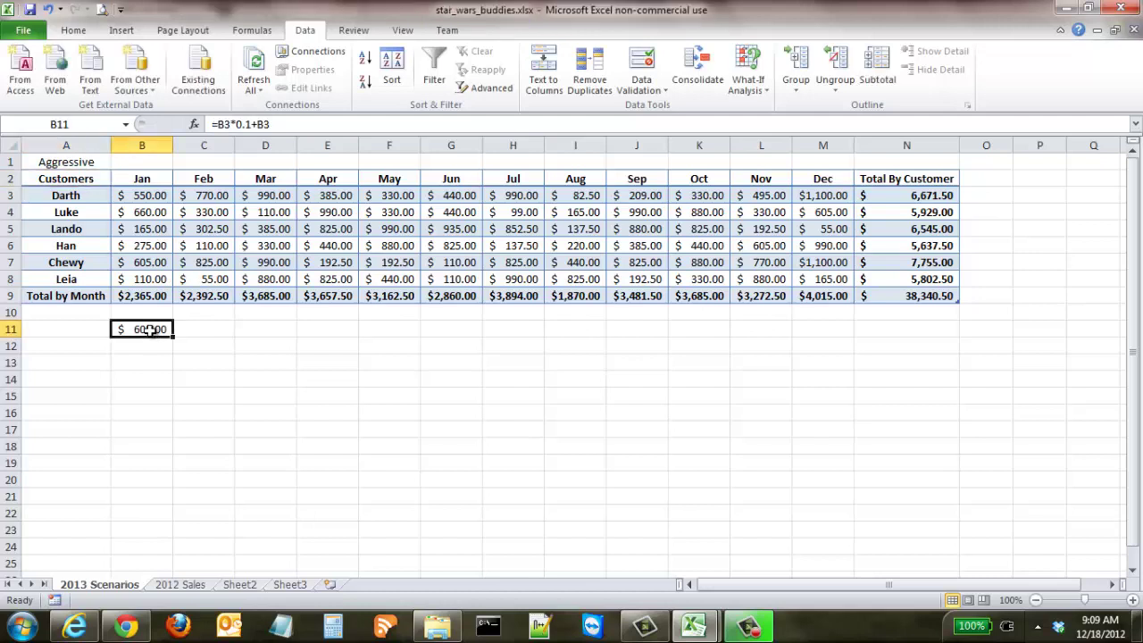
pyautogui.click(250, 124)
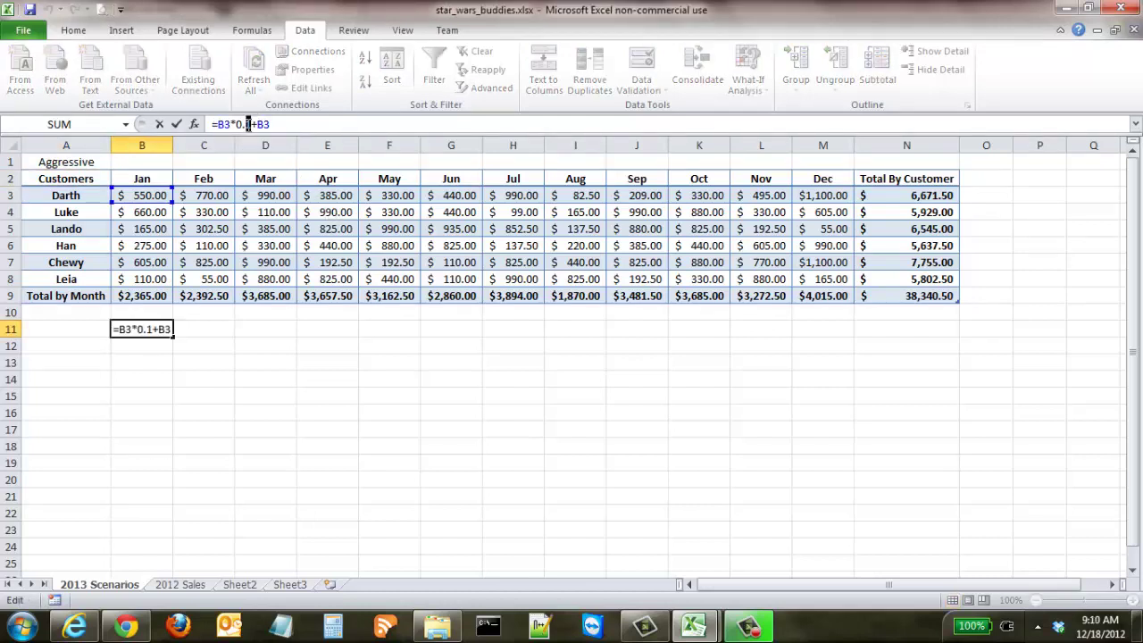
pyautogui.write('25')
pyautogui.press('Return')
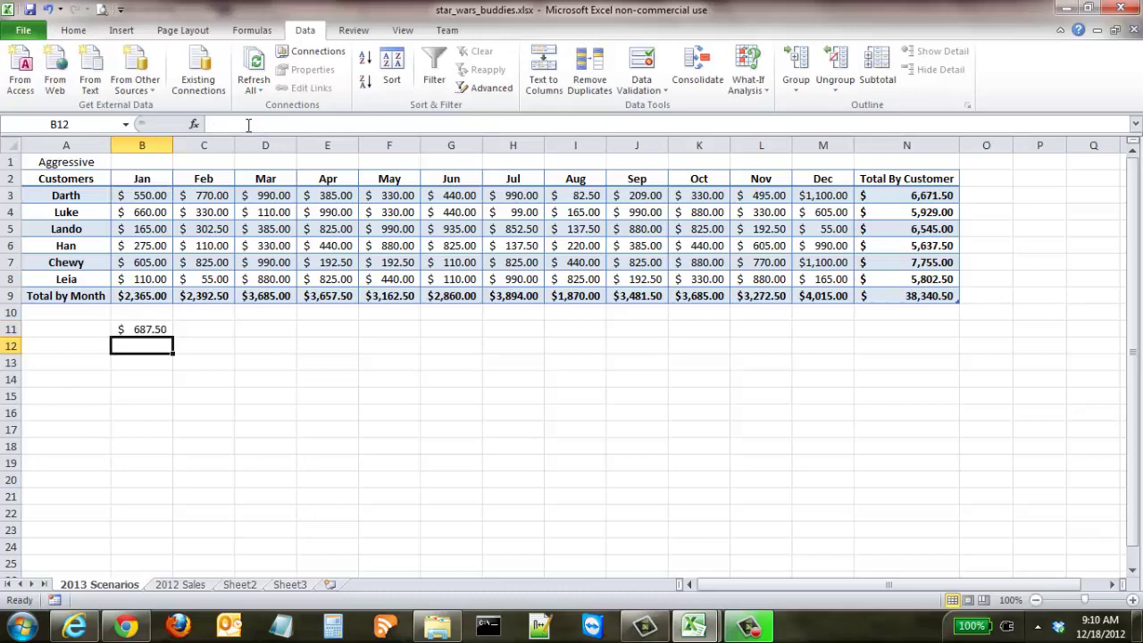
# Copy the original customer figures in B2:M7 of the 2012 Sales sheet and paste them over B3:M8 in 2013 Scenarios.
pyautogui.click(179, 585)
pyautogui.hotkey('ctrl', 'c')
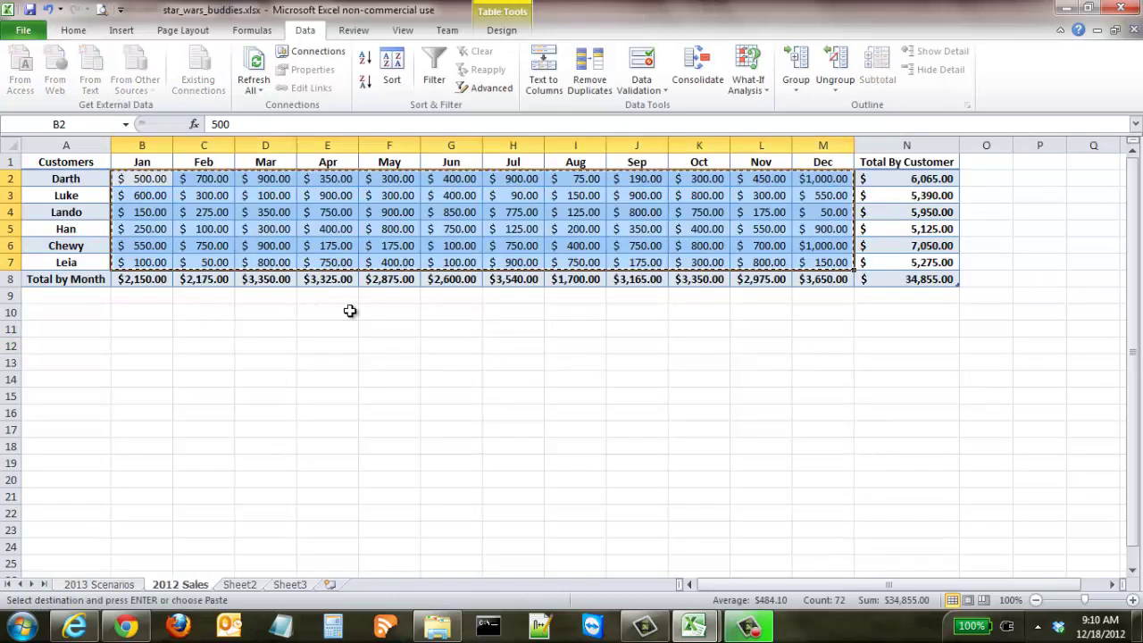
pyautogui.click(108, 586)
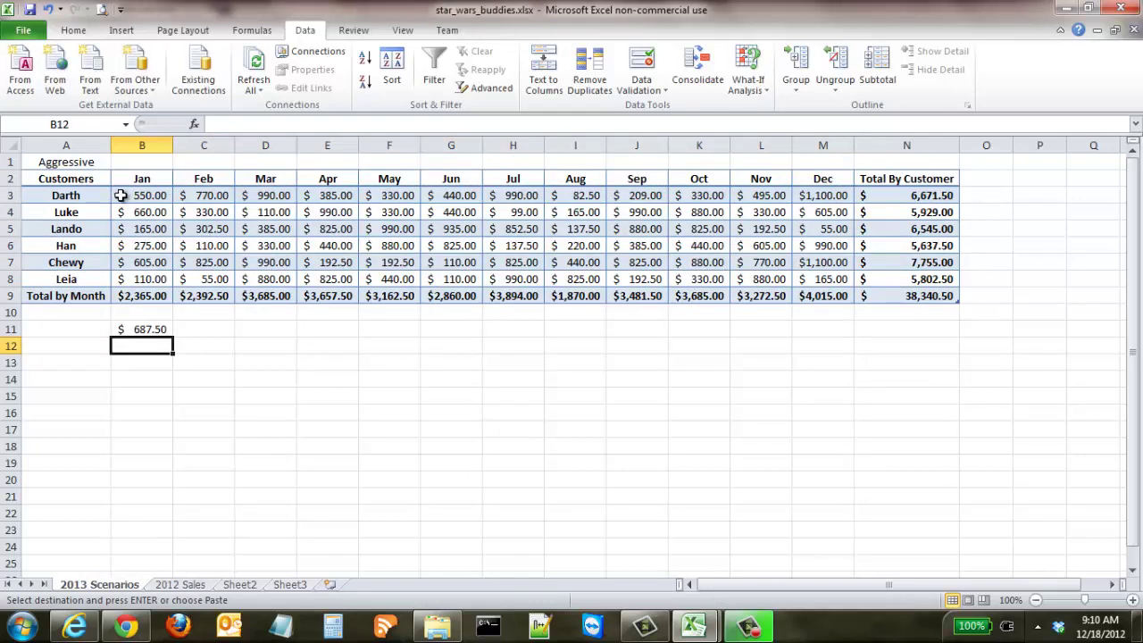
pyautogui.moveTo(120, 196); pyautogui.dragTo(679, 242)
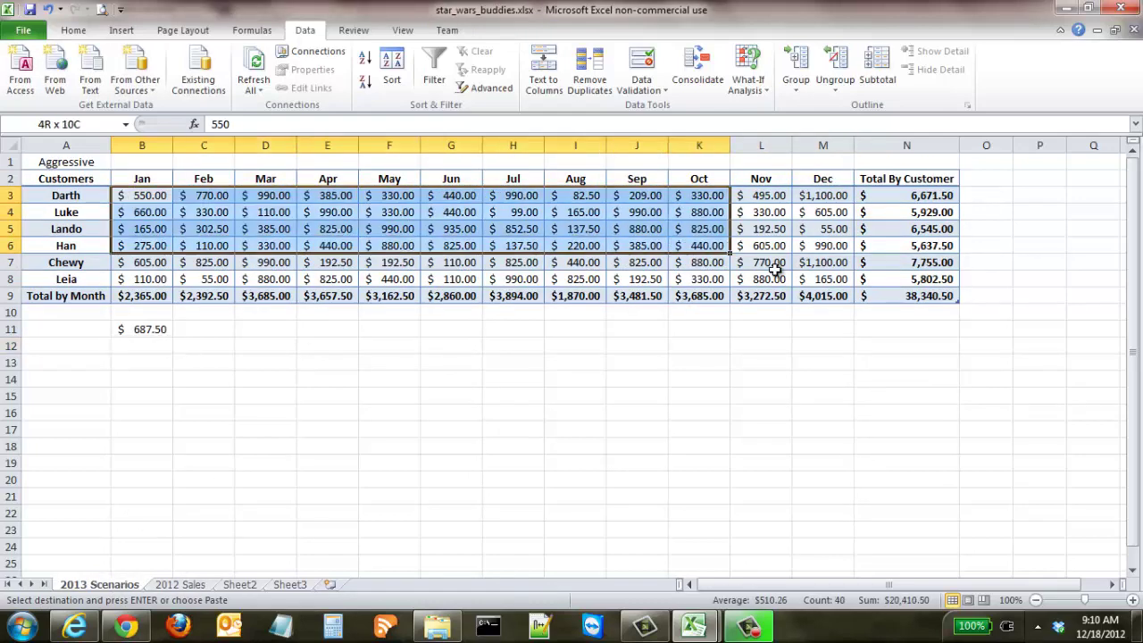
pyautogui.moveTo(774, 270); pyautogui.dragTo(806, 278)
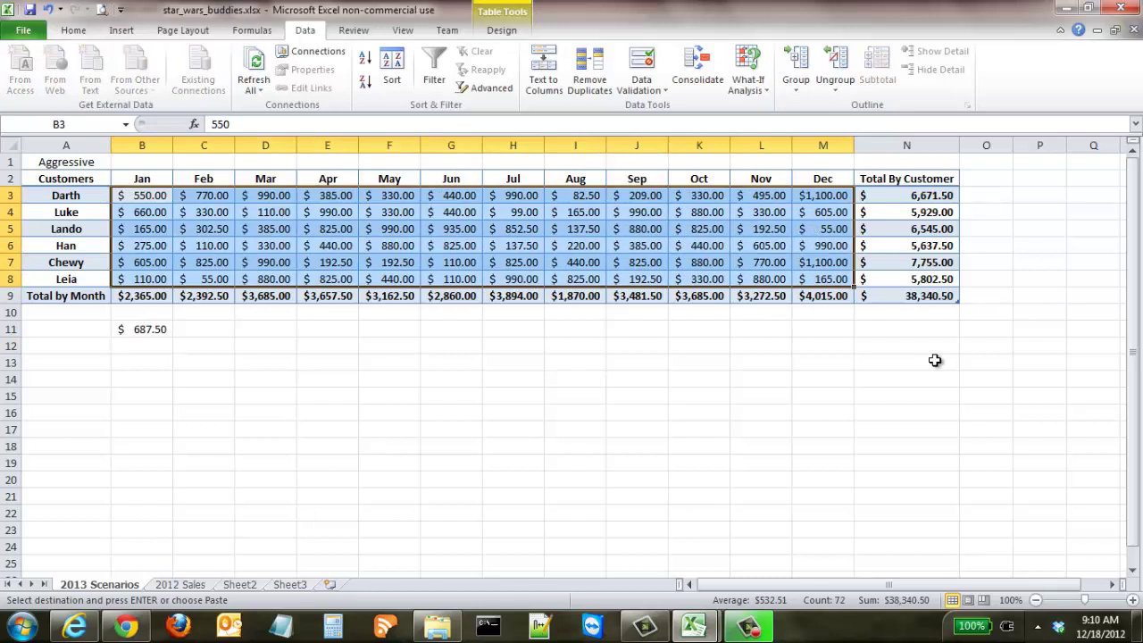
pyautogui.hotkey('ctrl', 'v')
pyautogui.click(741, 361)
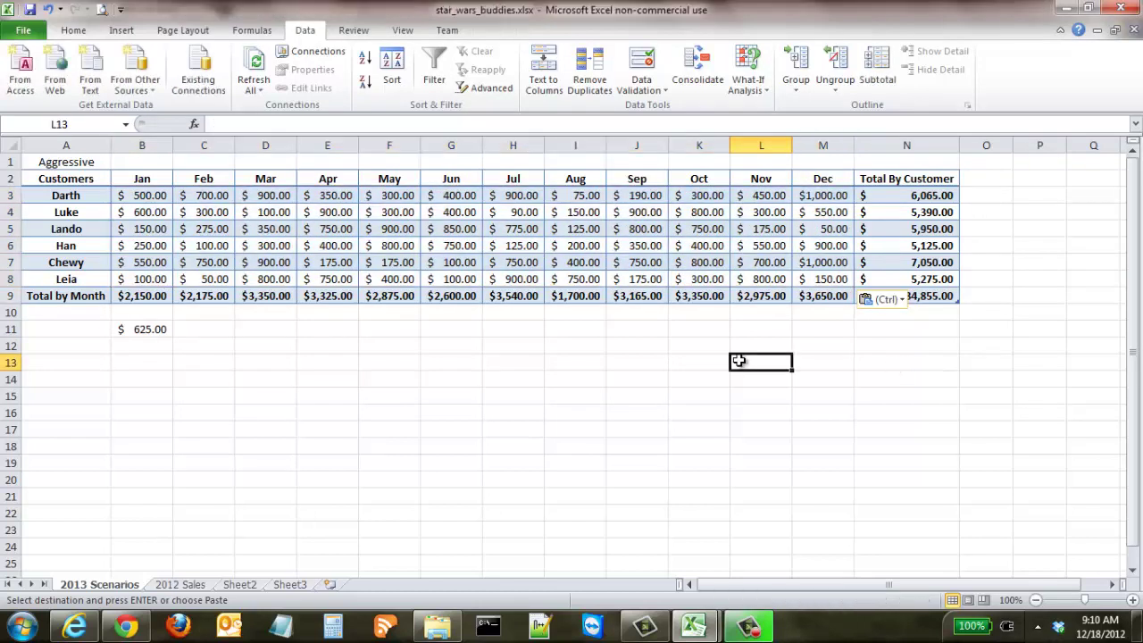
# Fill the B11 formula across to column M and down to row 16.
pyautogui.click(160, 331)
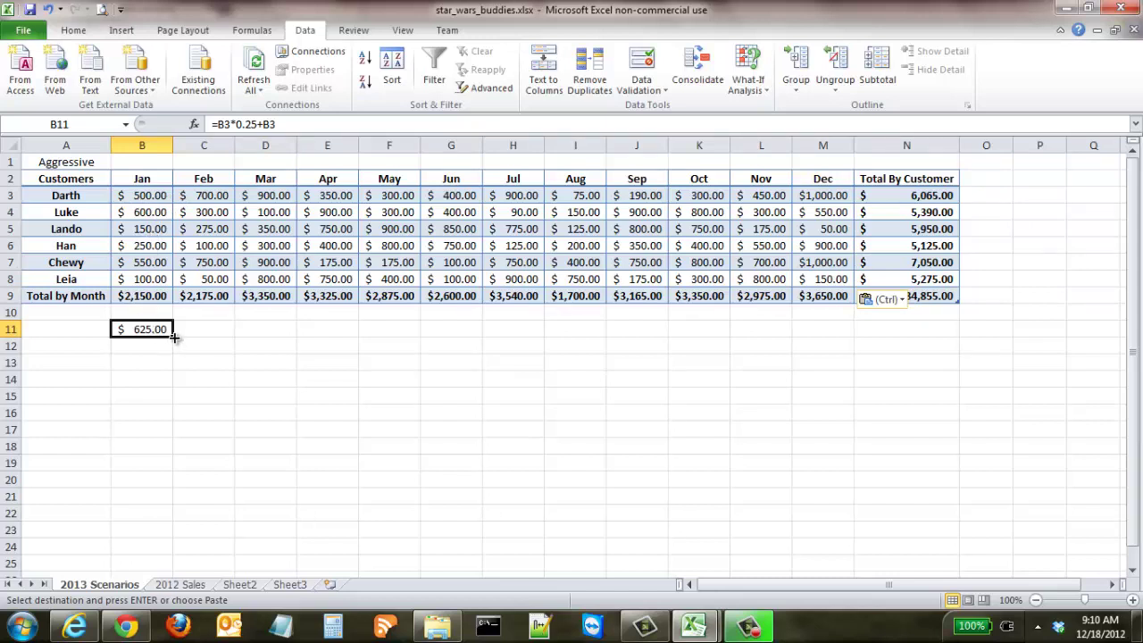
pyautogui.moveTo(175, 337); pyautogui.dragTo(850, 416)
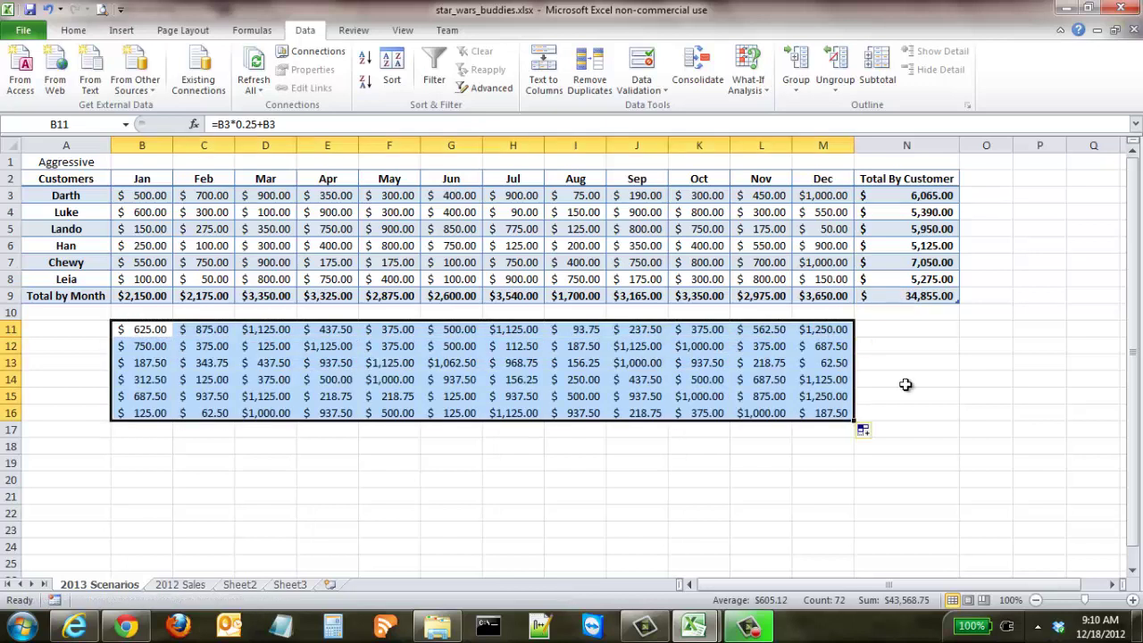
pyautogui.click(947, 363)
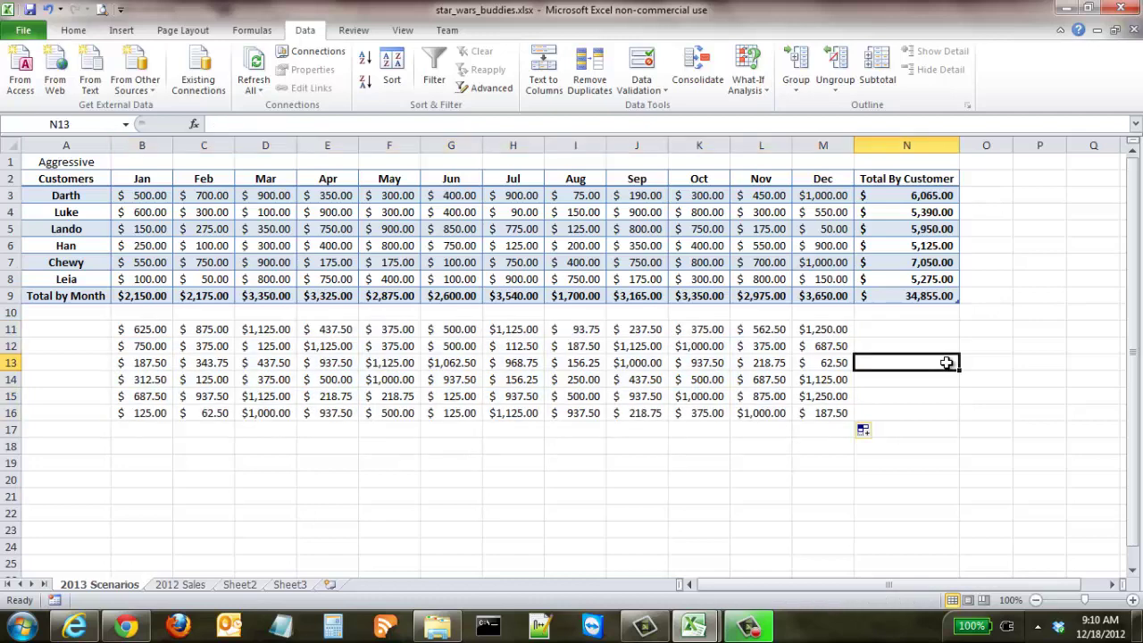
# Copy the increased figures in B11:M16 and paste them over B3:M8 as values and number formatting.
pyautogui.moveTo(140, 329); pyautogui.dragTo(823, 411)
pyautogui.hotkey('ctrl', 'c')
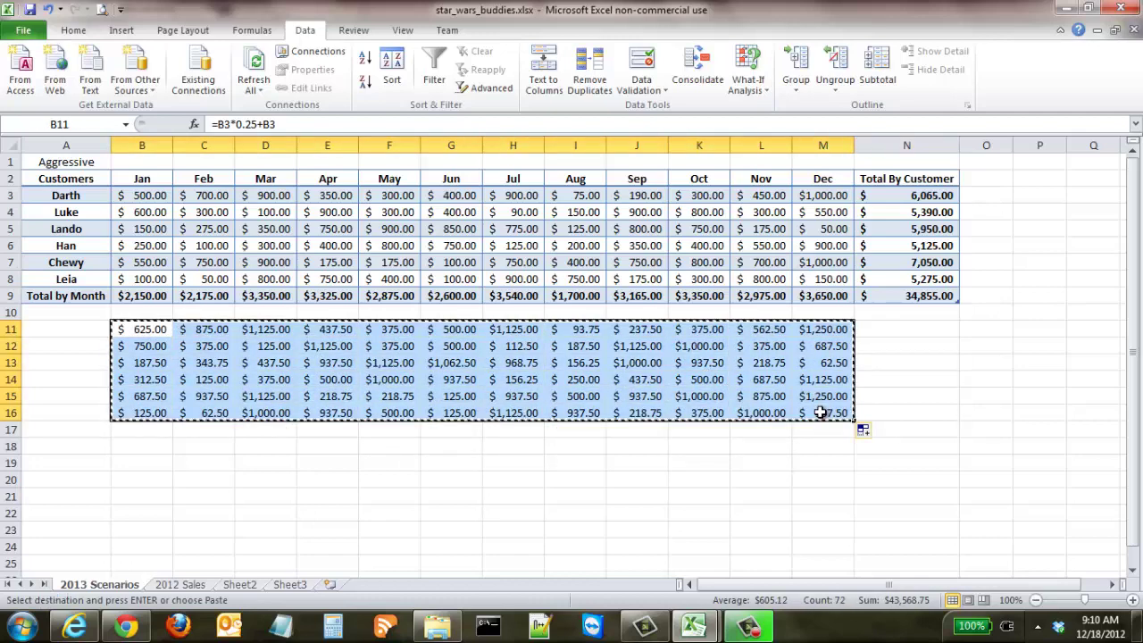
pyautogui.moveTo(156, 196); pyautogui.dragTo(820, 277)
pyautogui.rightClick(822, 273)
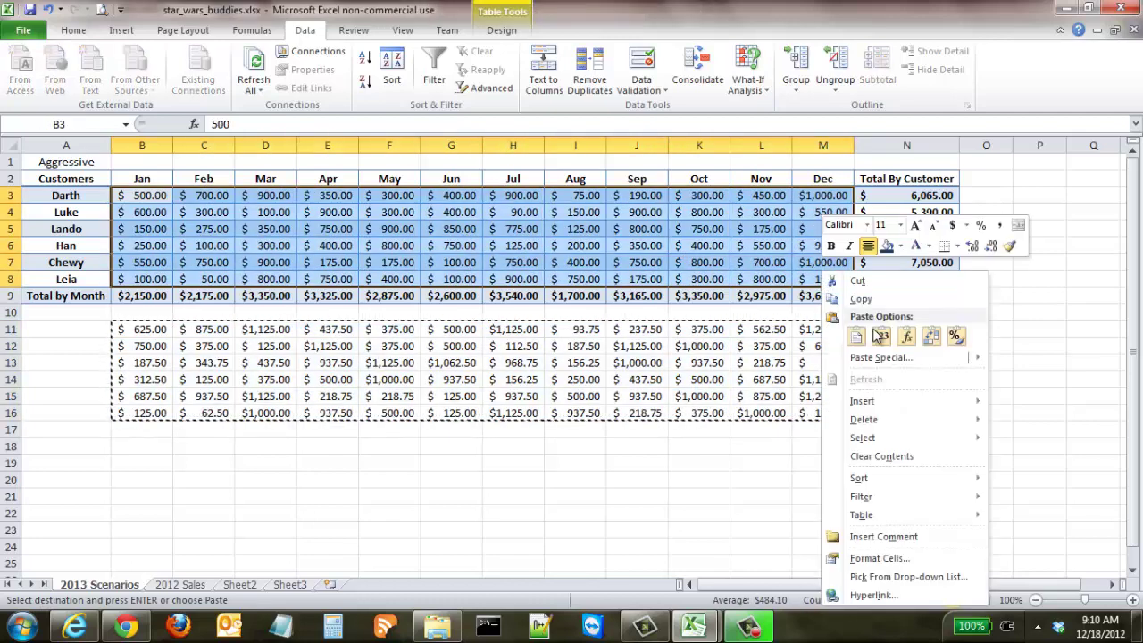
pyautogui.moveTo(949, 366)
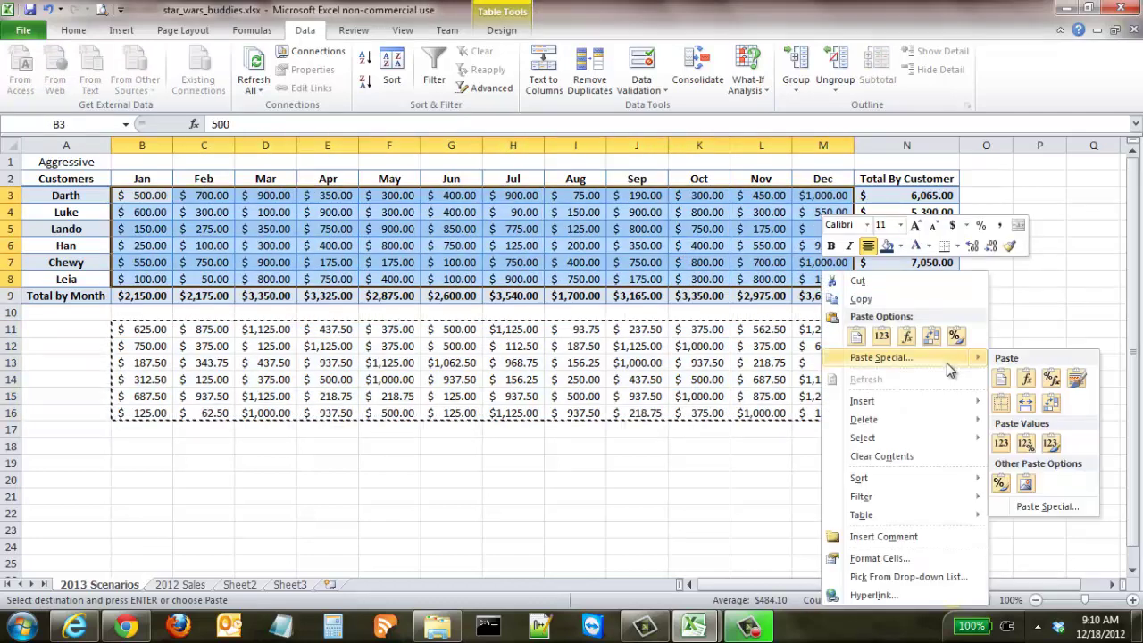
pyautogui.click(1026, 443)
pyautogui.click(1026, 443)
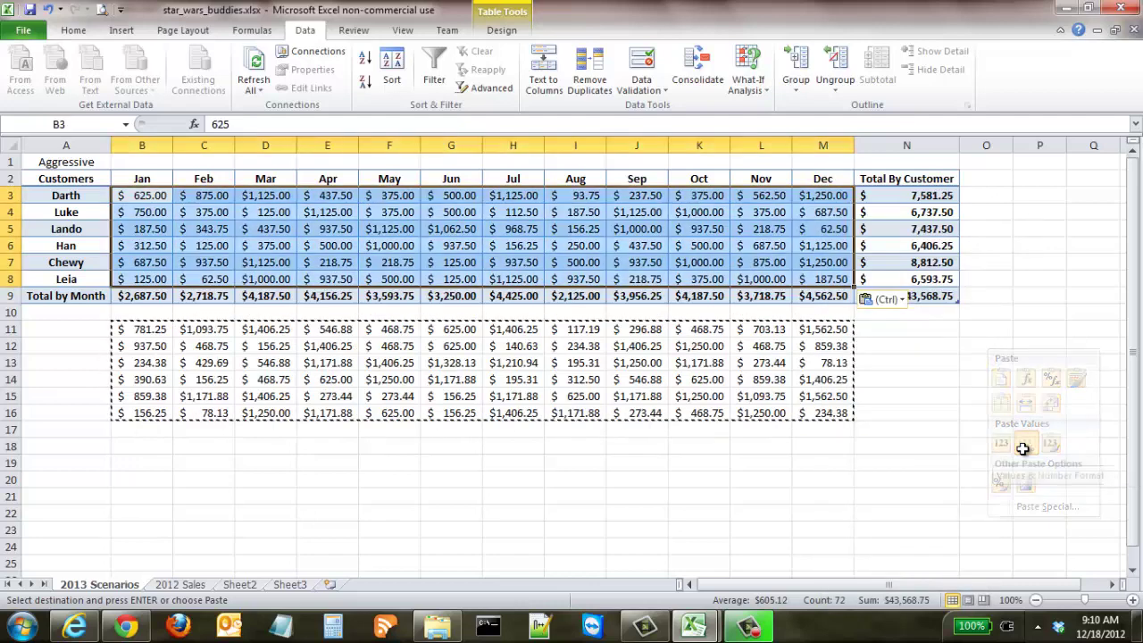
# Clear the contents of the helper range B11:M16 on the 2013 Scenarios sheet.
pyautogui.click(899, 361)
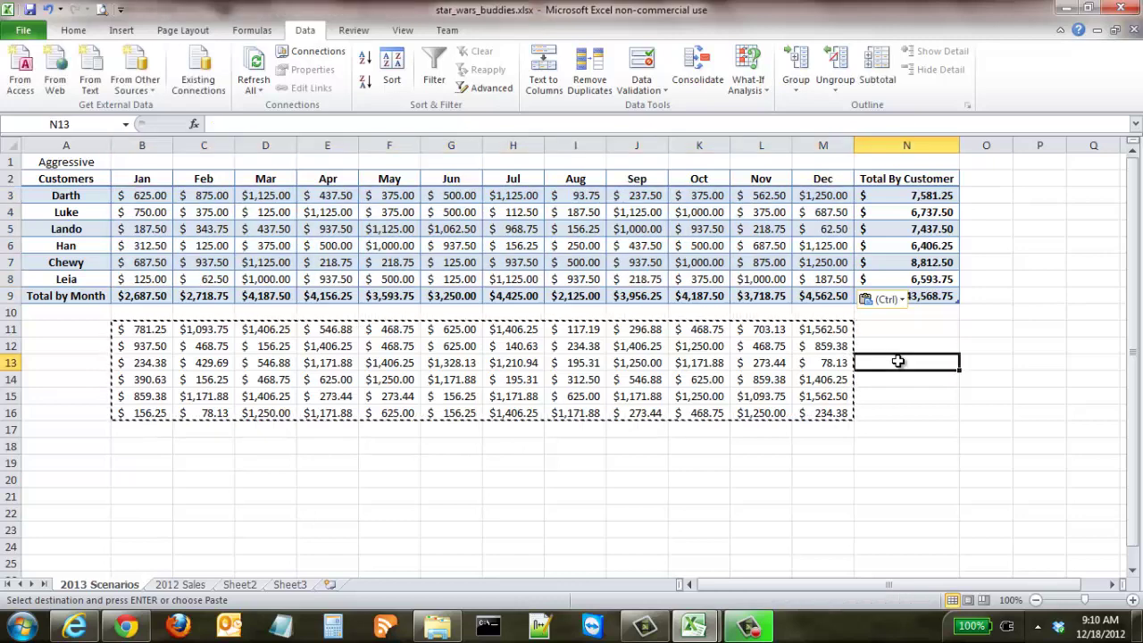
pyautogui.moveTo(148, 330); pyautogui.dragTo(831, 414)
pyautogui.rightClick(720, 376)
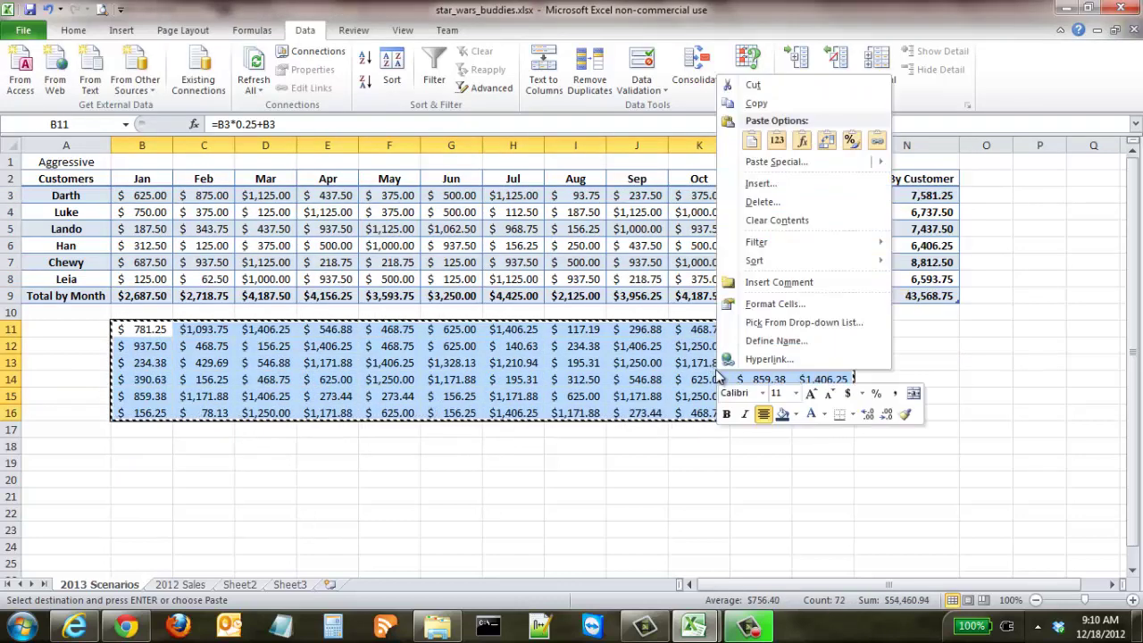
pyautogui.click(778, 220)
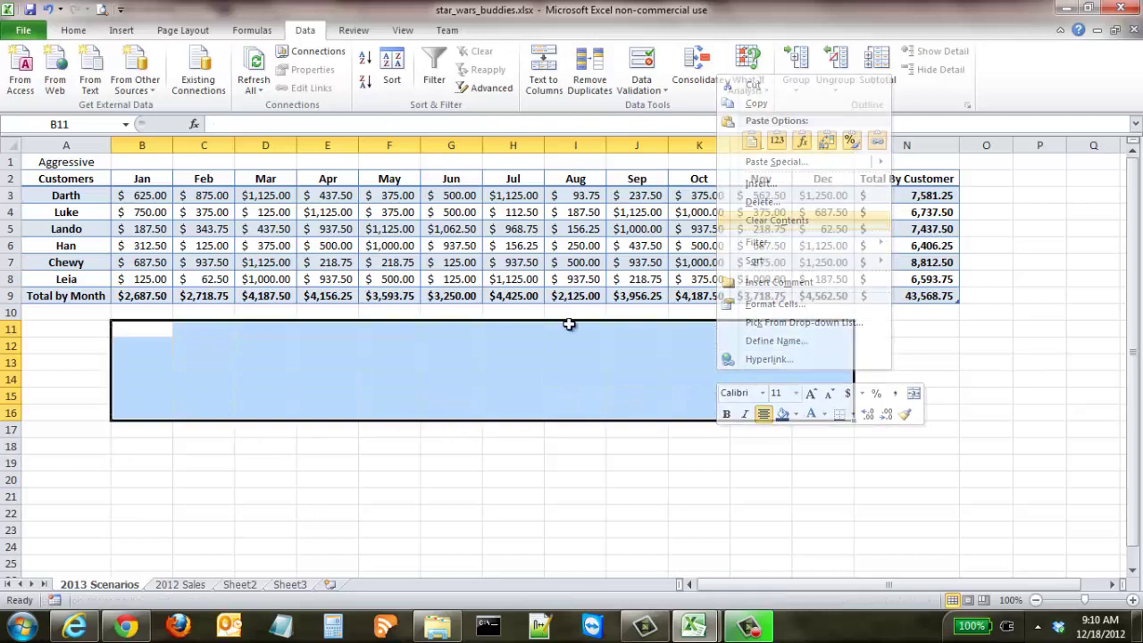
pyautogui.click(328, 481)
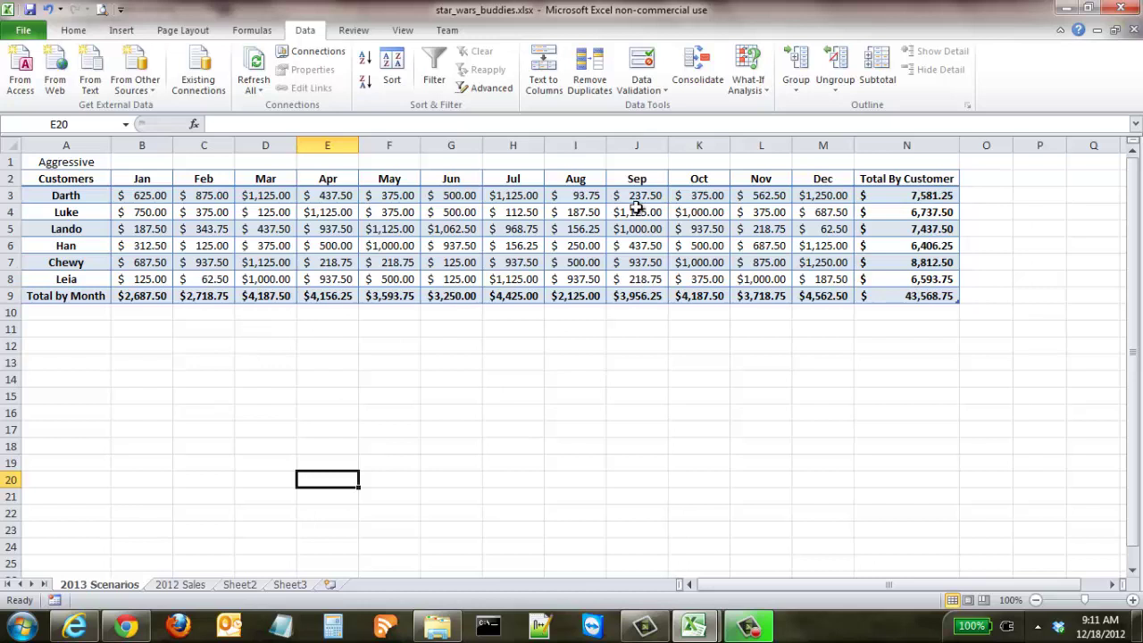
# Add a scenario named Agressive in the Scenario Manager with changing cells A1,N3:N9,B9:M9, keeping the current values.
pyautogui.click(764, 85)
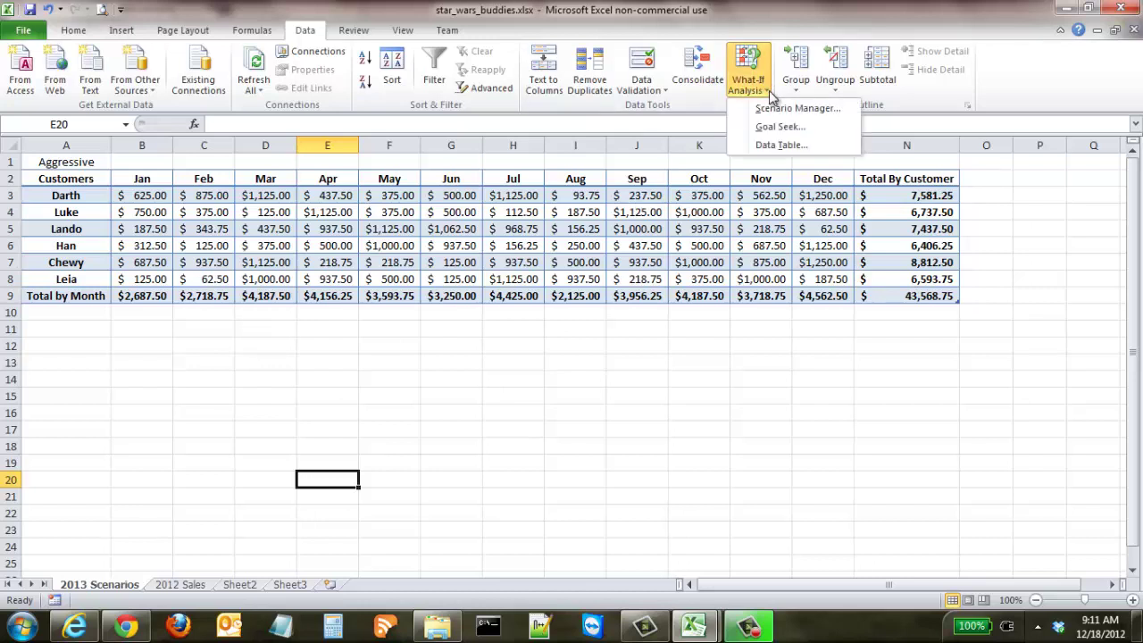
pyautogui.click(777, 109)
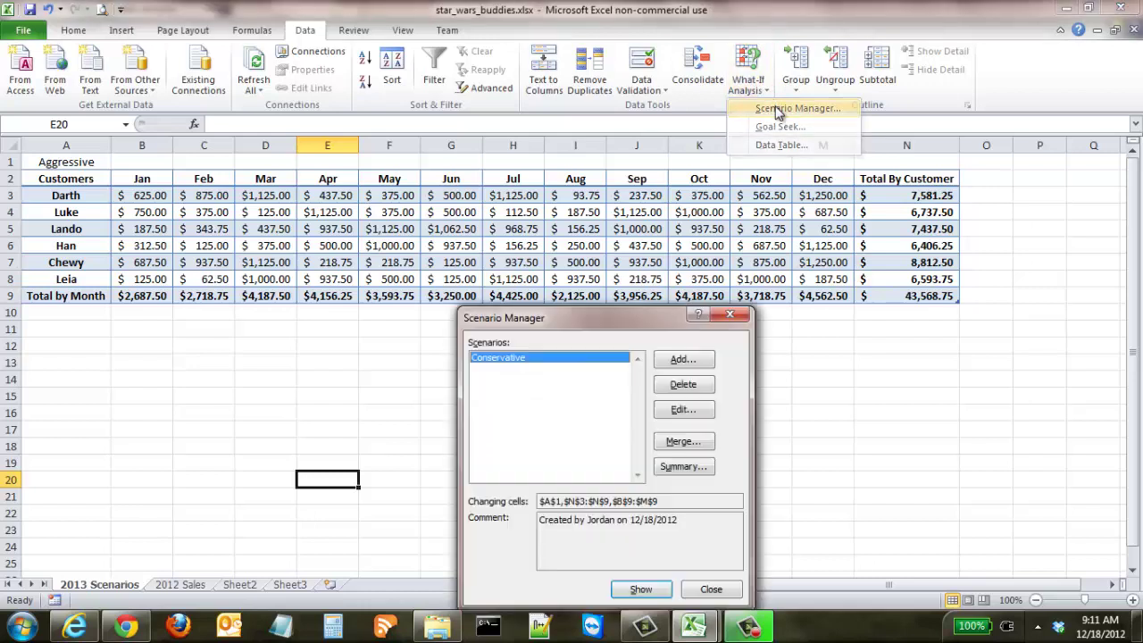
pyautogui.click(684, 362)
pyautogui.write('Agressive')
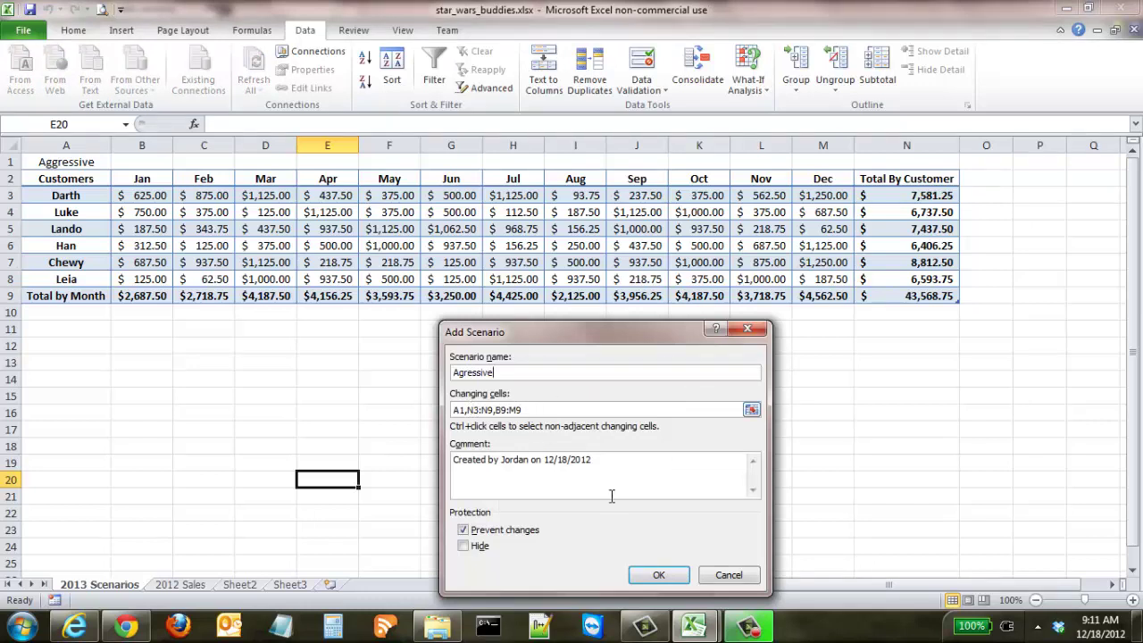
pyautogui.click(669, 574)
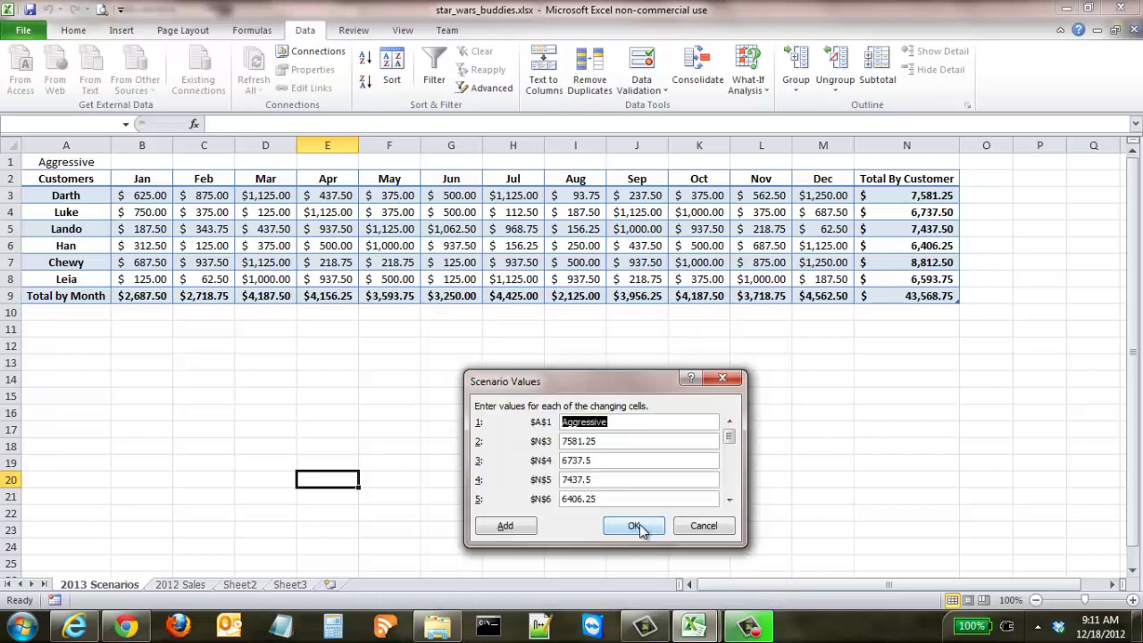
pyautogui.click(636, 527)
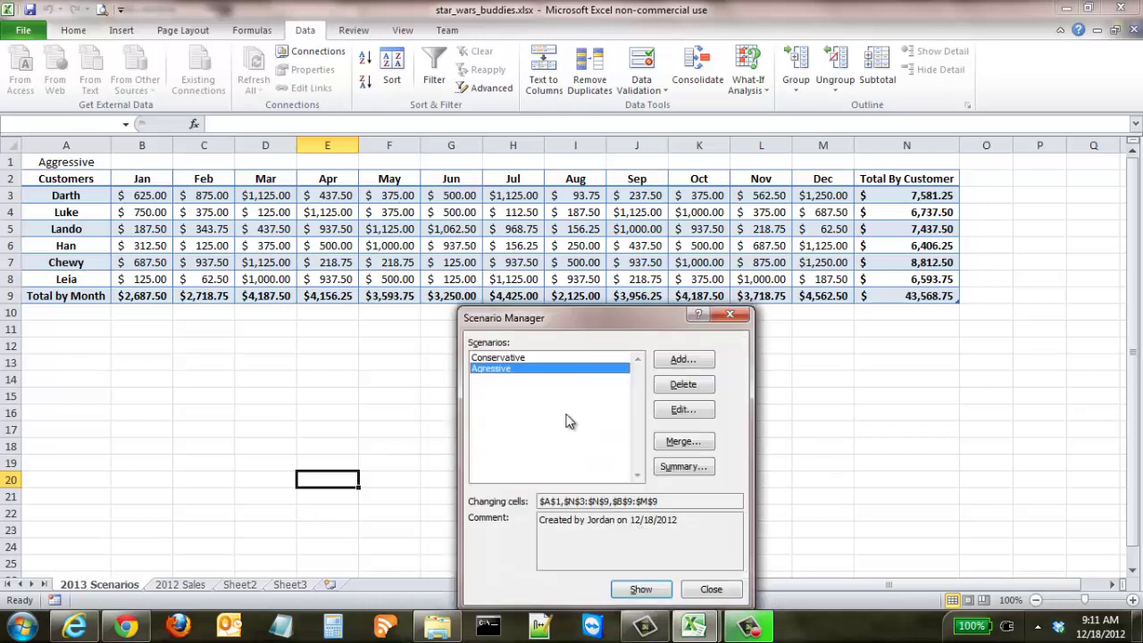
# Show the Conservative scenario on the sheet and switch back to the Agressive scenario to compare their totals.
pyautogui.moveTo(596, 322); pyautogui.dragTo(720, 317)
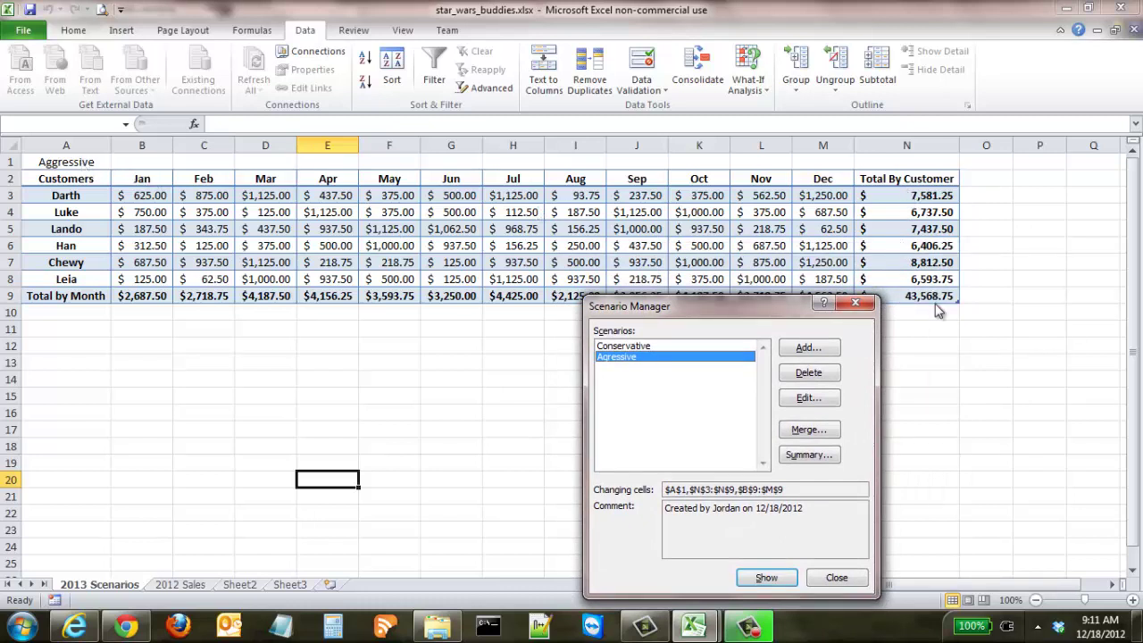
pyautogui.click(713, 346)
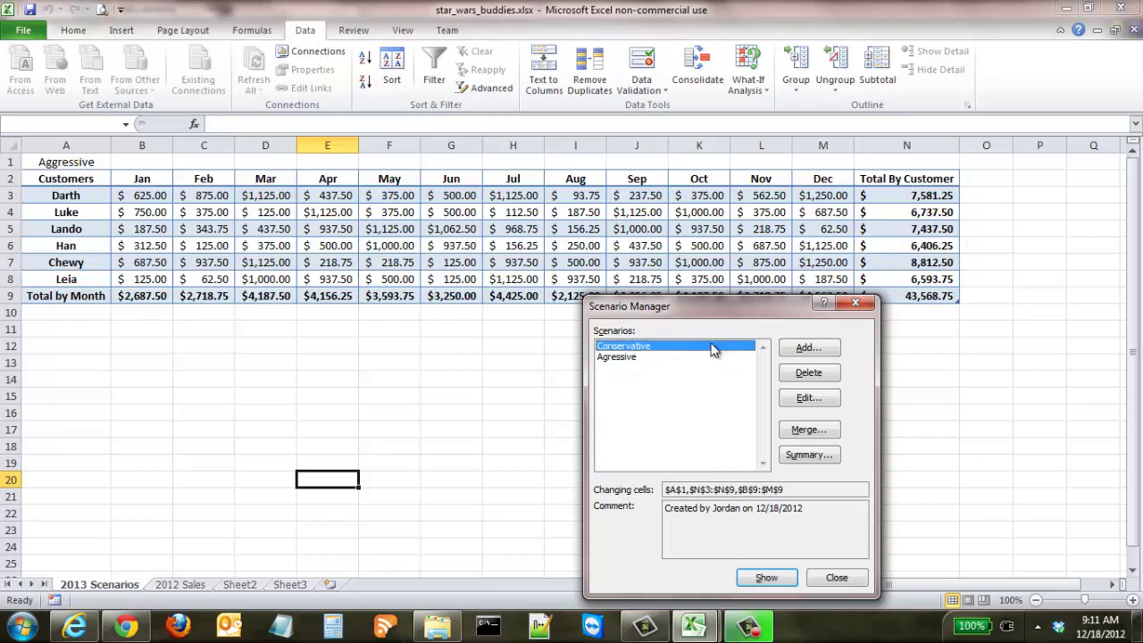
pyautogui.click(766, 578)
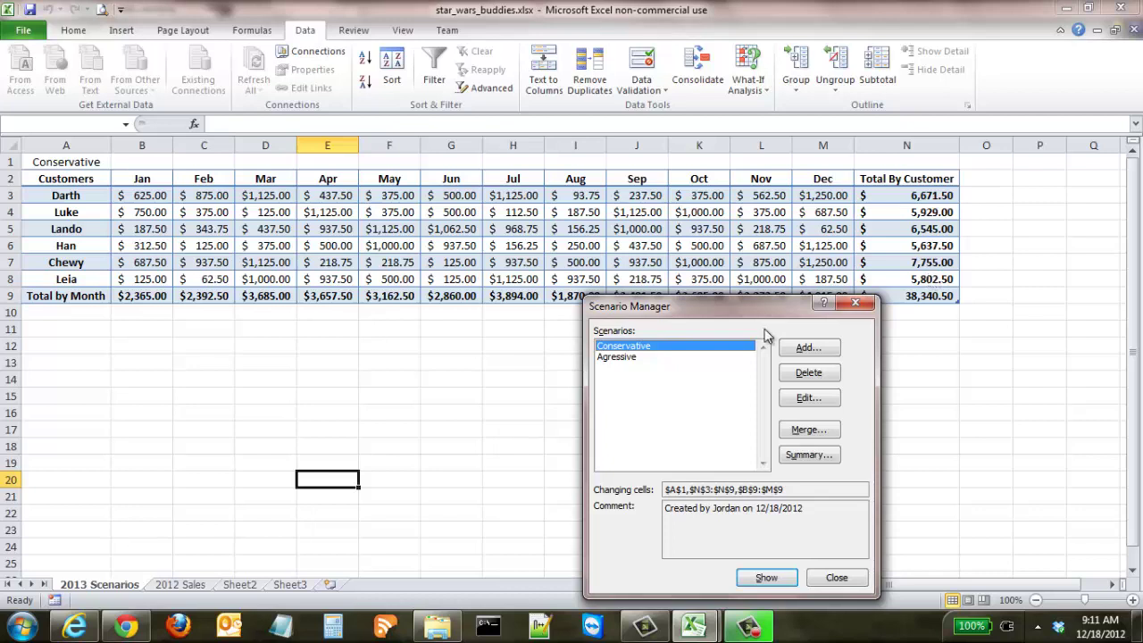
pyautogui.click(638, 359)
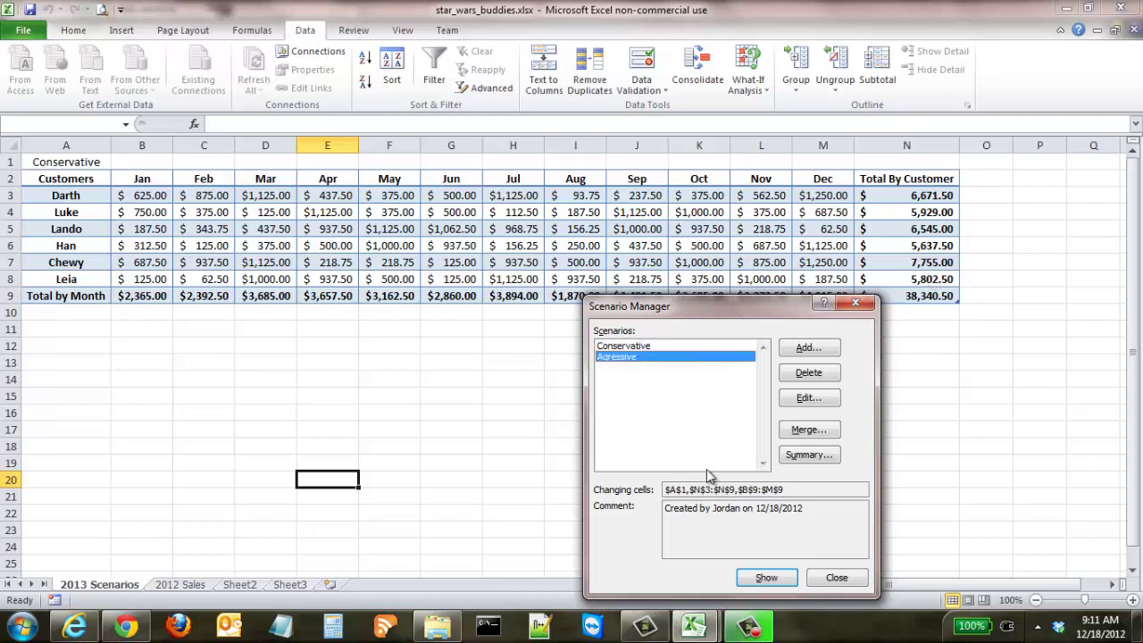
pyautogui.click(774, 578)
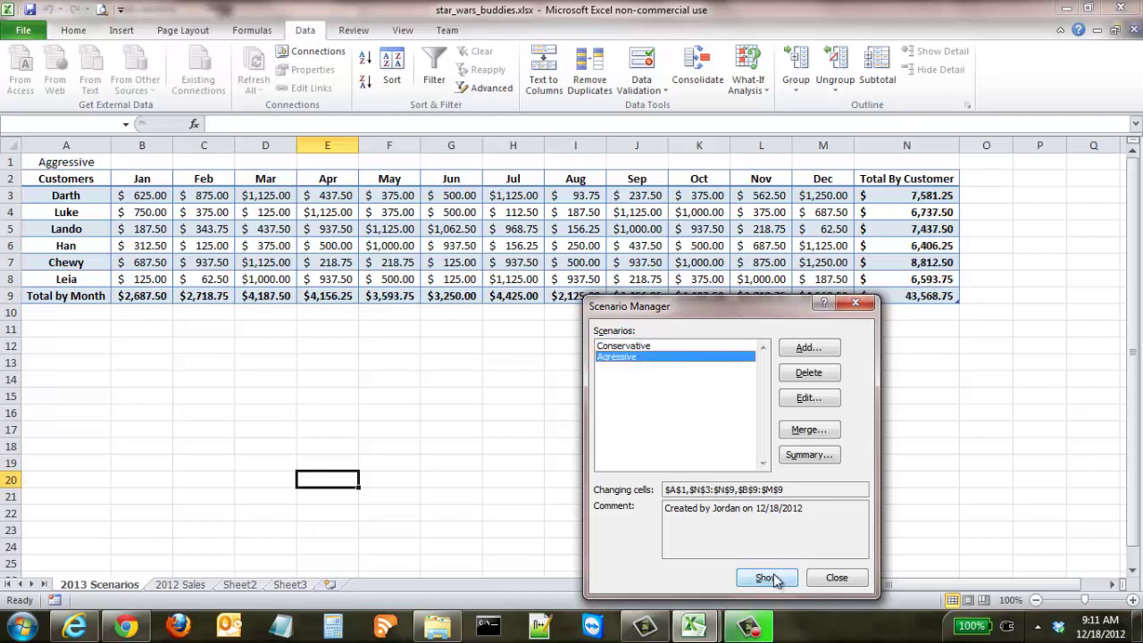
# Create a Scenario summary report from the Scenario Manager with N9 as the result cell.
pyautogui.click(684, 347)
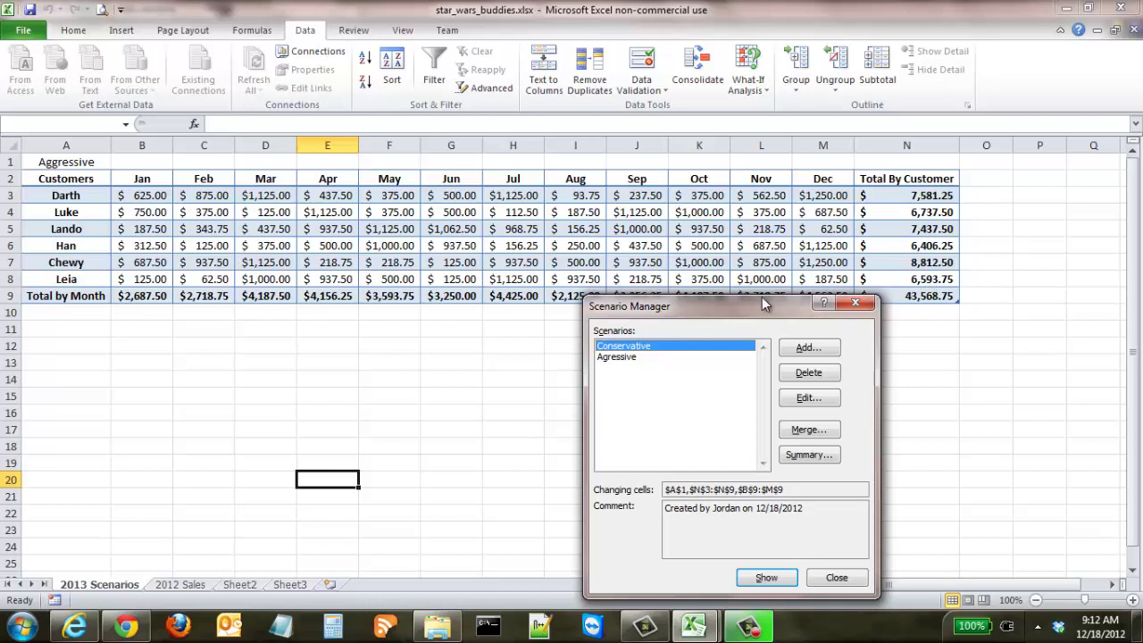
pyautogui.moveTo(764, 304); pyautogui.dragTo(631, 236)
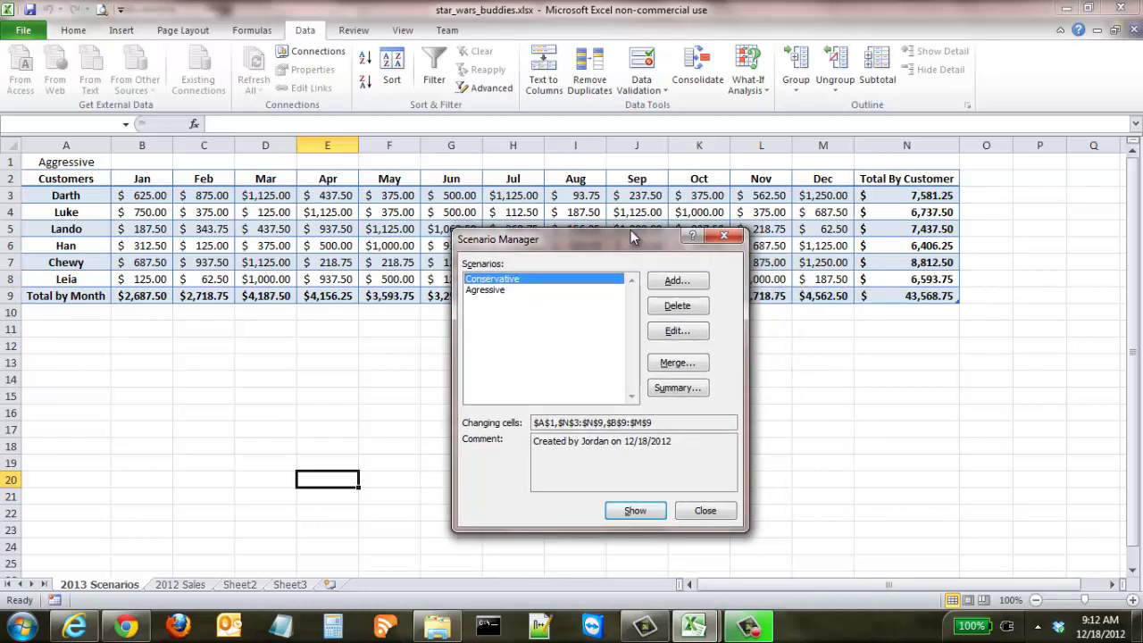
pyautogui.click(683, 390)
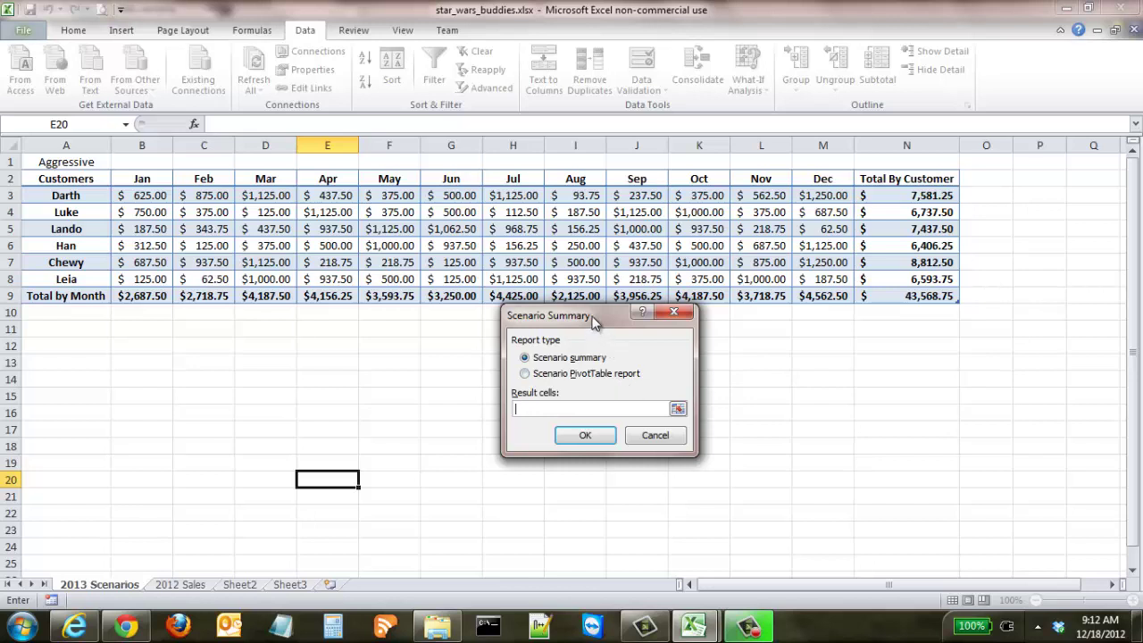
pyautogui.moveTo(592, 315); pyautogui.dragTo(543, 358)
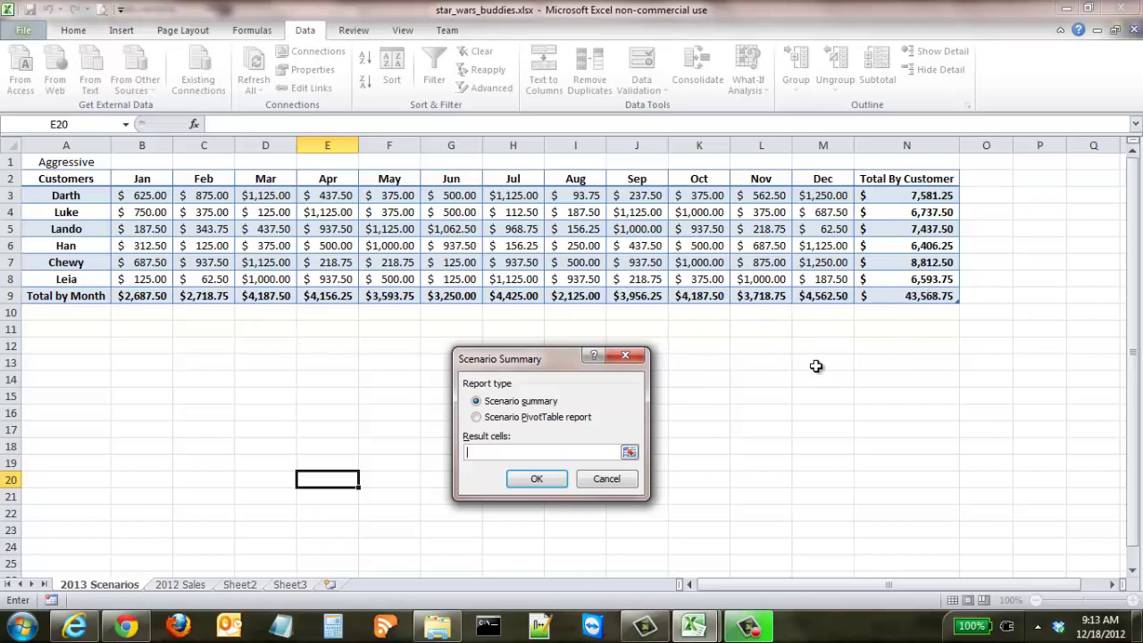
pyautogui.click(629, 454)
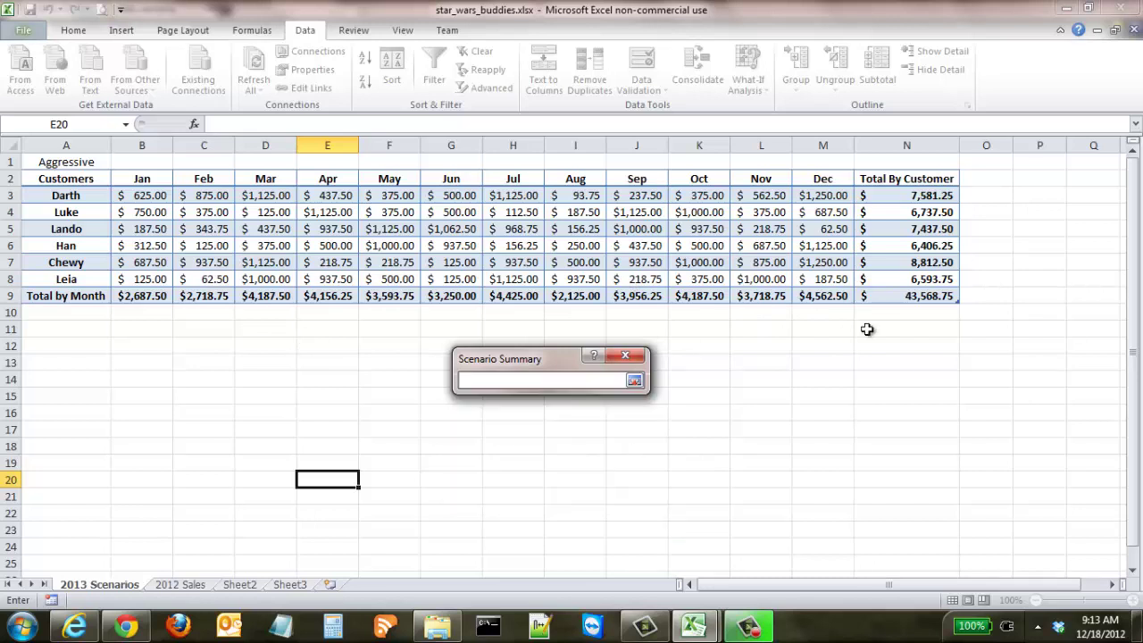
pyautogui.click(926, 296)
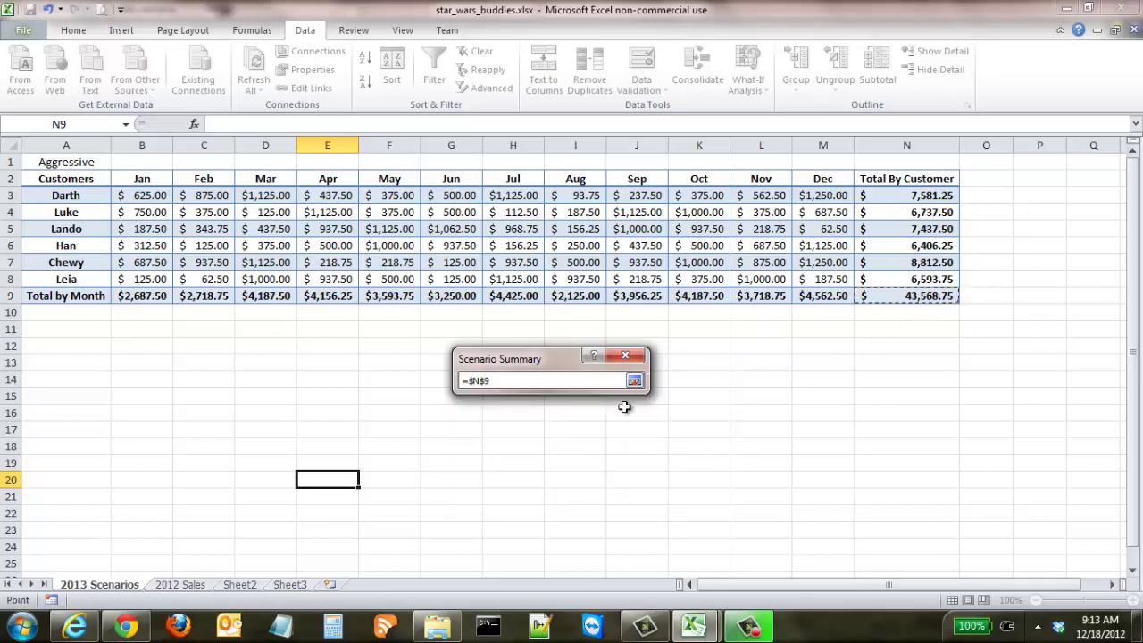
pyautogui.click(634, 381)
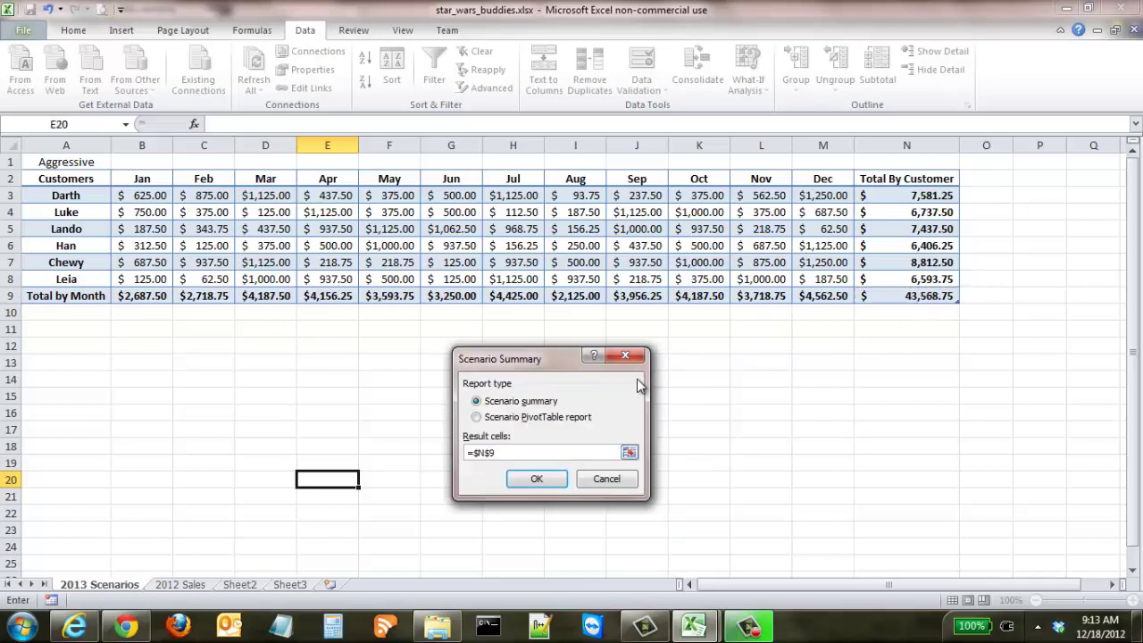
pyautogui.click(536, 480)
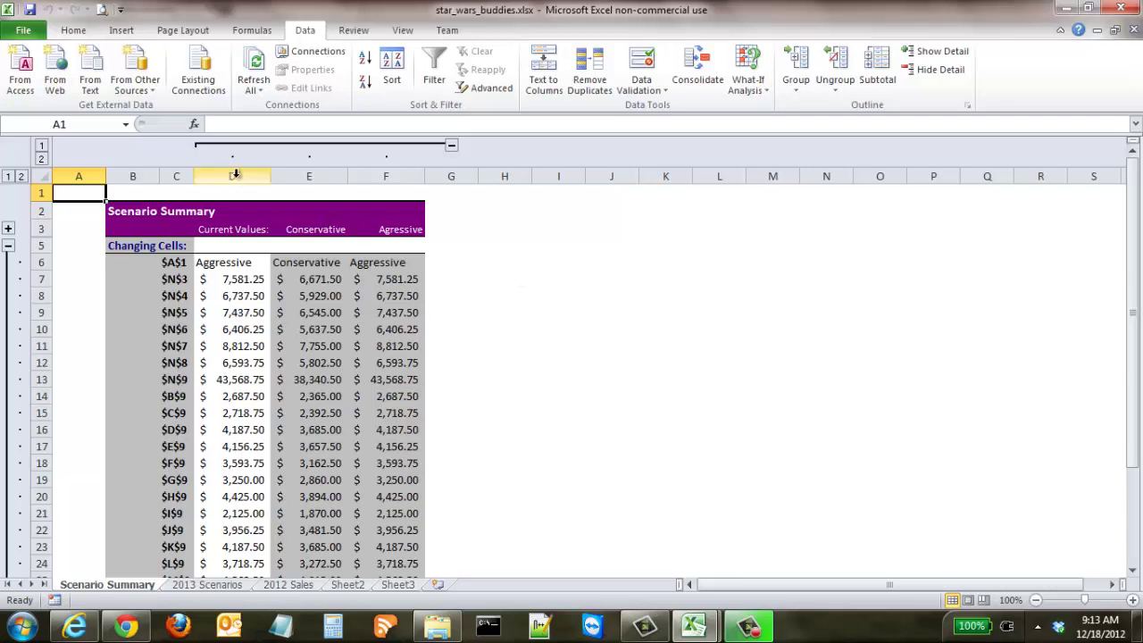
# Hide columns B to D on the Scenario Summary sheet and check both scenarios' totals in row 27.
pyautogui.moveTo(235, 174); pyautogui.dragTo(133, 174)
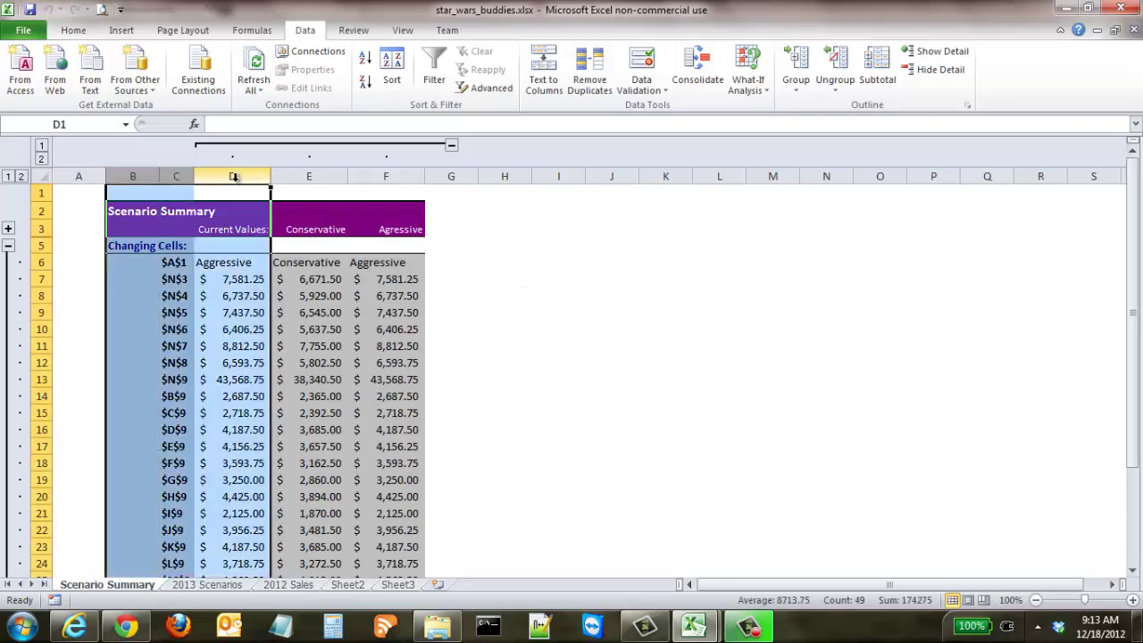
pyautogui.rightClick(234, 218)
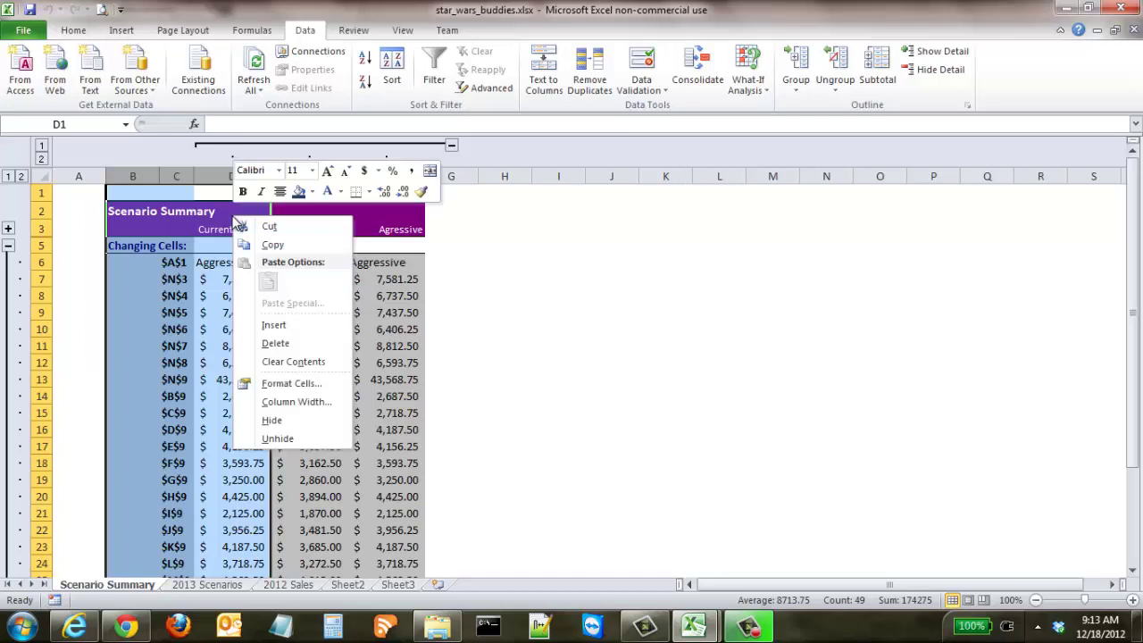
pyautogui.click(295, 420)
pyautogui.click(534, 314)
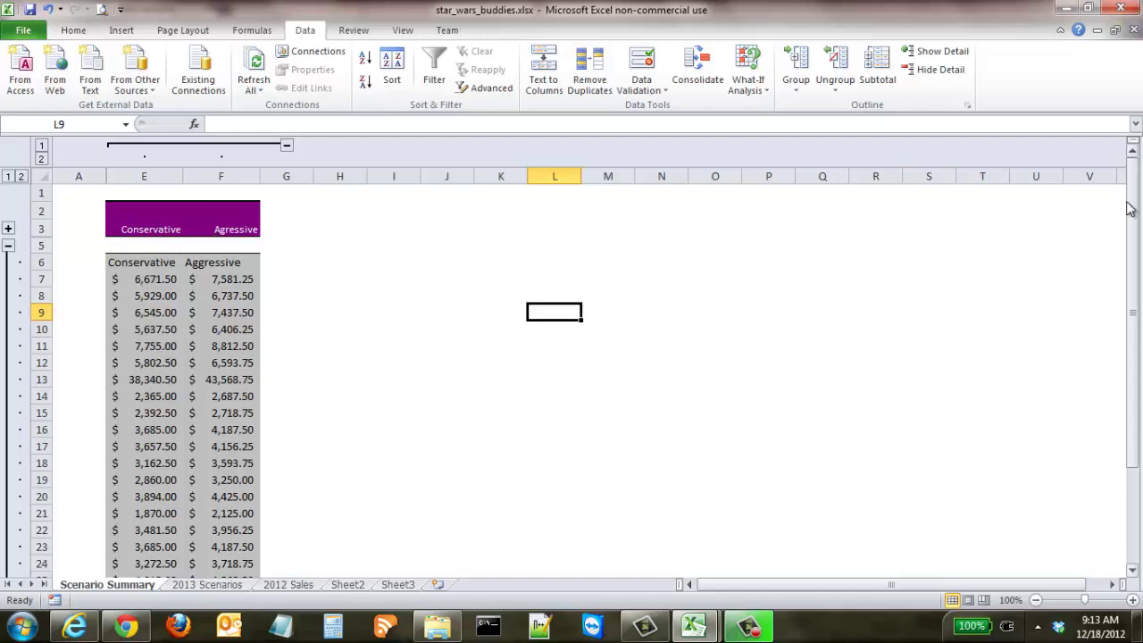
pyautogui.moveTo(1131, 208); pyautogui.dragTo(1132, 278)
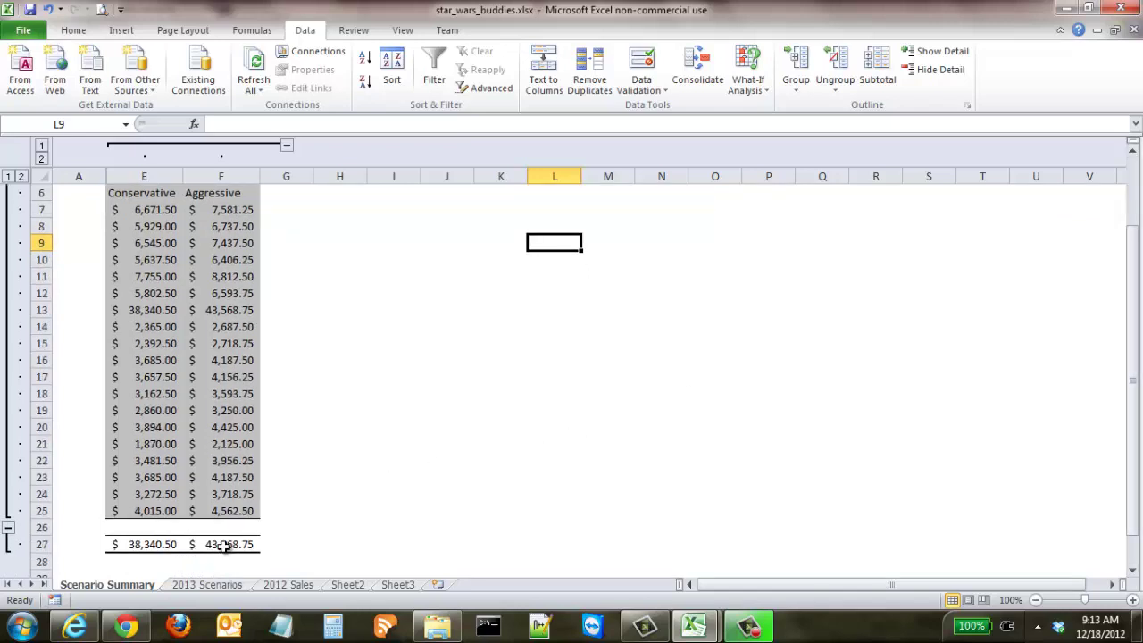
pyautogui.click(158, 544)
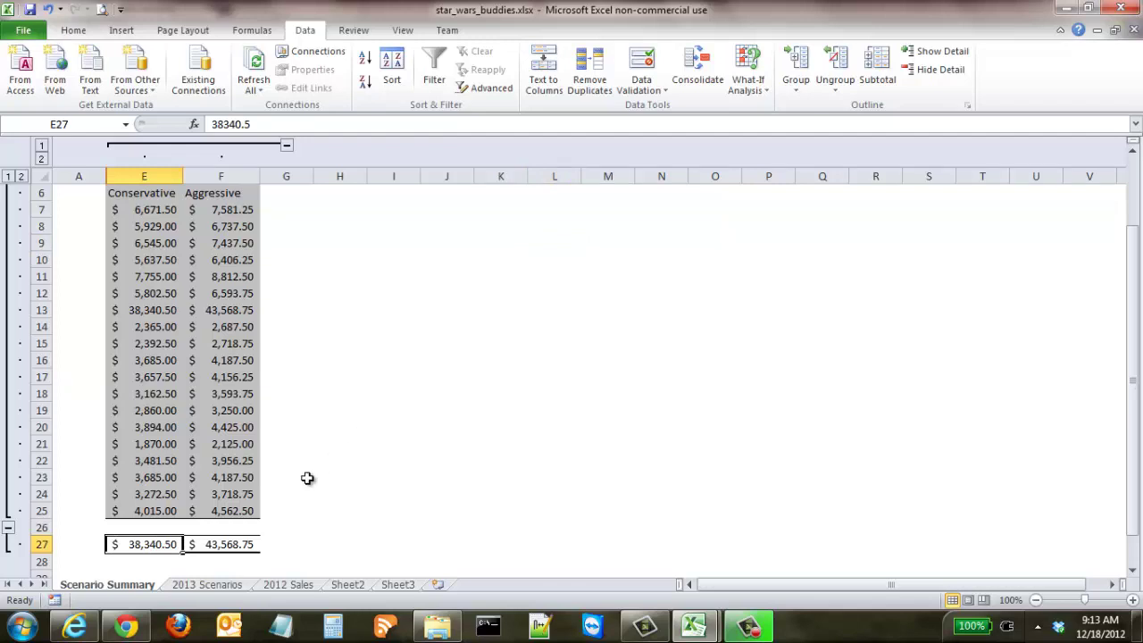
pyautogui.click(228, 547)
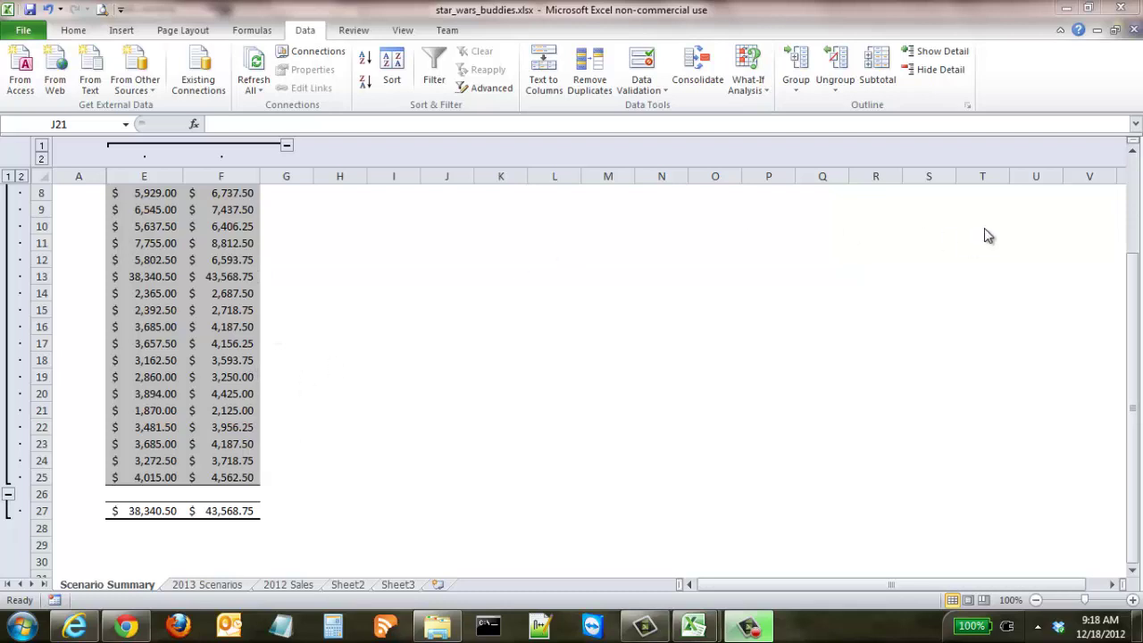
# Unhide columns B to D on the Scenario Summary sheet and compare both scenarios' values for $N$9.
pyautogui.click(1136, 219)
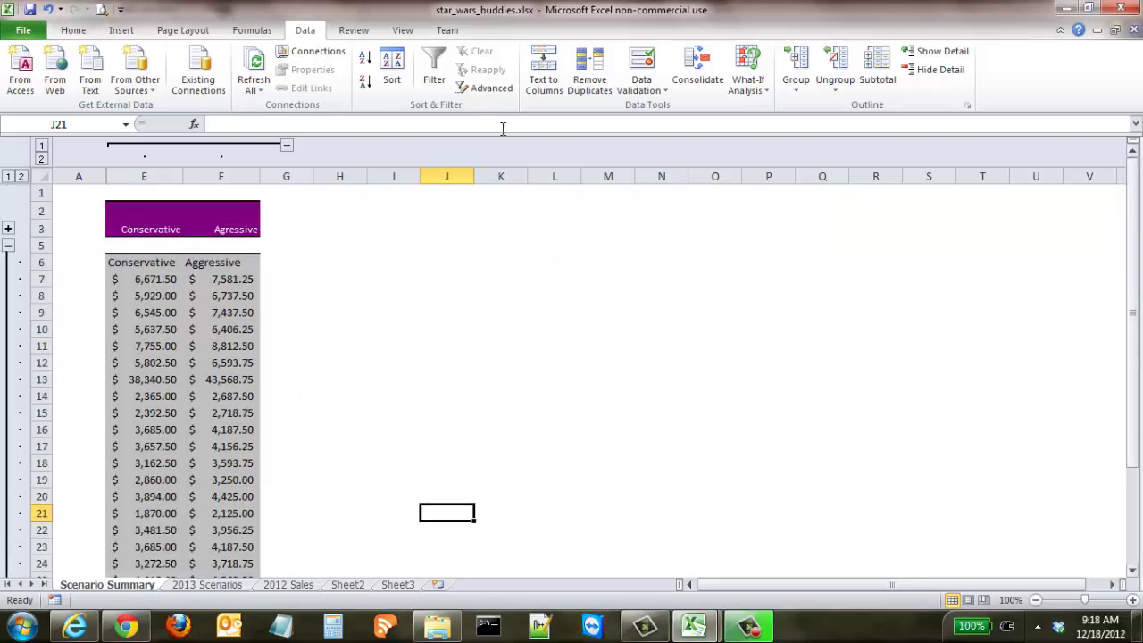
pyautogui.moveTo(143, 170); pyautogui.dragTo(79, 176)
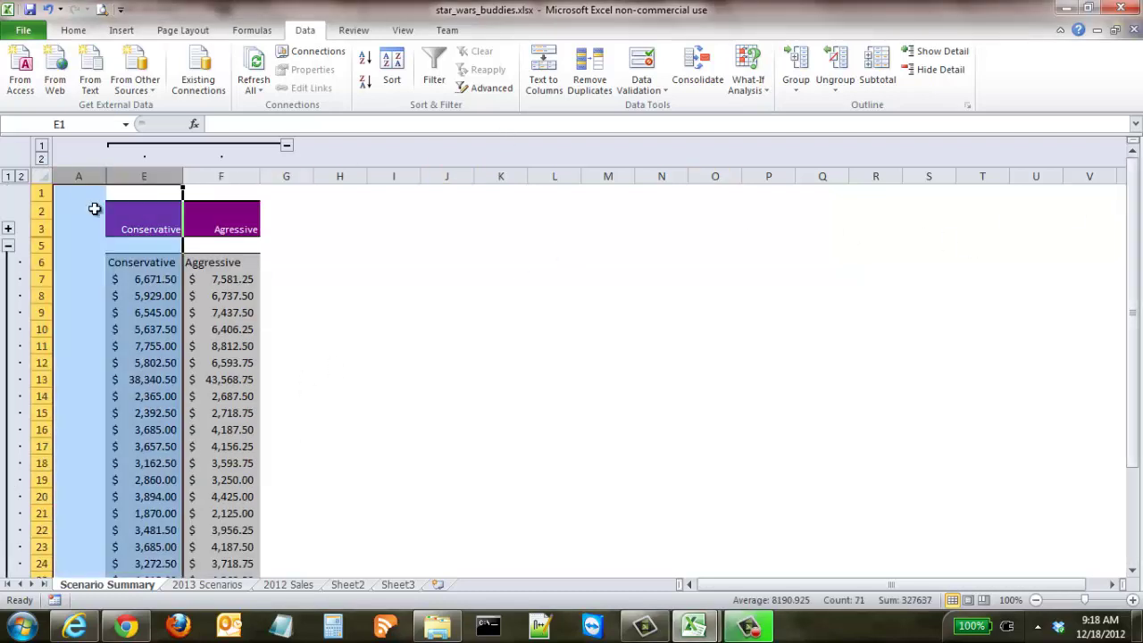
pyautogui.rightClick(100, 216)
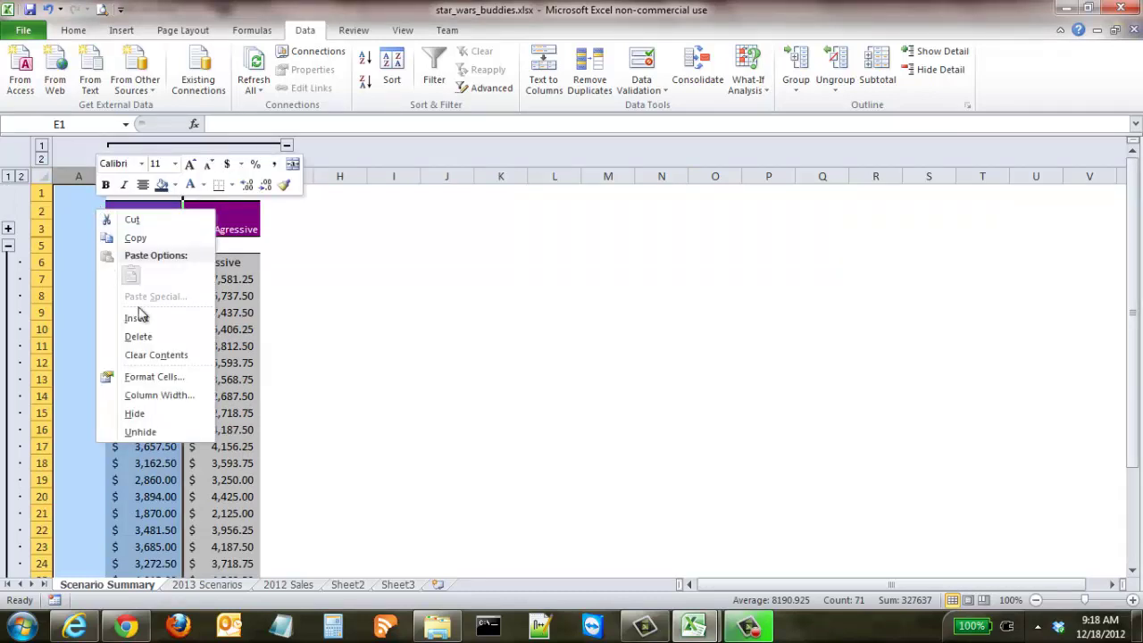
pyautogui.click(141, 432)
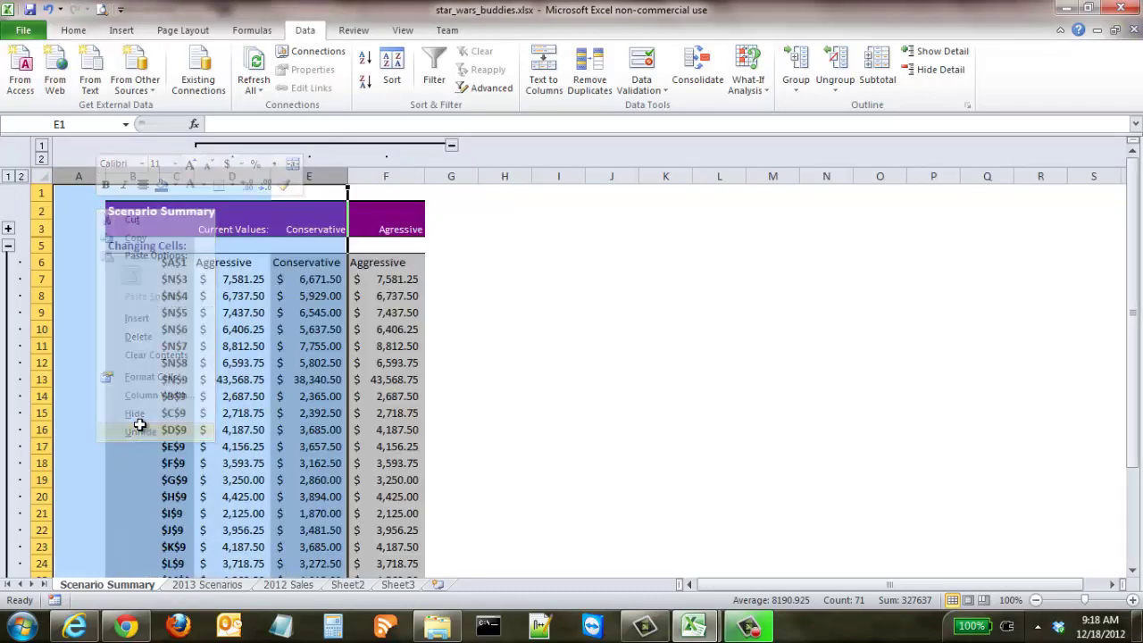
pyautogui.click(503, 311)
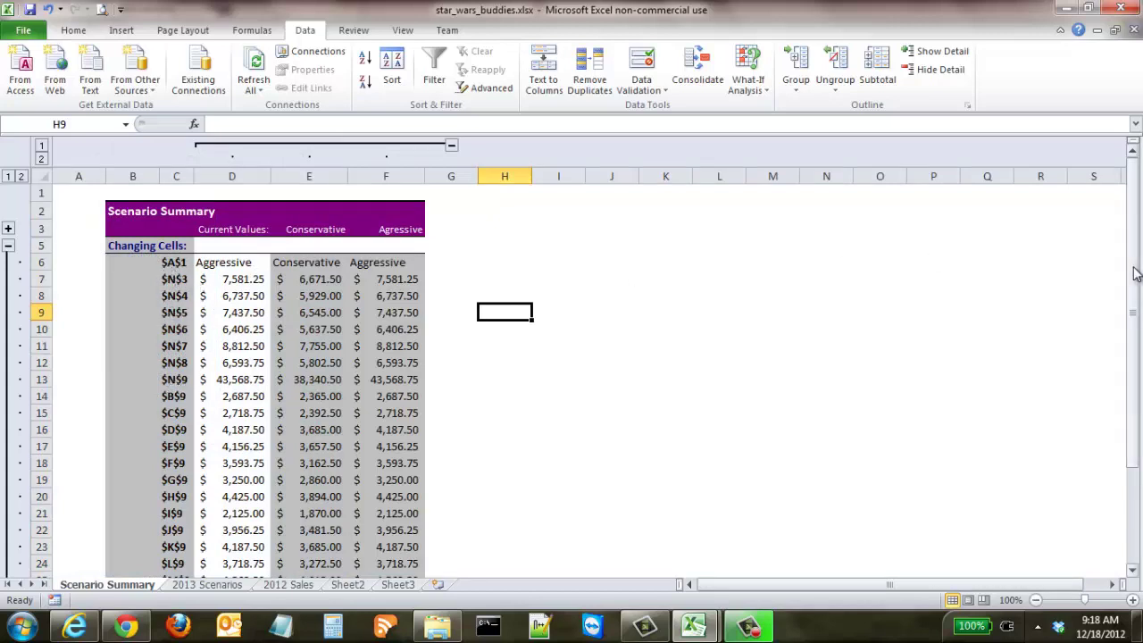
pyautogui.moveTo(1133, 268)
pyautogui.mouseDown()
pyautogui.moveTo(1132, 362)
pyautogui.moveTo(1132, 286)
pyautogui.mouseUp()
pyautogui.click(315, 384)
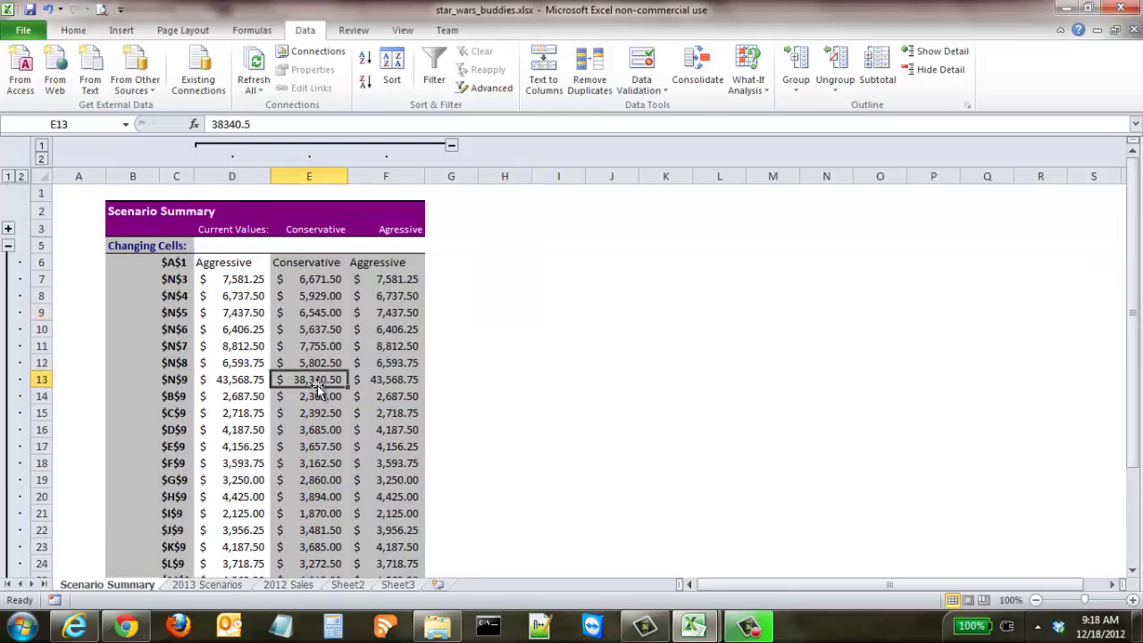
pyautogui.click(382, 386)
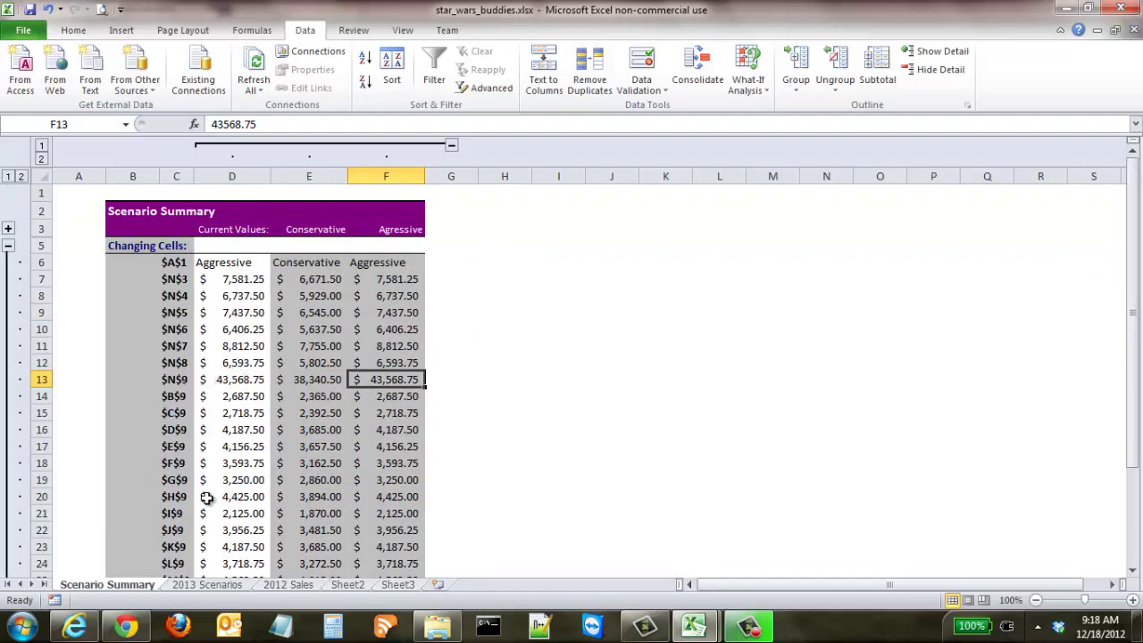
# Delete the Scenario Summary sheet from the workbook.
pyautogui.rightClick(113, 586)
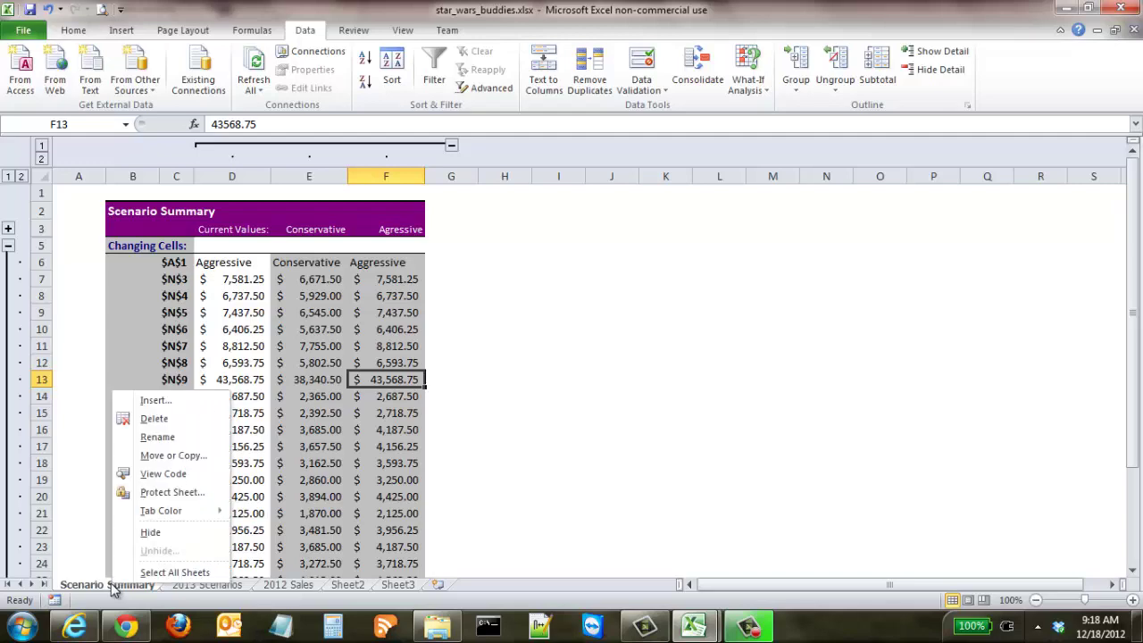
pyautogui.click(153, 418)
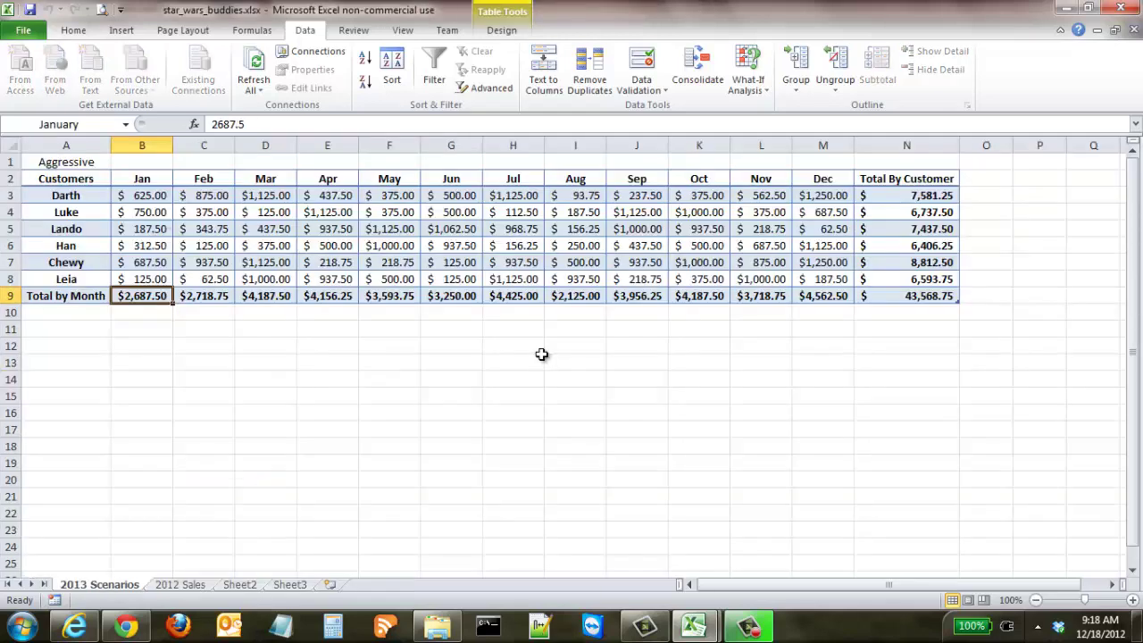
pyautogui.click(262, 343)
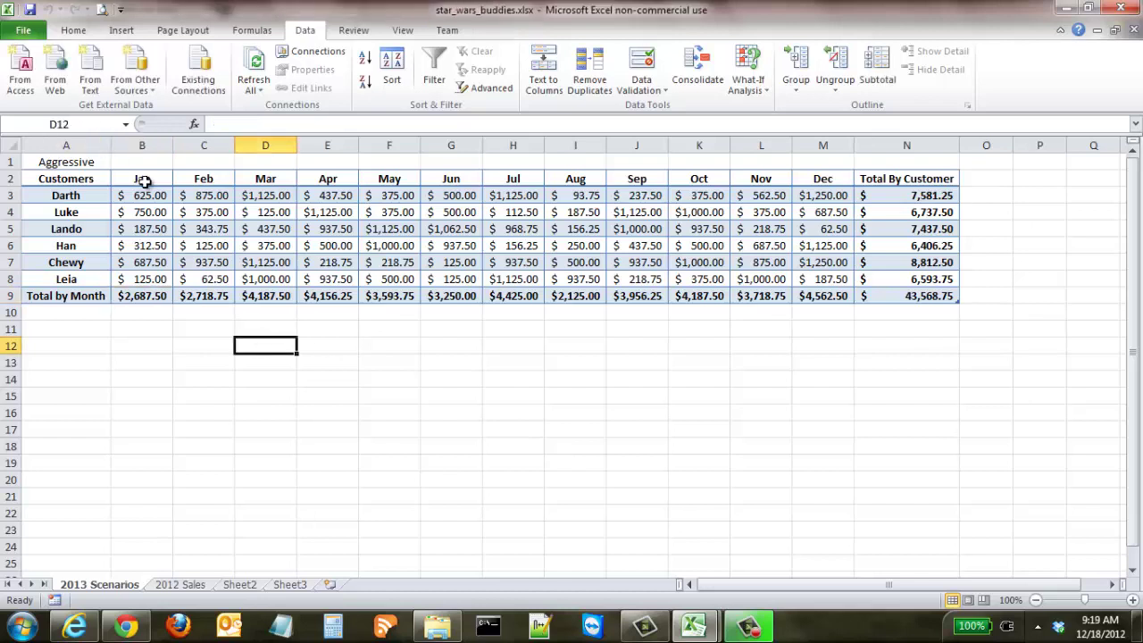
# Name the Feb and Mar monthly total cells C9 and D9 as February and March on the 2013 Scenarios sheet.
pyautogui.click(187, 295)
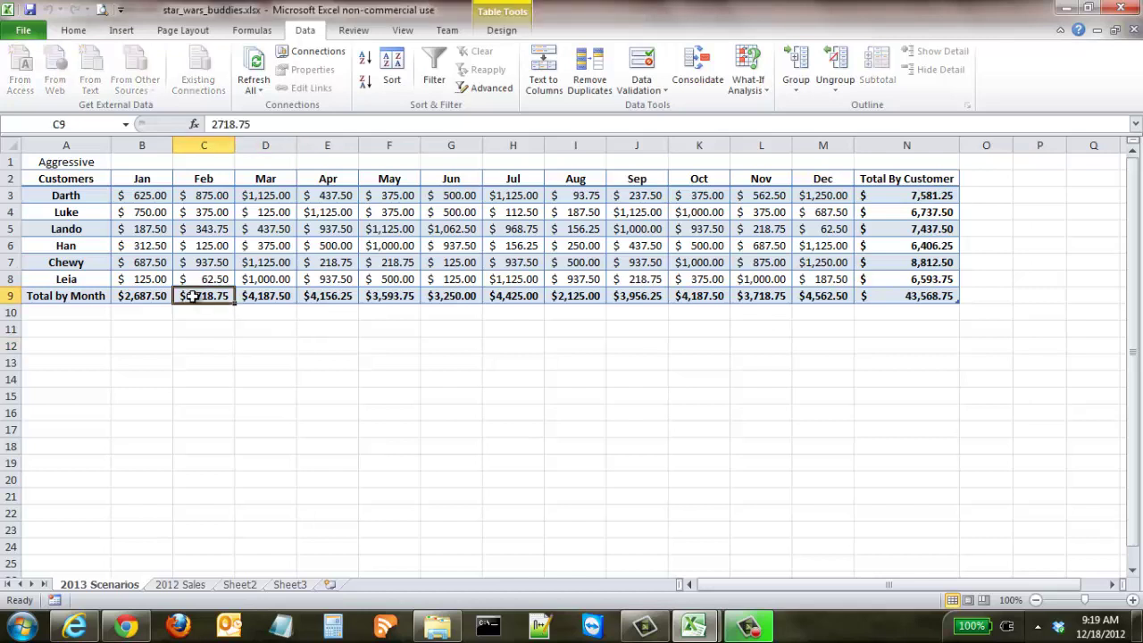
pyautogui.click(86, 125)
pyautogui.write('February')
pyautogui.press('Return')
pyautogui.click(255, 296)
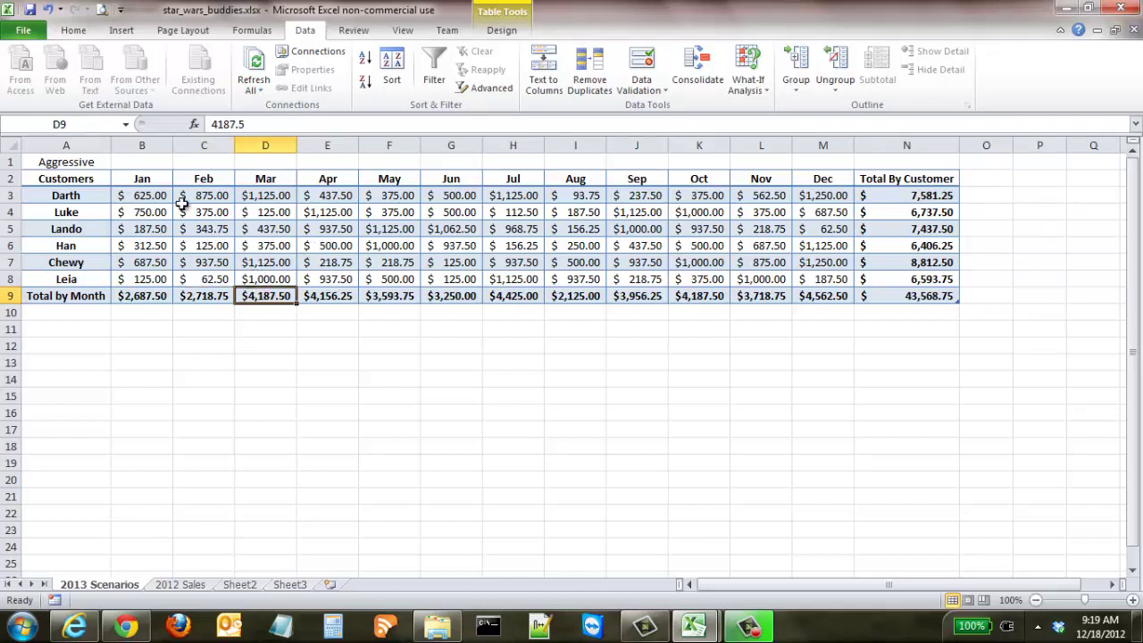
pyautogui.click(86, 124)
pyautogui.write('March')
pyautogui.press('Escape')
# Name the Apr total cell E9 as April and the May total cell F9 as May.
pyautogui.click(330, 295)
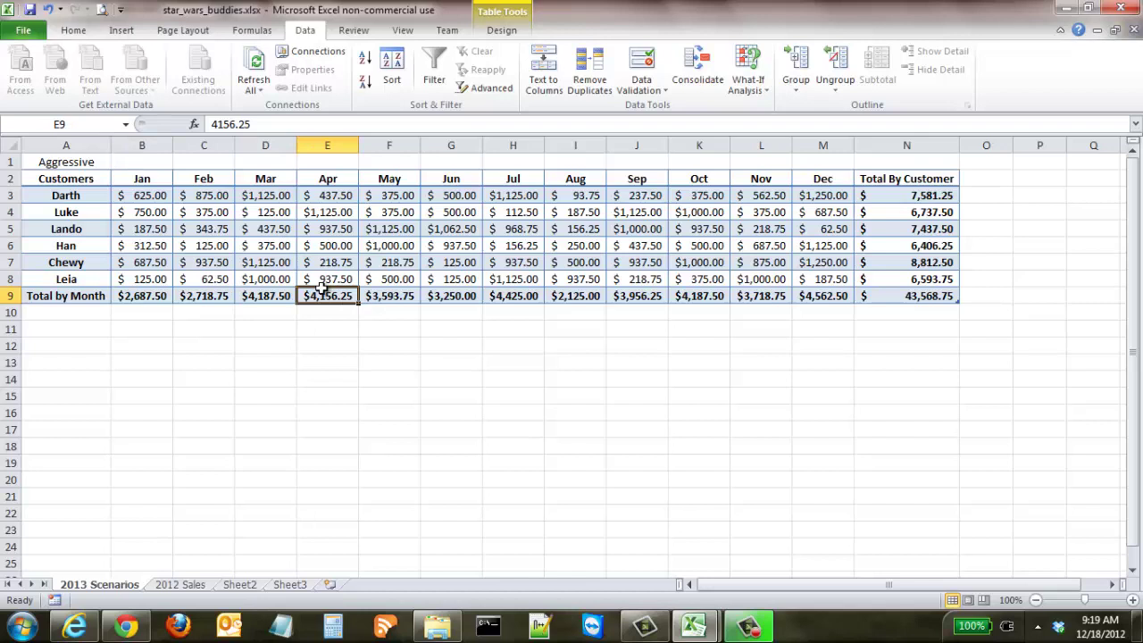
pyautogui.click(82, 124)
pyautogui.write('April')
pyautogui.press('Return')
pyautogui.click(397, 298)
pyautogui.click(62, 124)
pyautogui.write('Ma')
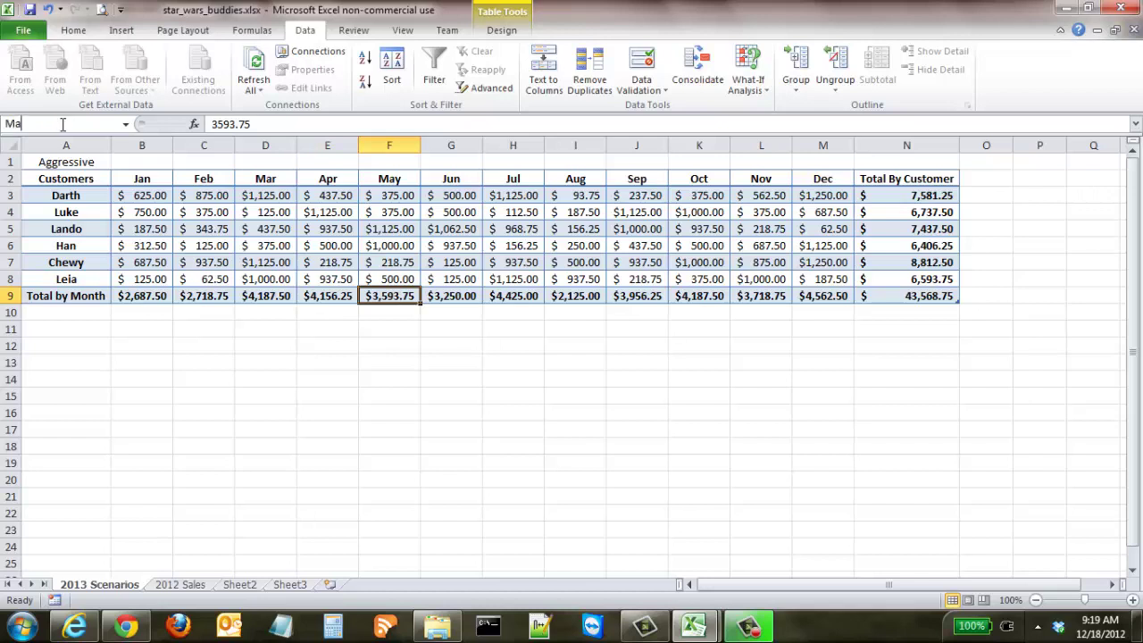
pyautogui.write('y')
pyautogui.press('Return')
# Name the Jun total cell G9 as June and the Jul total cell H9 as July.
pyautogui.click(449, 295)
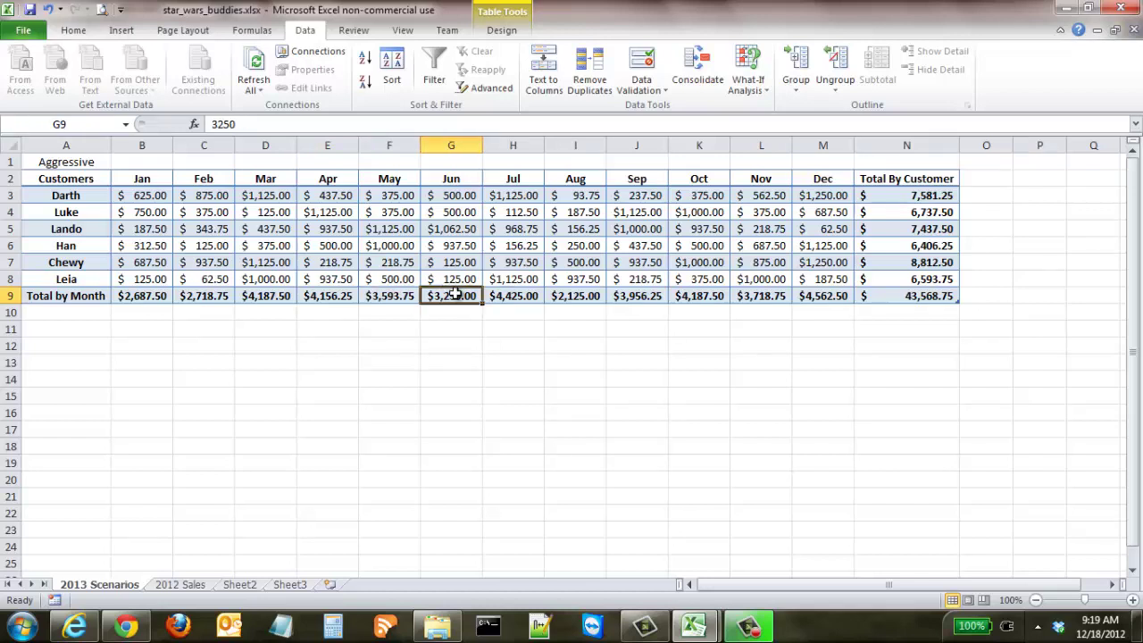
pyautogui.click(88, 128)
pyautogui.write('H')
pyautogui.write('une')
pyautogui.press('BackSpace')
pyautogui.press('BackSpace')
pyautogui.press('BackSpace')
pyautogui.press('BackSpace')
pyautogui.write('June')
pyautogui.click(507, 298)
pyautogui.click(100, 125)
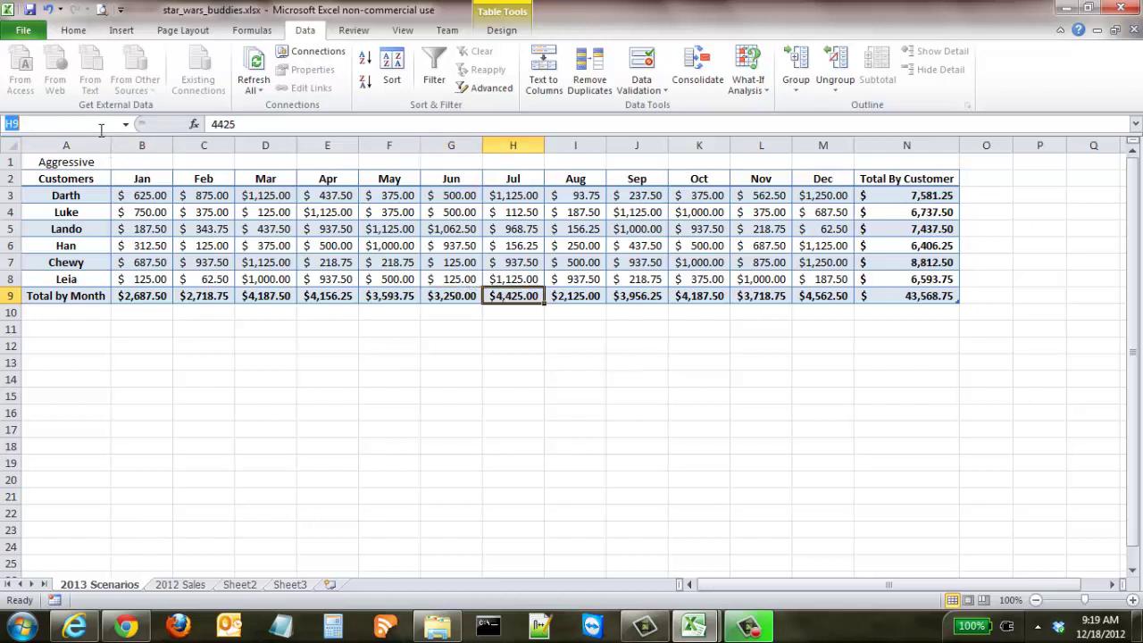
pyautogui.write('July')
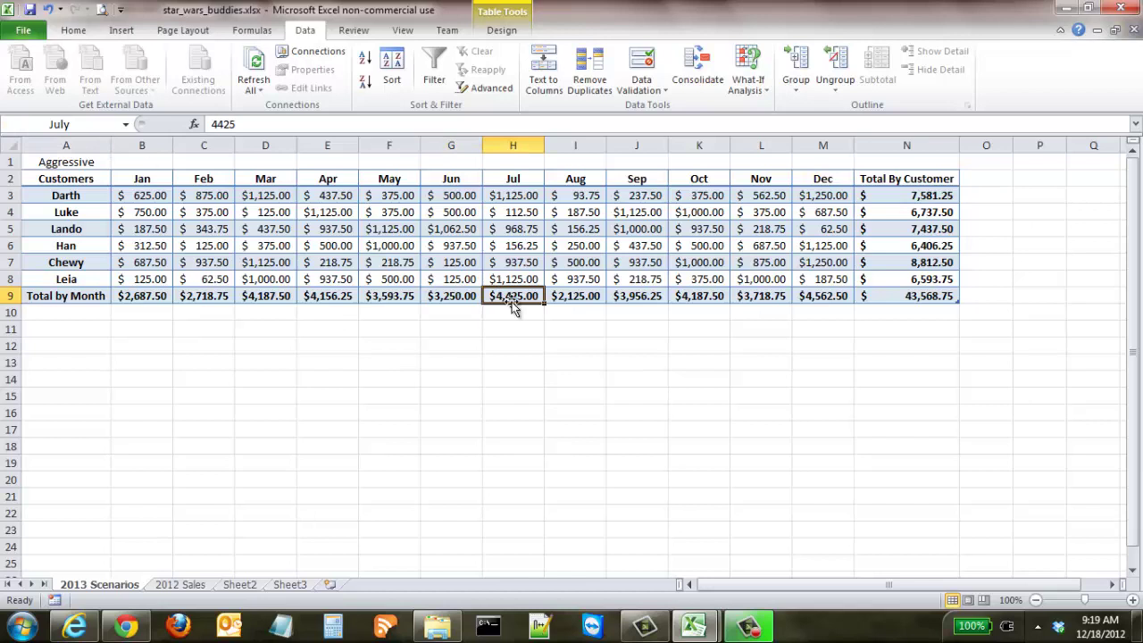
# Name the Aug total cell I9 as August and the Sep total cell J9 as September.
pyautogui.click(591, 296)
pyautogui.click(87, 123)
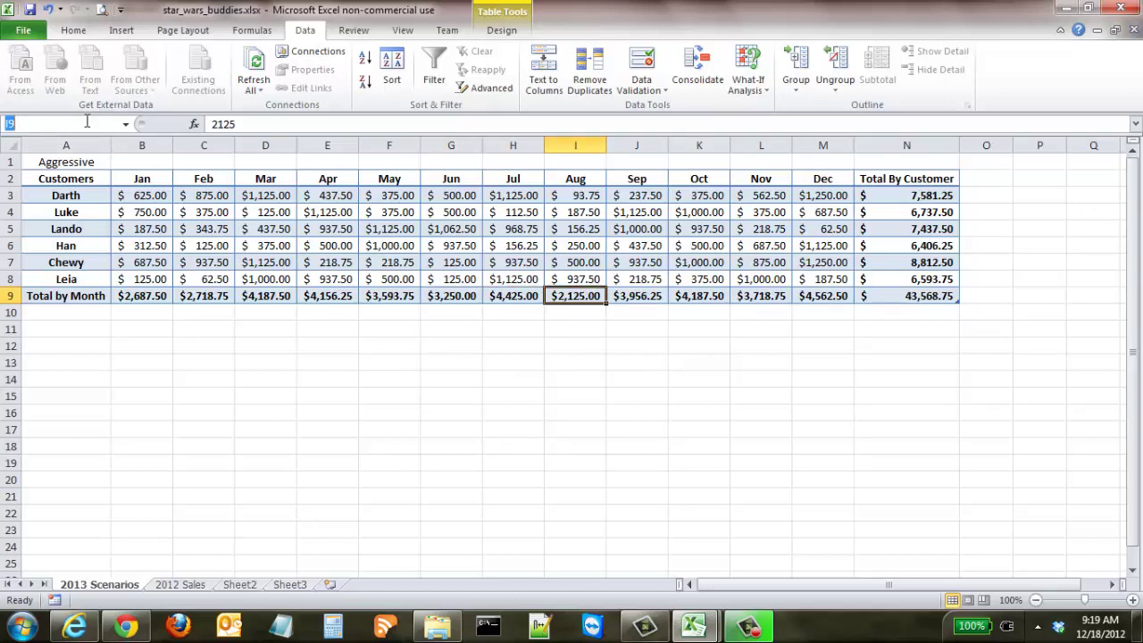
pyautogui.write('August')
pyautogui.click(639, 298)
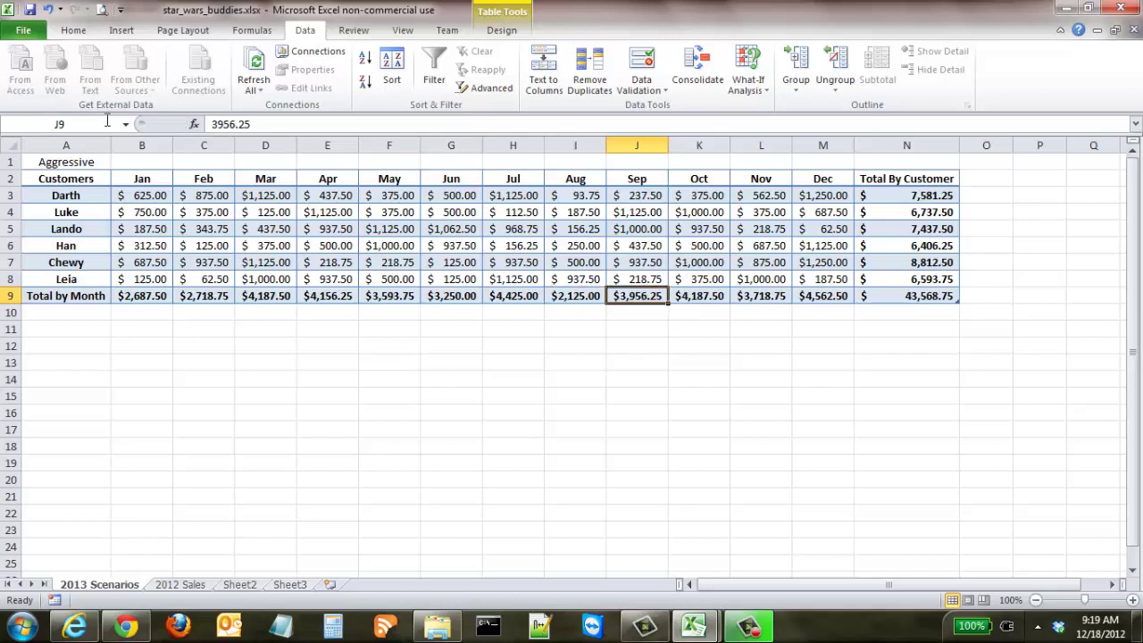
pyautogui.click(98, 124)
pyautogui.write('S')
pyautogui.write('eptmber')
pyautogui.click(29, 124)
pyautogui.write('e')
pyautogui.press('Return')
# Name the Oct total cell K9 as October and the Nov total cell L9 as November.
pyautogui.click(693, 293)
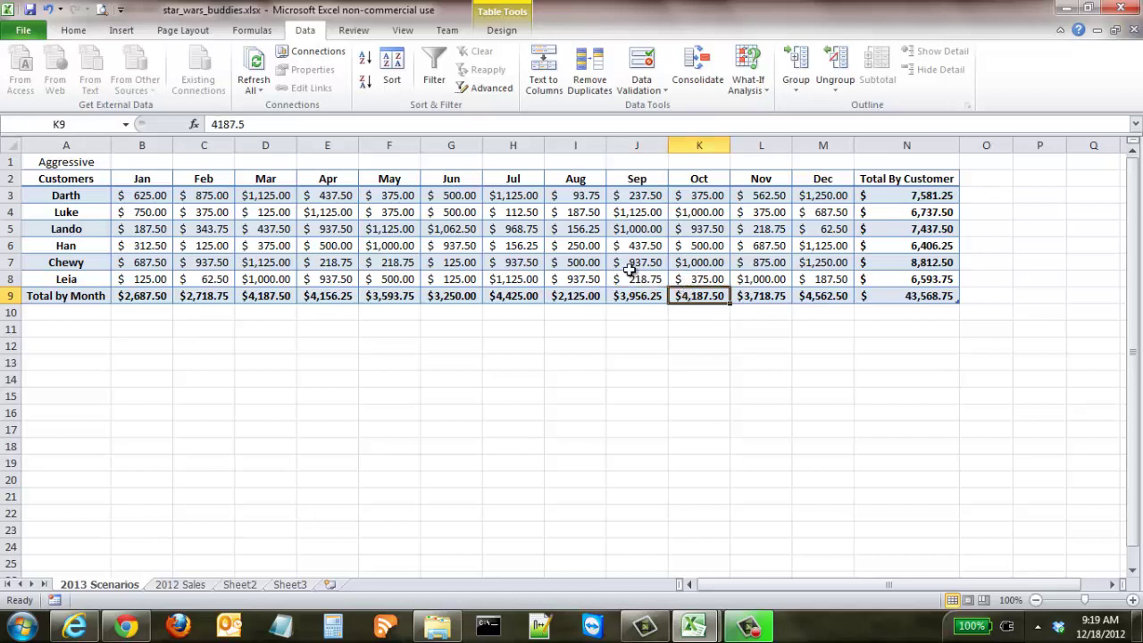
pyautogui.click(70, 126)
pyautogui.write('October')
pyautogui.press('Return')
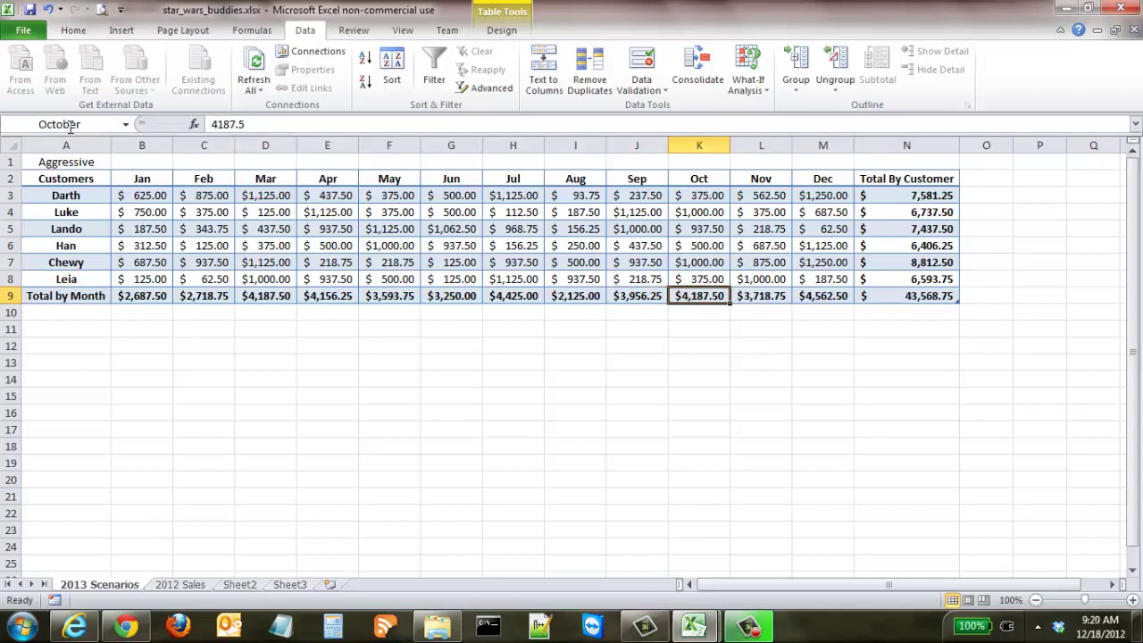
pyautogui.click(774, 299)
pyautogui.click(62, 121)
pyautogui.write('N')
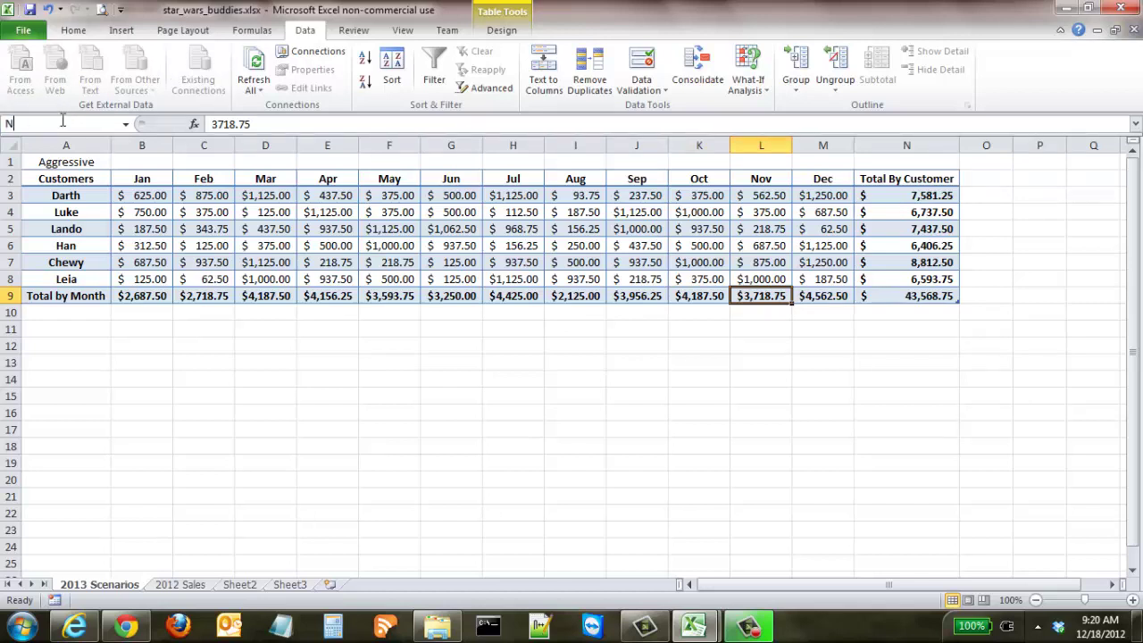
pyautogui.write('ovember')
pyautogui.press('Return')
# Name the Dec total cell M9 as December.
pyautogui.click(825, 296)
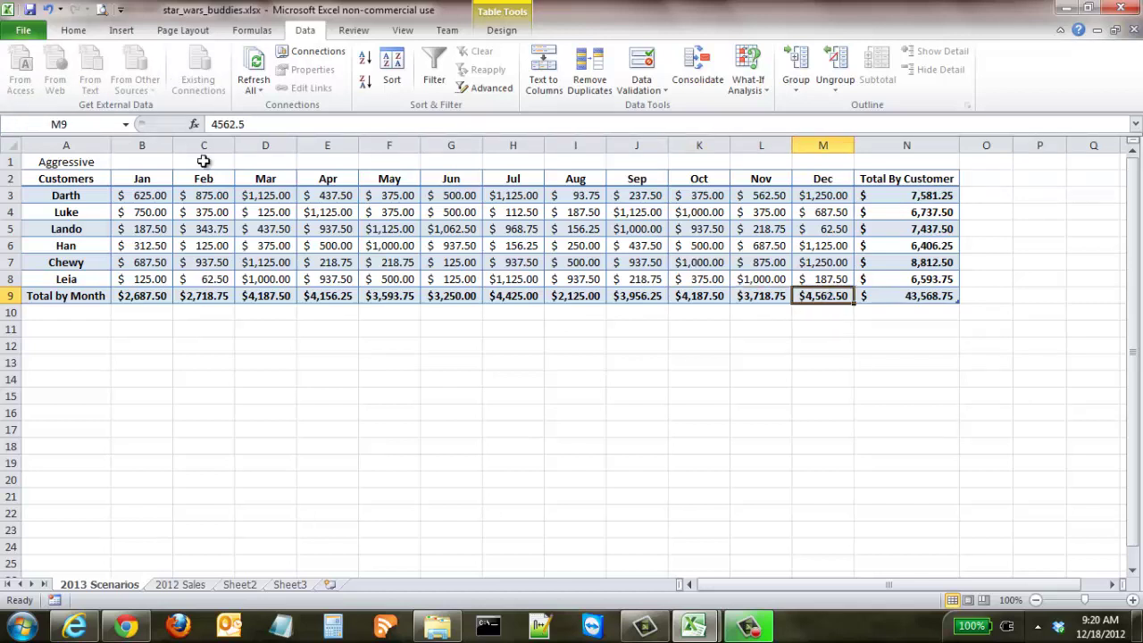
pyautogui.click(83, 122)
pyautogui.write('December')
pyautogui.press('Return')
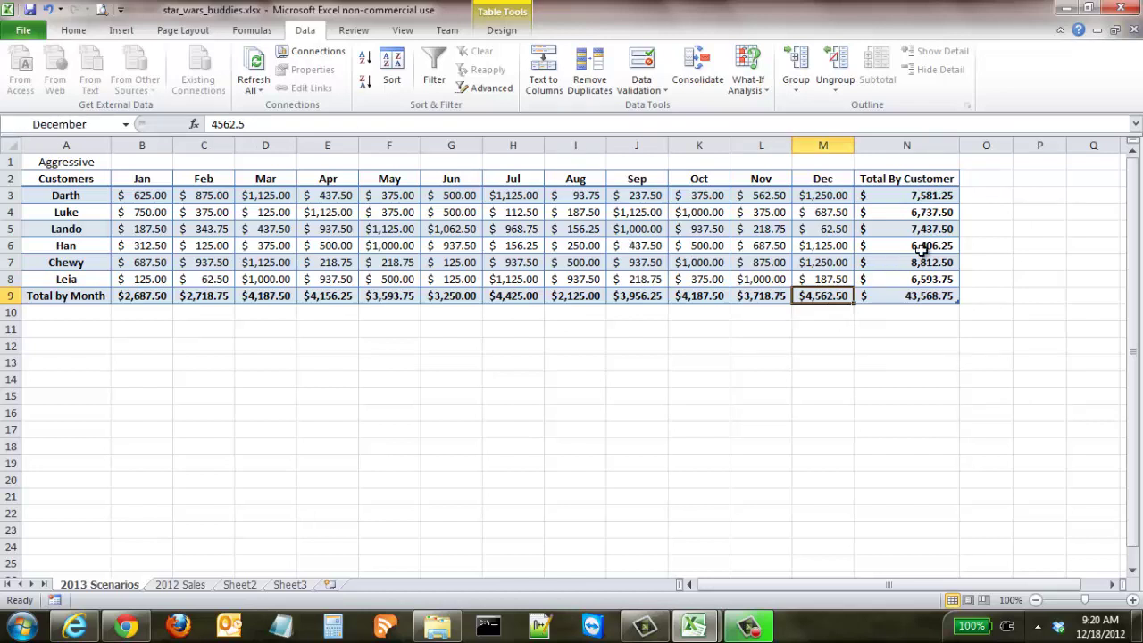
# Try to name the first customer total cell N3 as Darth.
pyautogui.click(927, 198)
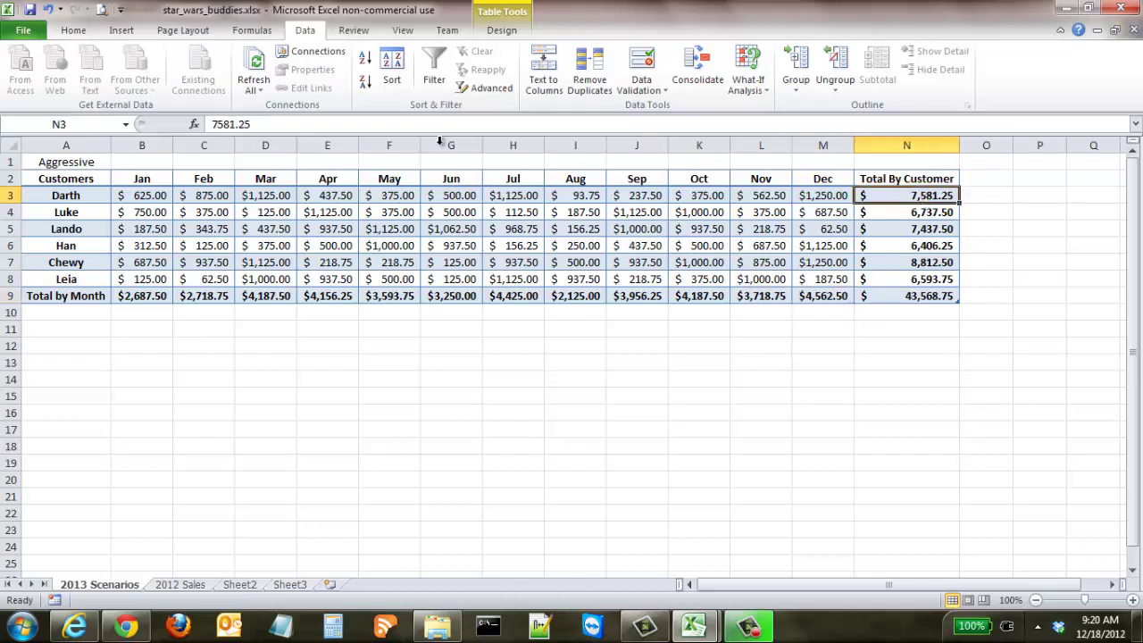
pyautogui.click(89, 125)
pyautogui.write('Darth')
pyautogui.press('Return')
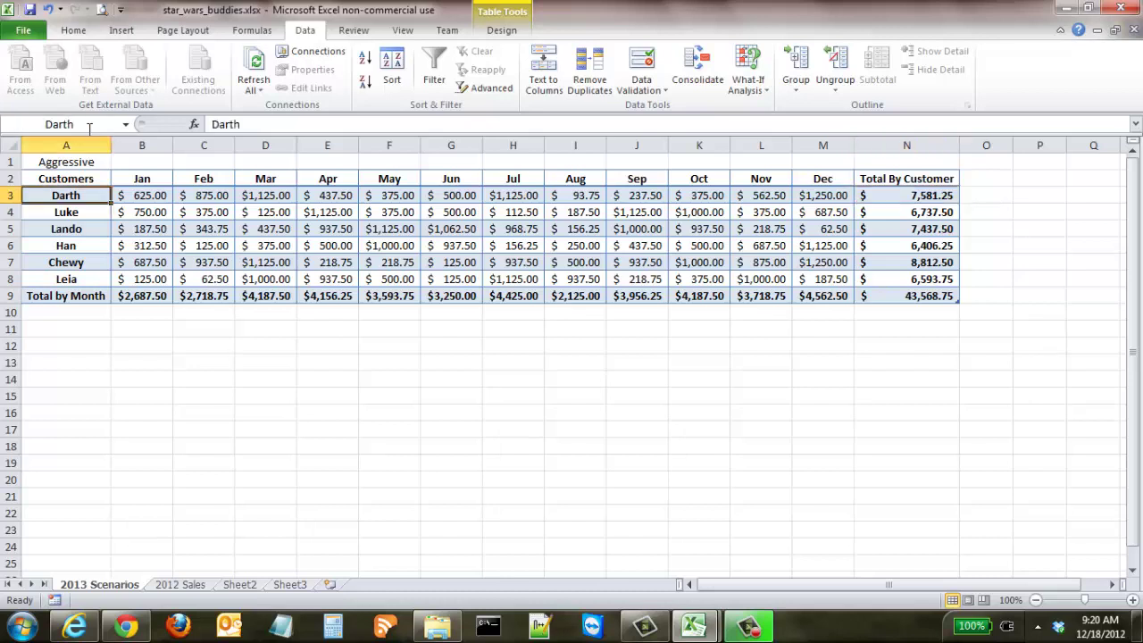
# Name the customer total cells N4 and N5 as Luke and Lando.
pyautogui.click(924, 212)
pyautogui.click(79, 124)
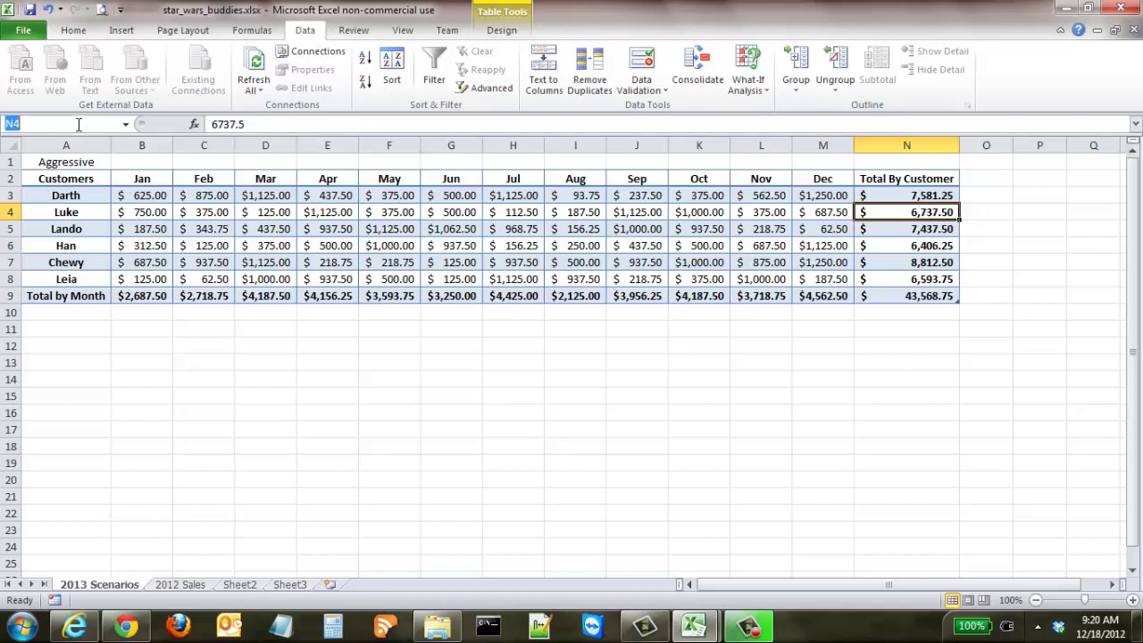
pyautogui.write('Luke')
pyautogui.press('Return')
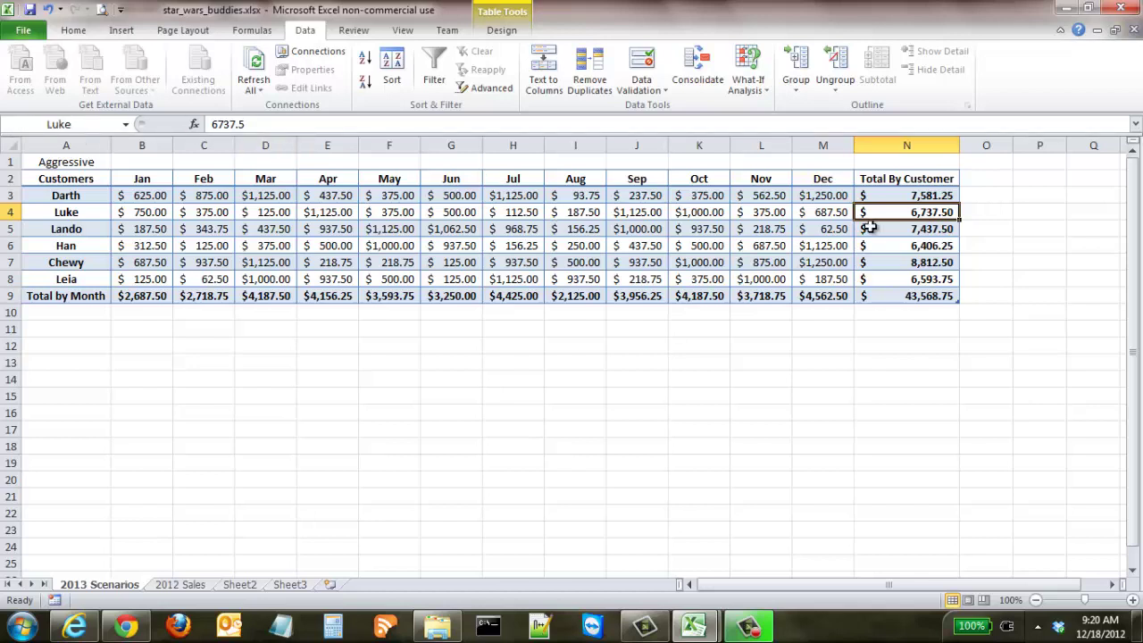
pyautogui.click(913, 197)
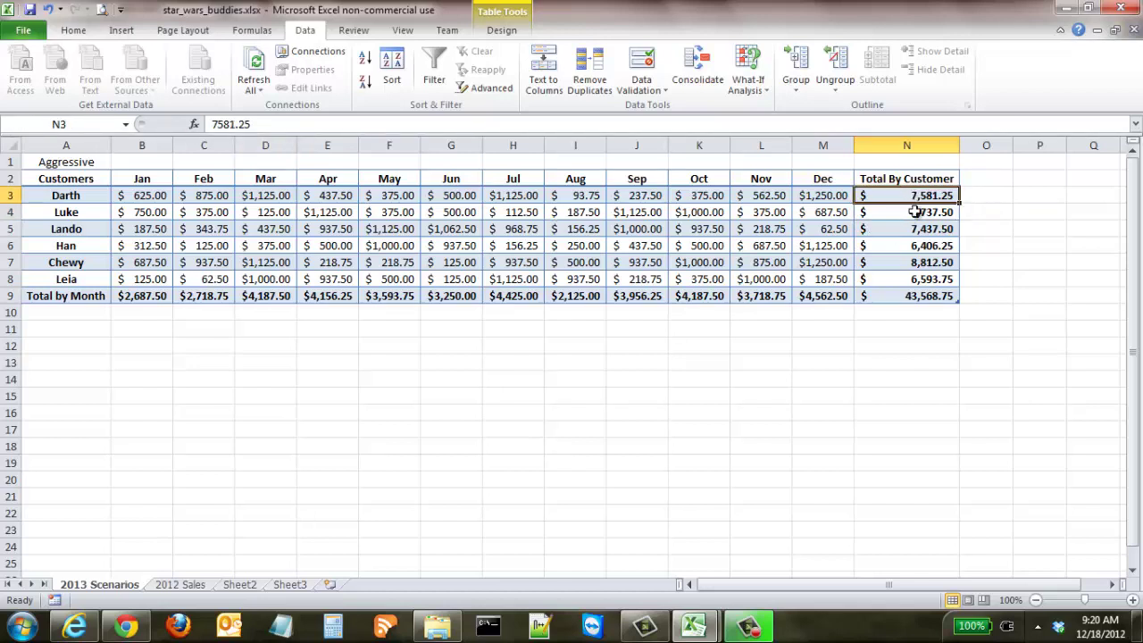
pyautogui.click(913, 228)
pyautogui.click(75, 123)
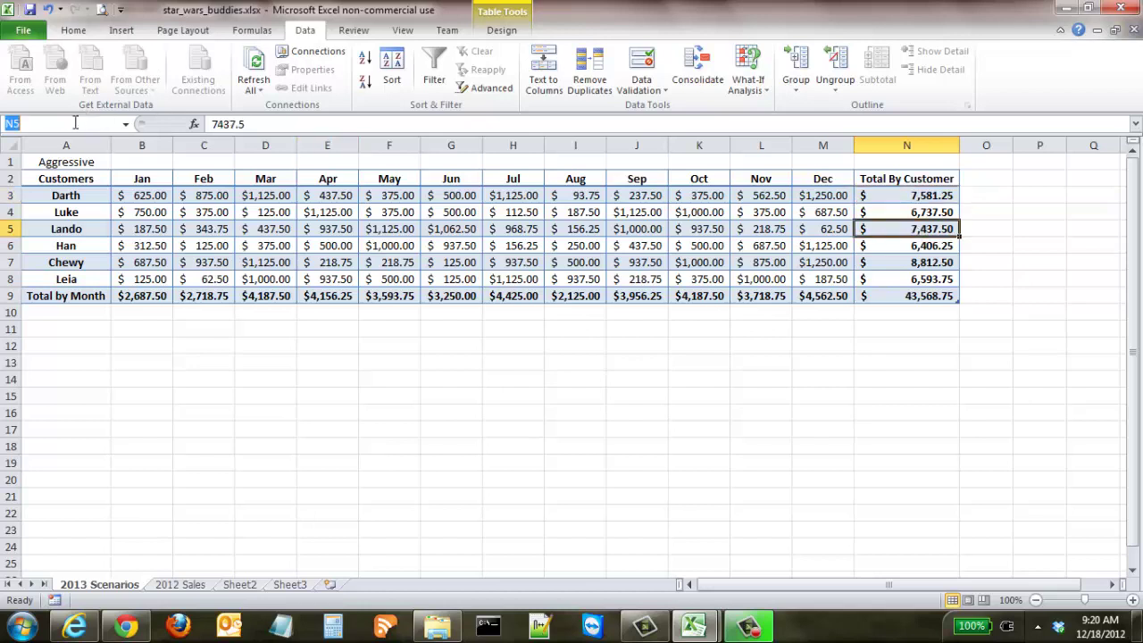
pyautogui.write('Lando')
pyautogui.press('Return')
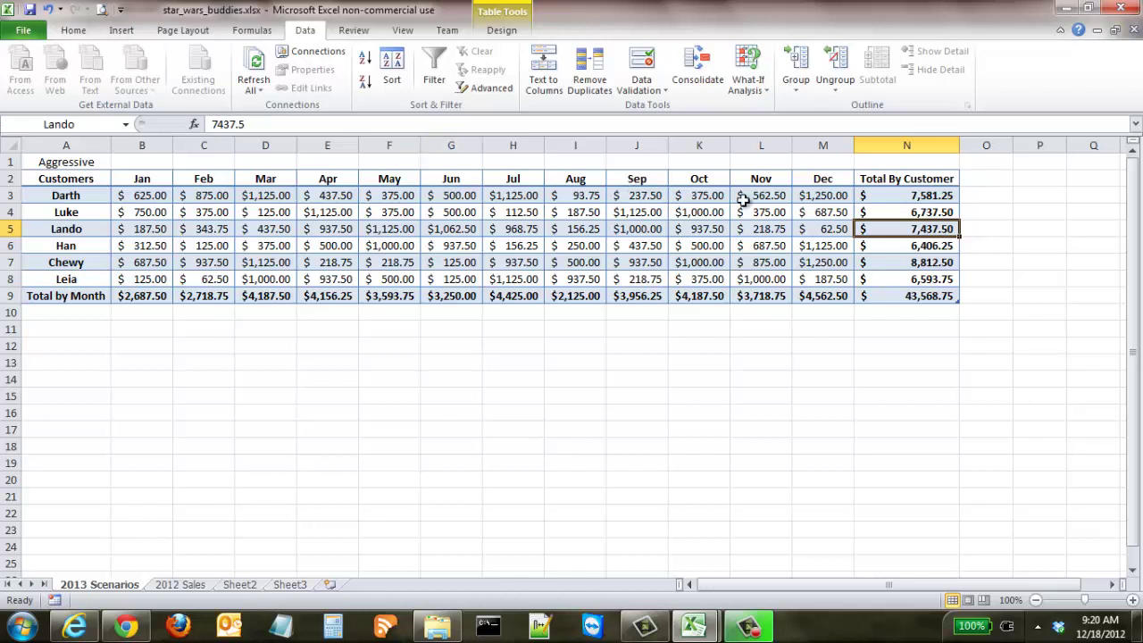
# Name the customer total cells N6 and N7 as Han and Chewy.
pyautogui.click(918, 248)
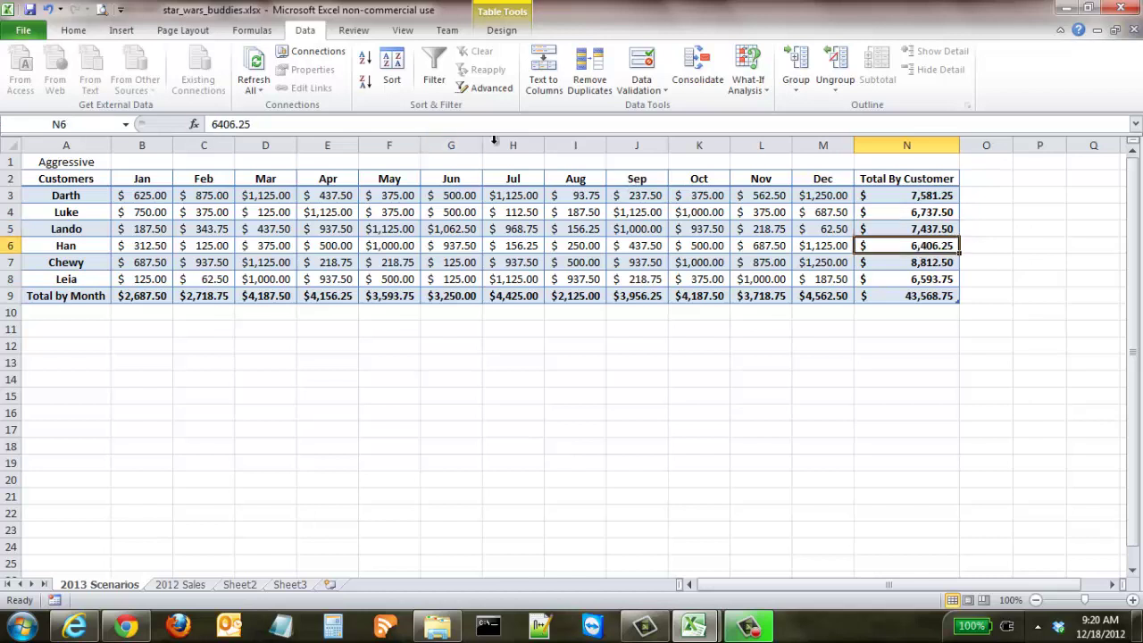
pyautogui.click(83, 124)
pyautogui.write('Han')
pyautogui.press('Return')
pyautogui.click(923, 265)
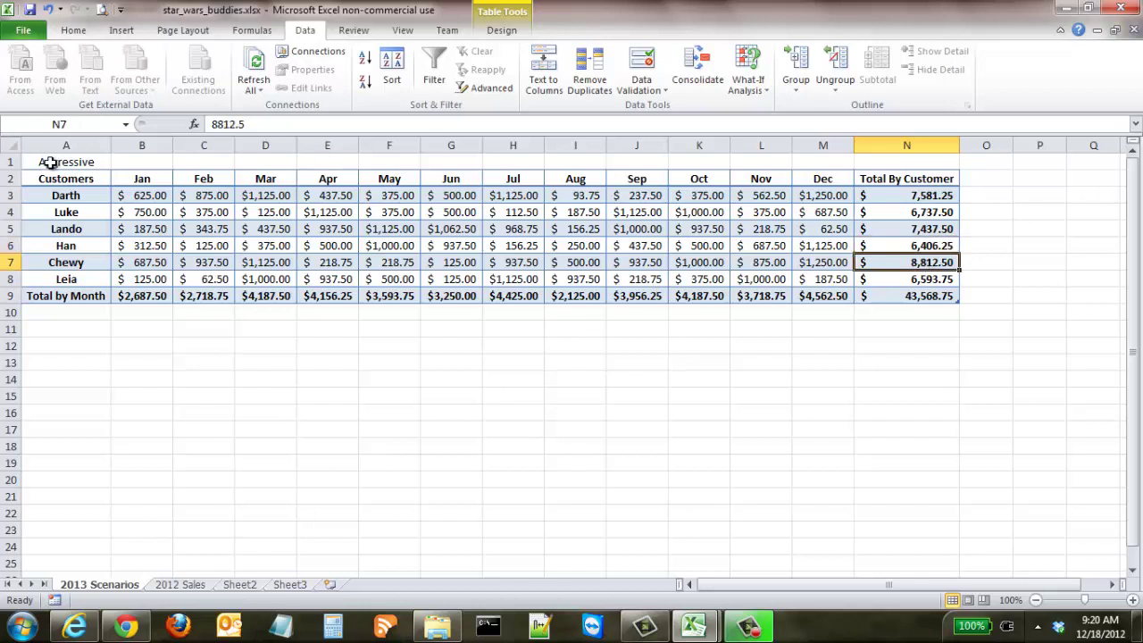
pyautogui.click(74, 126)
pyautogui.write('Chewy')
pyautogui.press('Return')
# Name the customer total cell N8 as Leia and the grand total cell N9 as Total.
pyautogui.click(893, 279)
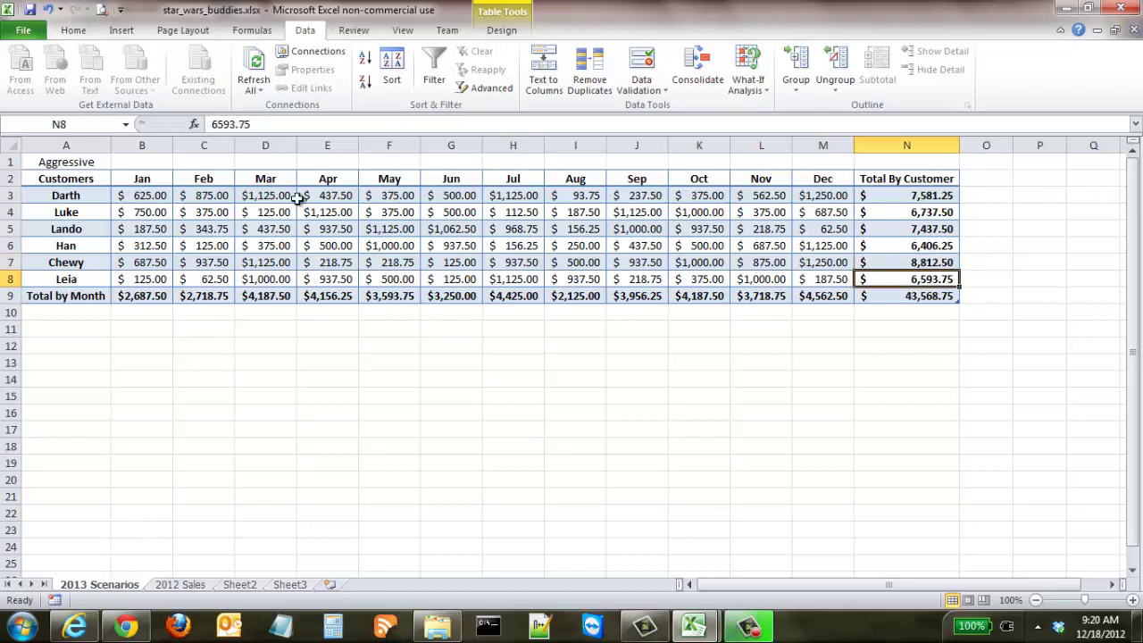
pyautogui.click(72, 124)
pyautogui.write('Leia')
pyautogui.press('Return')
pyautogui.hotkey('ctrl', 'a')
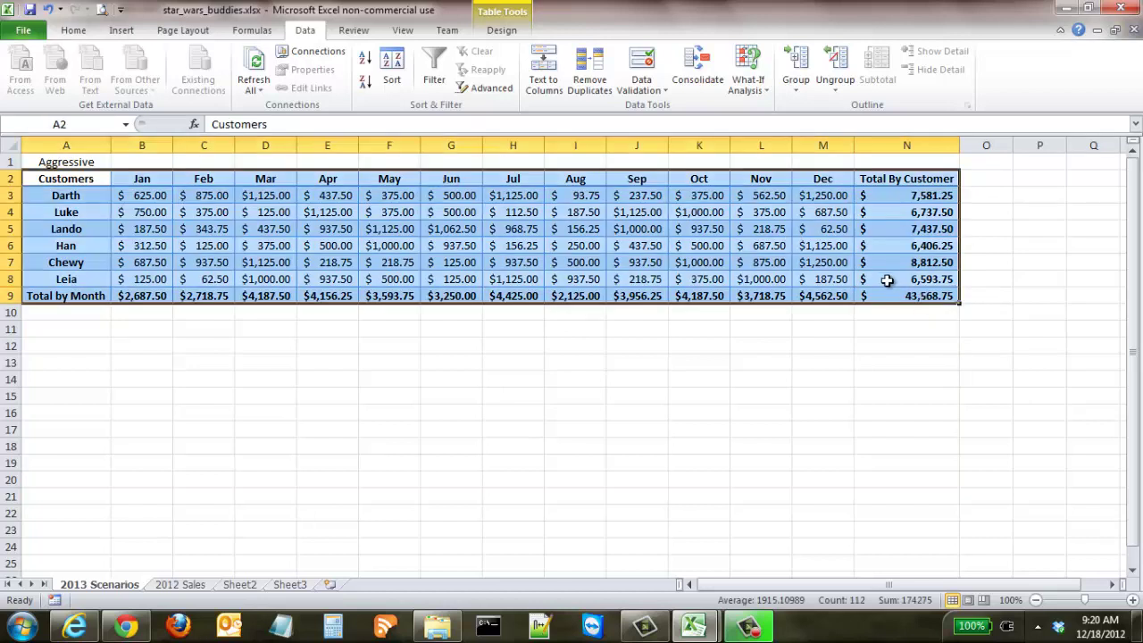
pyautogui.click(899, 297)
pyautogui.click(84, 123)
pyautogui.write('T')
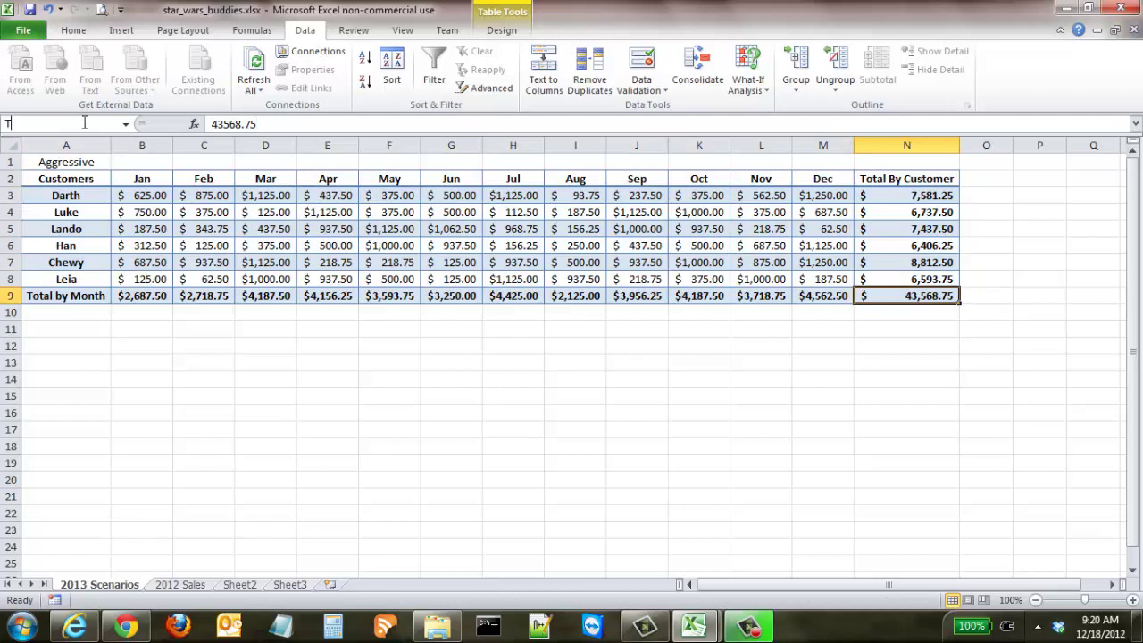
pyautogui.write('otal')
pyautogui.press('Return')
# Create a new Scenario summary report from the Scenario Manager with result cell N9 and review its named rows down to the result cells.
pyautogui.click(761, 86)
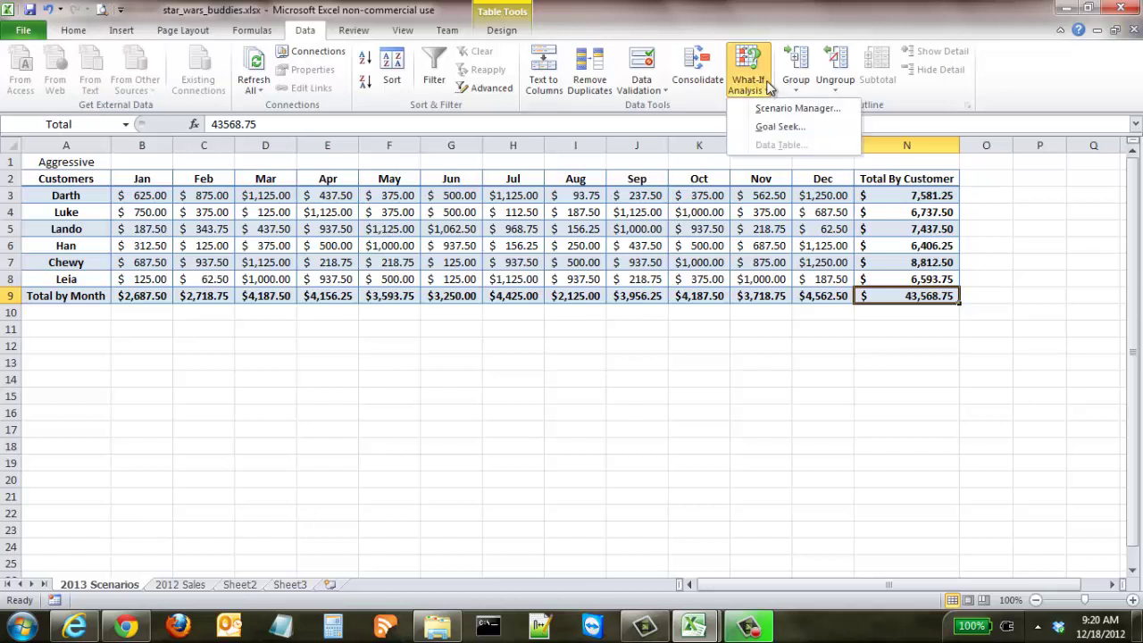
pyautogui.click(783, 108)
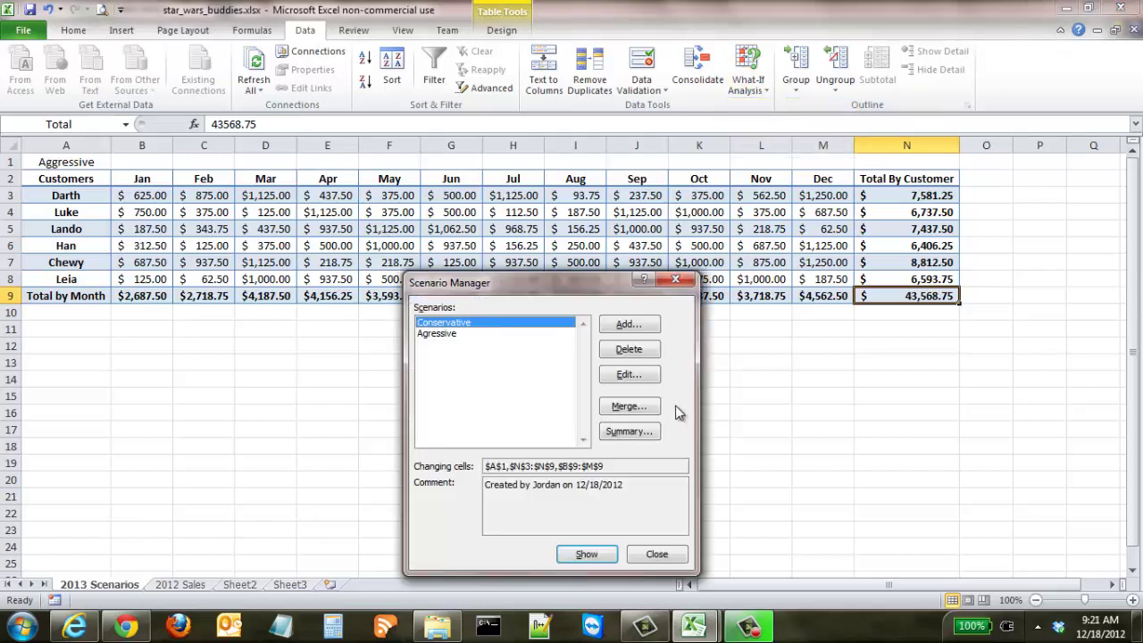
pyautogui.click(630, 432)
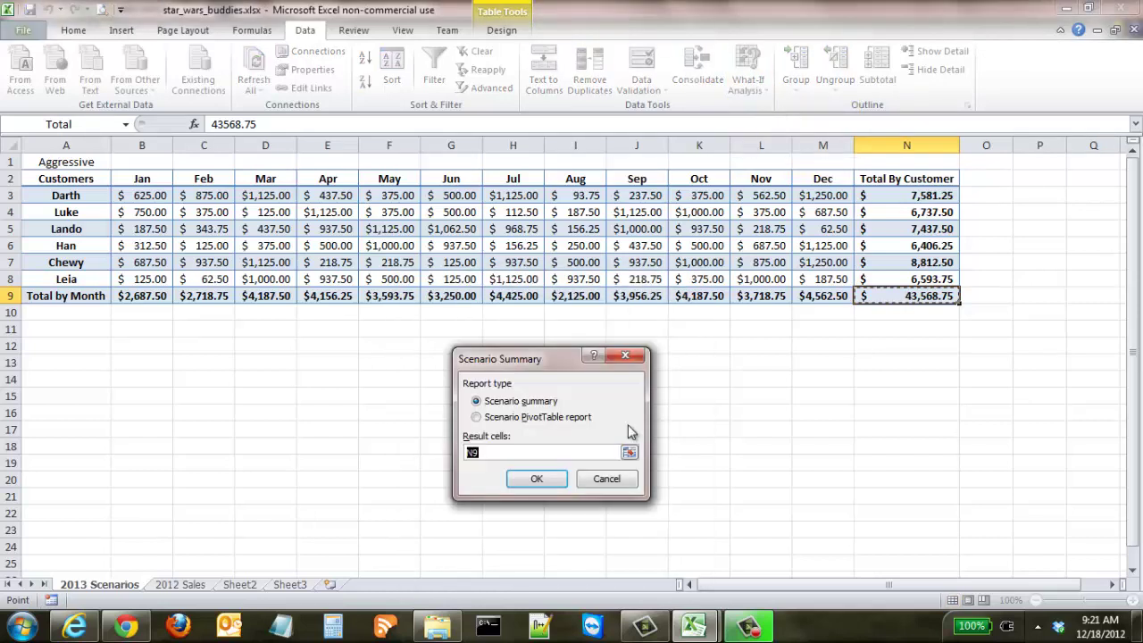
pyautogui.click(539, 478)
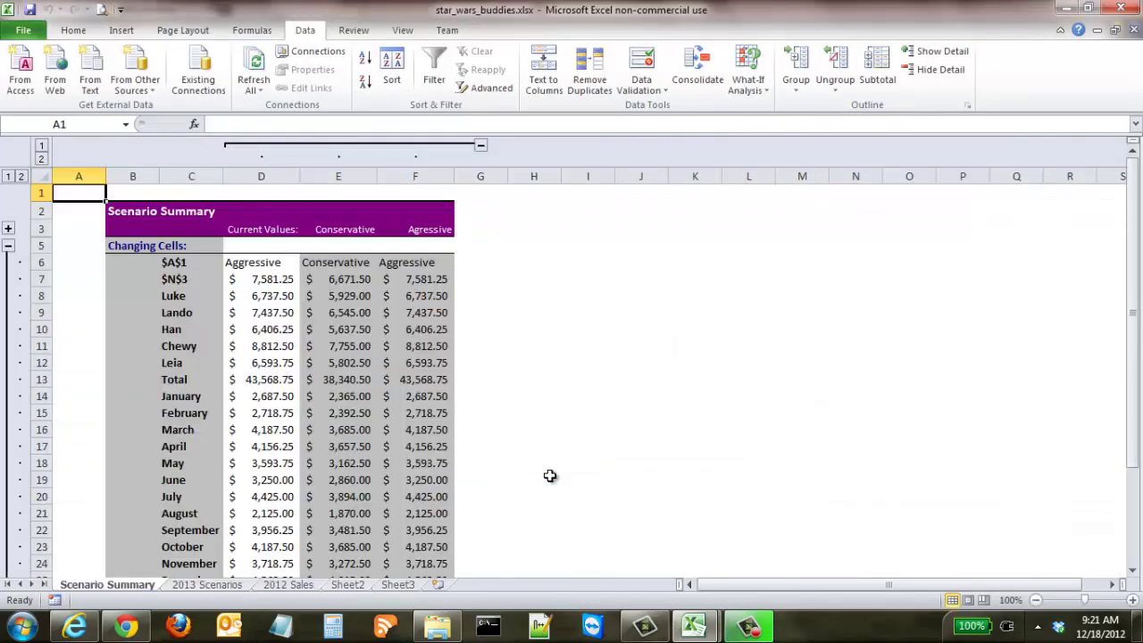
pyautogui.click(593, 449)
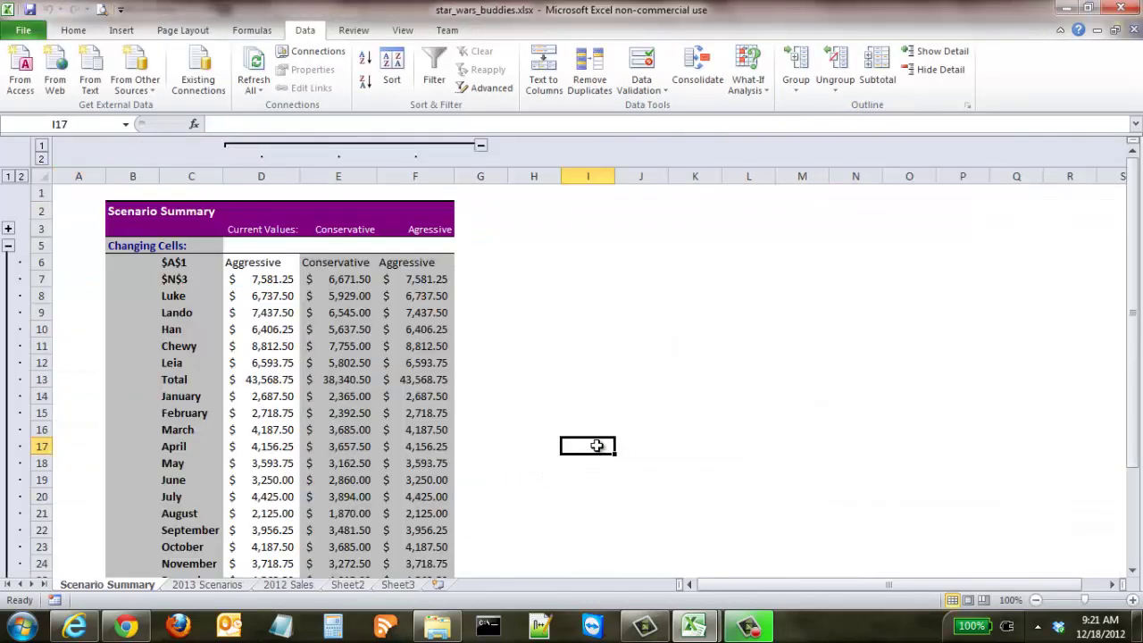
pyautogui.moveTo(1132, 268); pyautogui.dragTo(1123, 321)
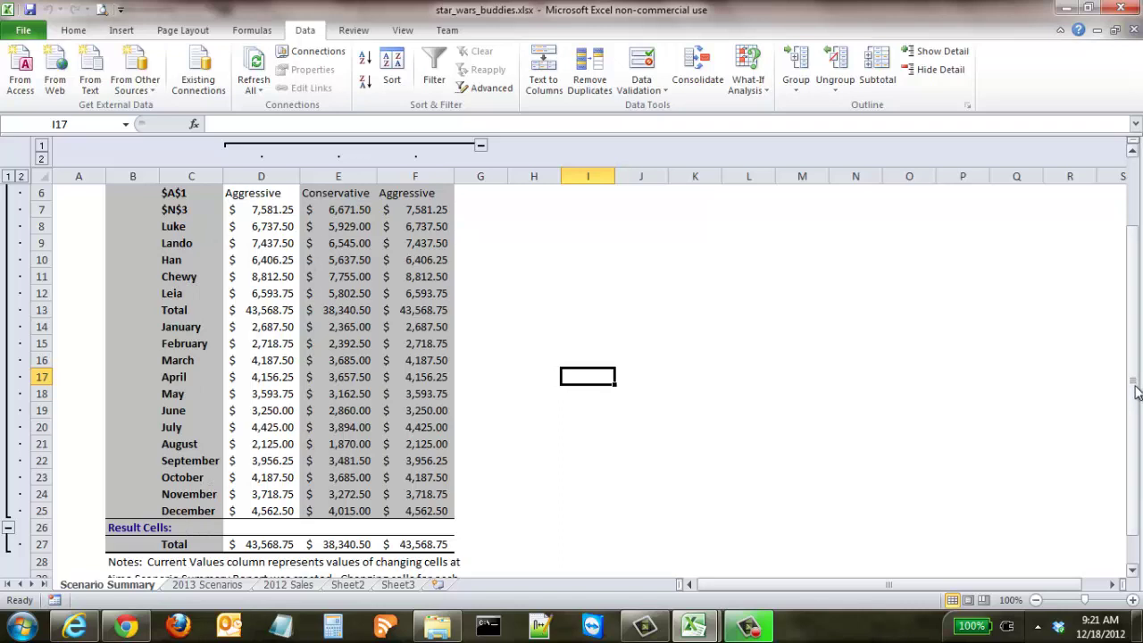
# Hide column D with the Current Values in the Scenario Summary report, leaving only the Conservative and Aggressive scenario columns showing.
pyautogui.moveTo(1134, 404); pyautogui.dragTo(1135, 430)
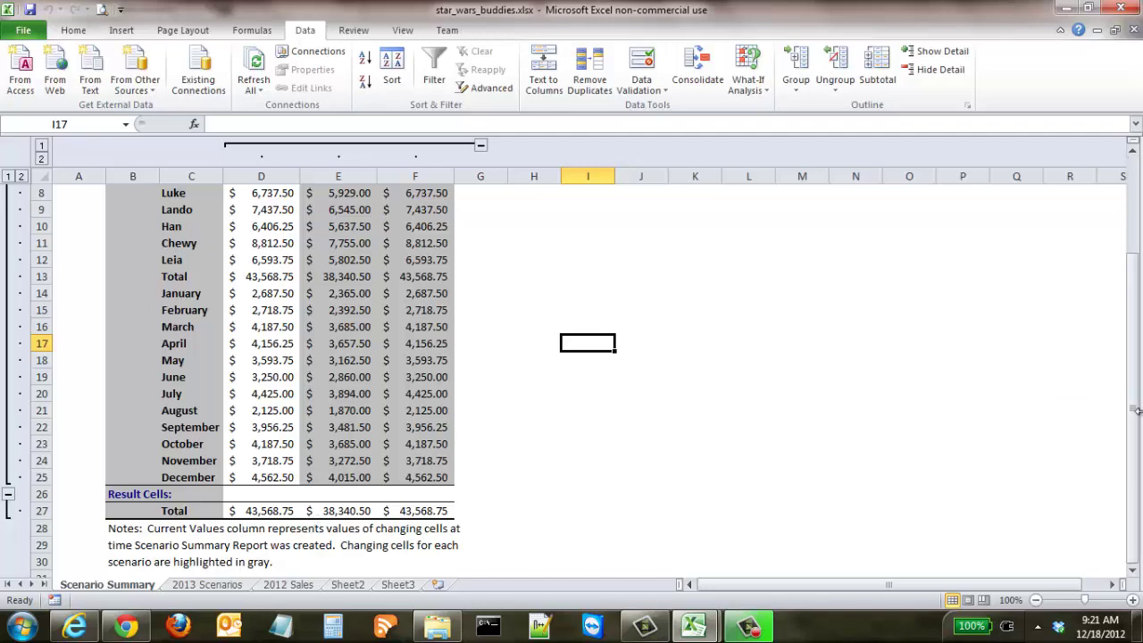
pyautogui.moveTo(1135, 429); pyautogui.dragTo(1115, 295)
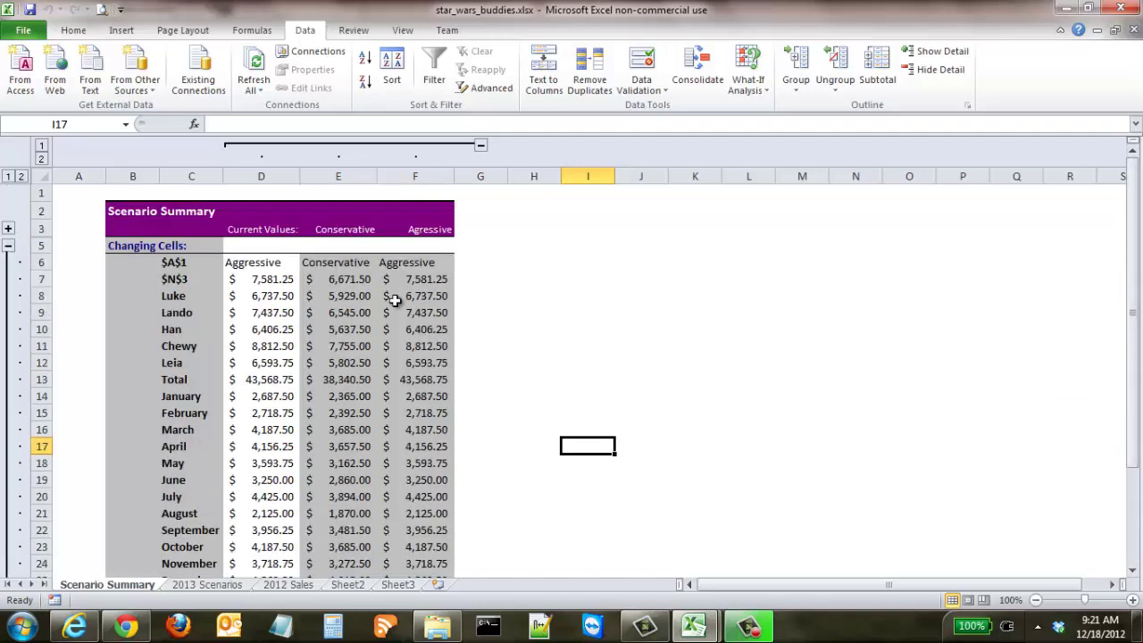
pyautogui.rightClick(284, 181)
pyautogui.click(321, 380)
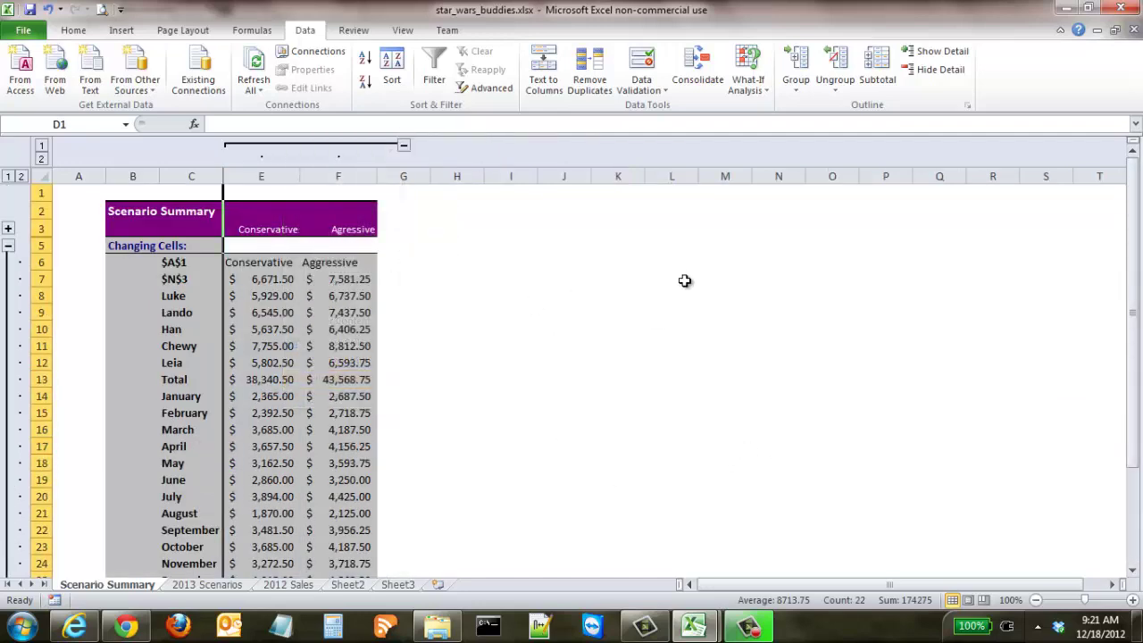
pyautogui.click(685, 283)
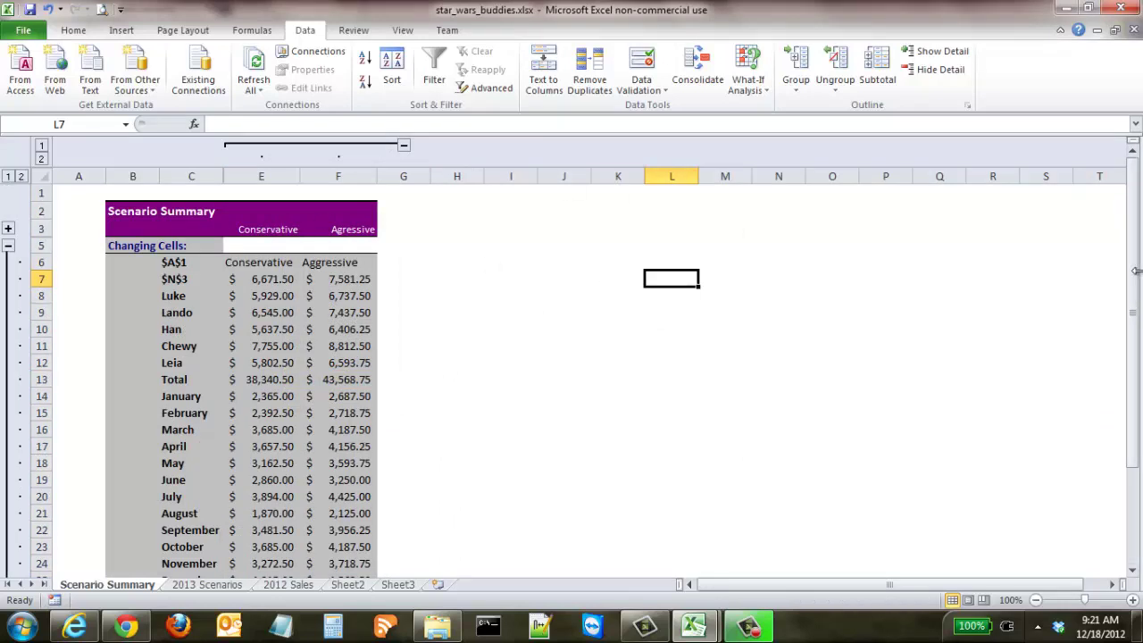
pyautogui.moveTo(1136, 279); pyautogui.dragTo(1136, 288)
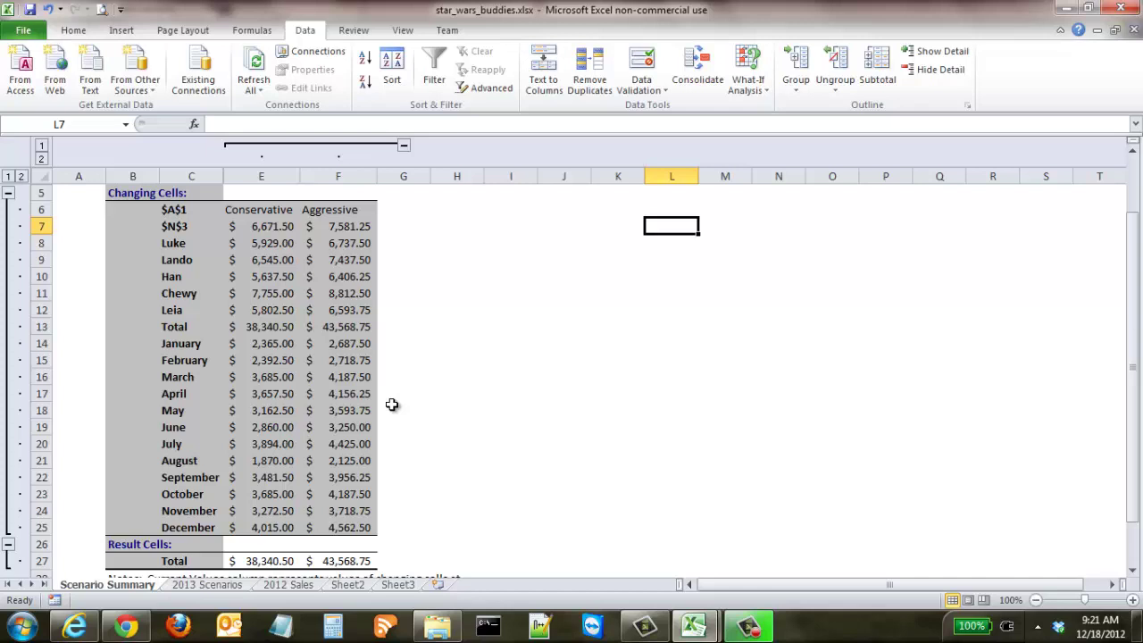
pyautogui.click(734, 91)
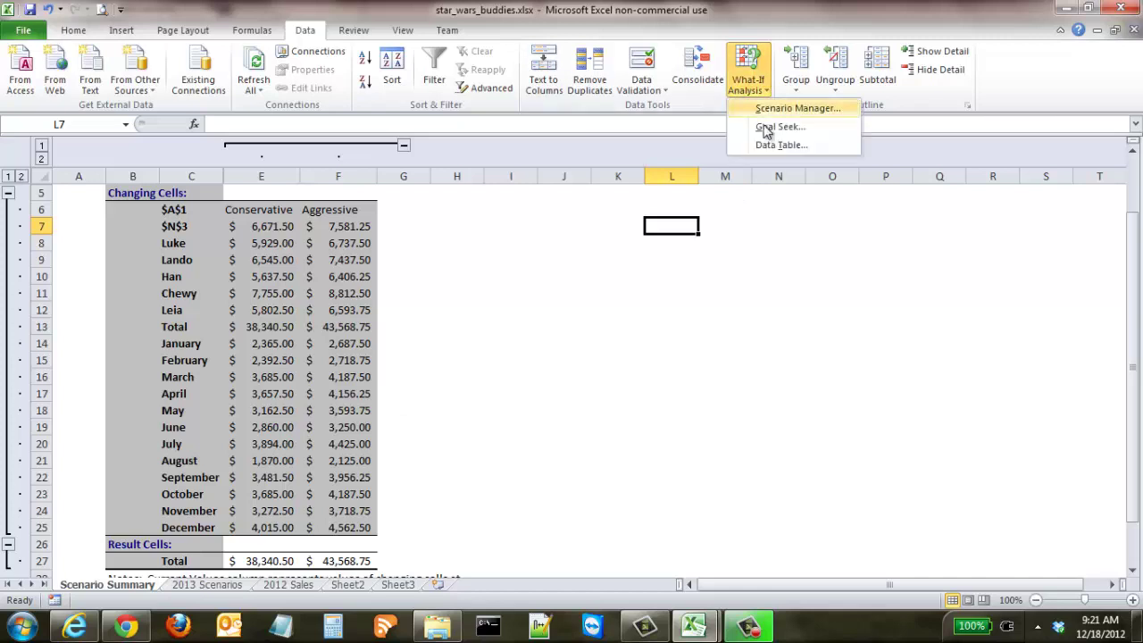
pyautogui.click(533, 290)
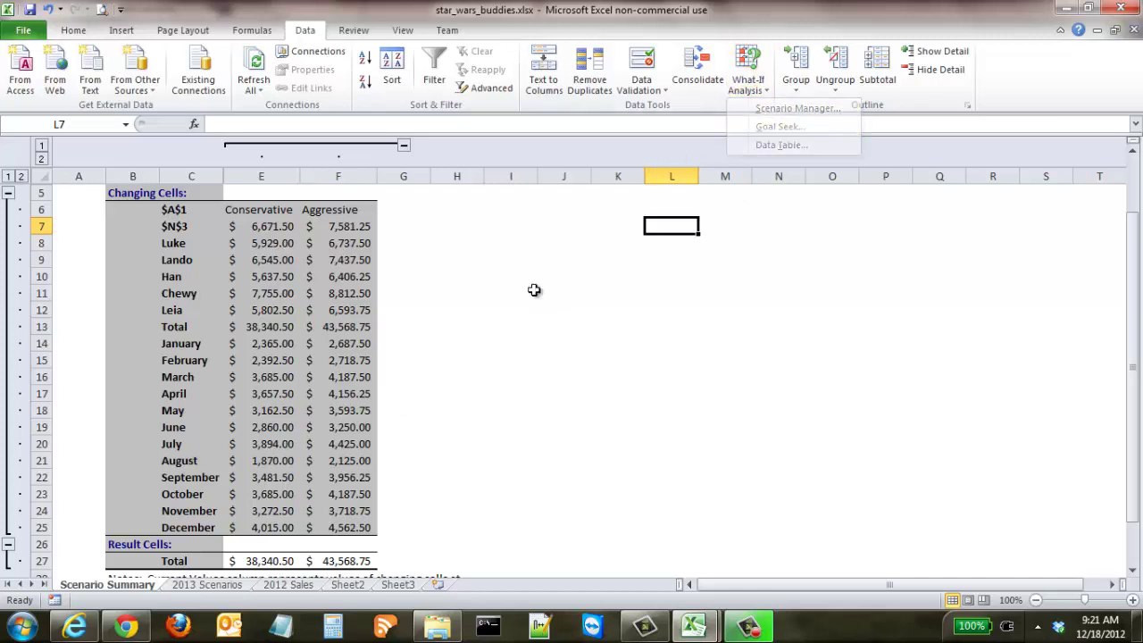
pyautogui.moveTo(1139, 219); pyautogui.dragTo(1139, 183)
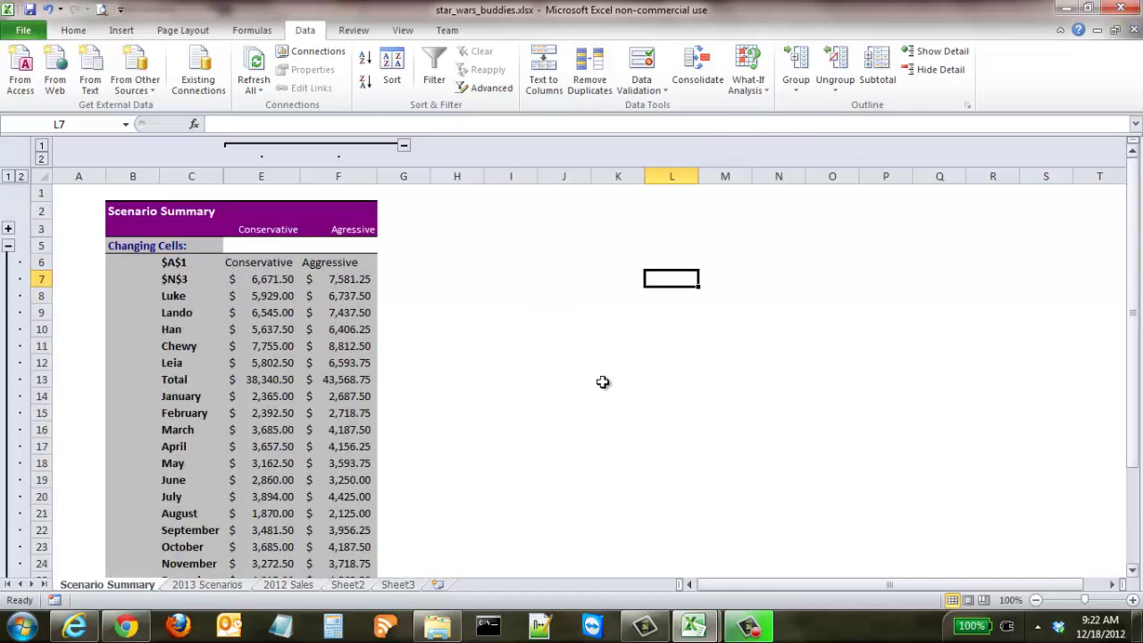